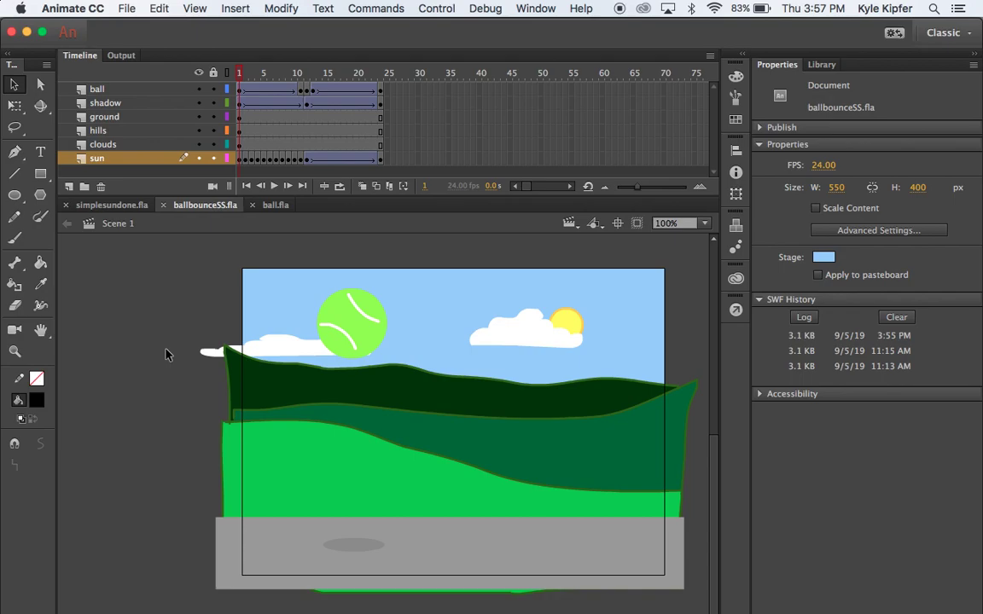
# - Test the ballbounceSS movie to watch the finished bouncing-ball animation and close the preview
pyautogui.press('super+Return')
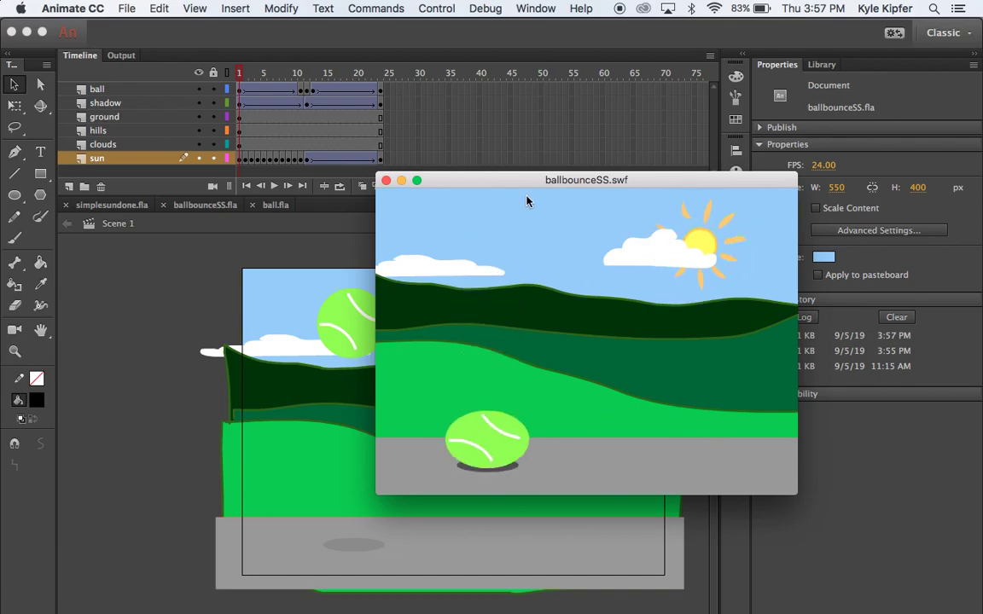
pyautogui.click(386, 182)
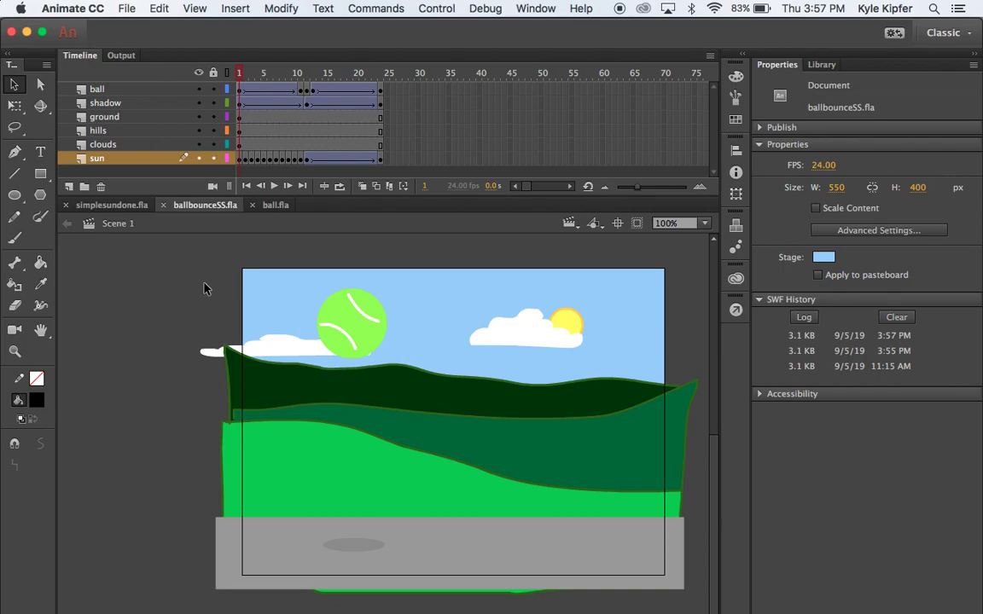
# - Create a new ActionScript 3.0 document sized 550 x 400 px at 24 fps with a white background
pyautogui.click(128, 9)
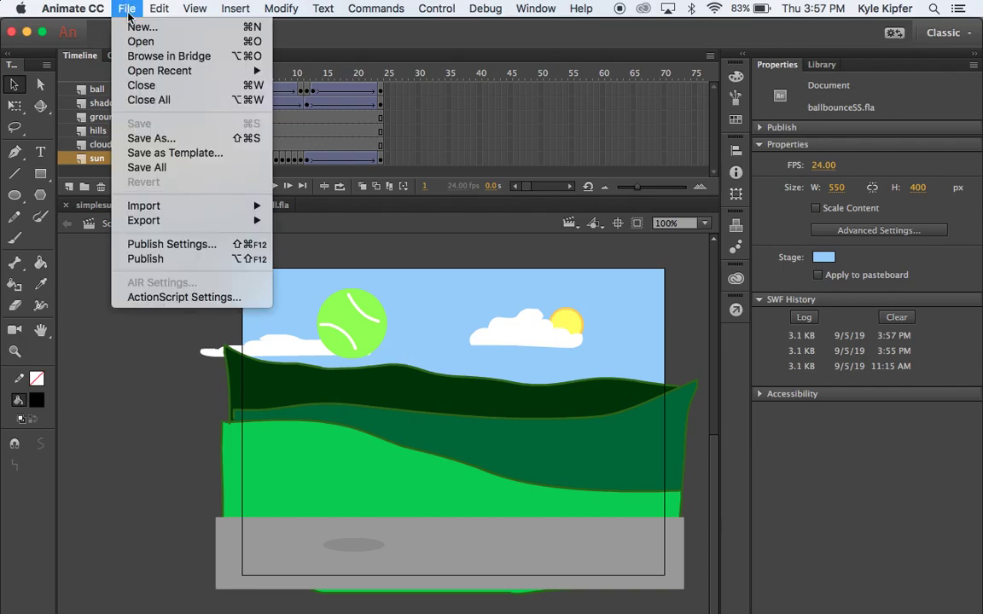
pyautogui.click(136, 27)
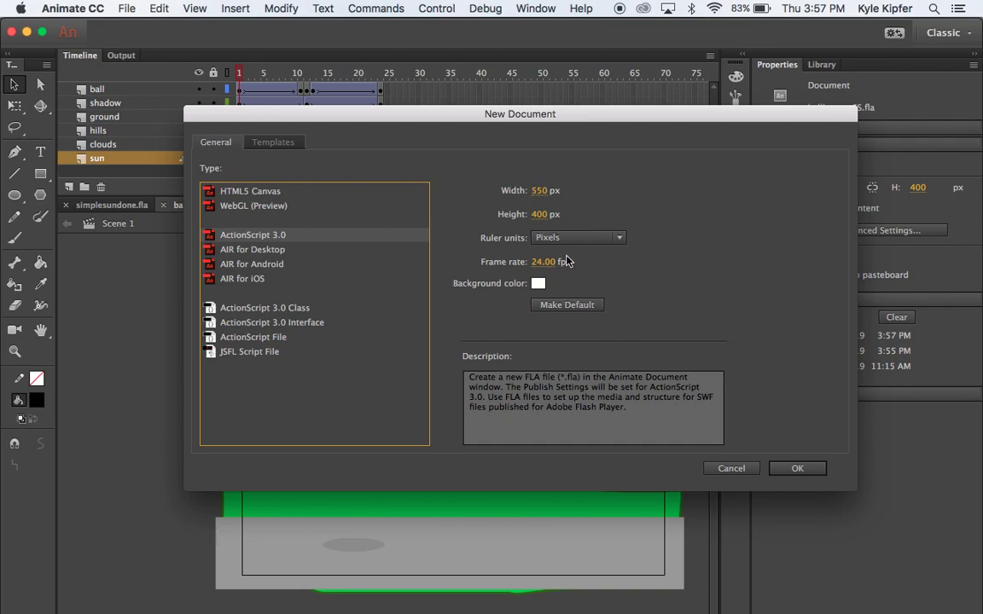
pyautogui.click(797, 469)
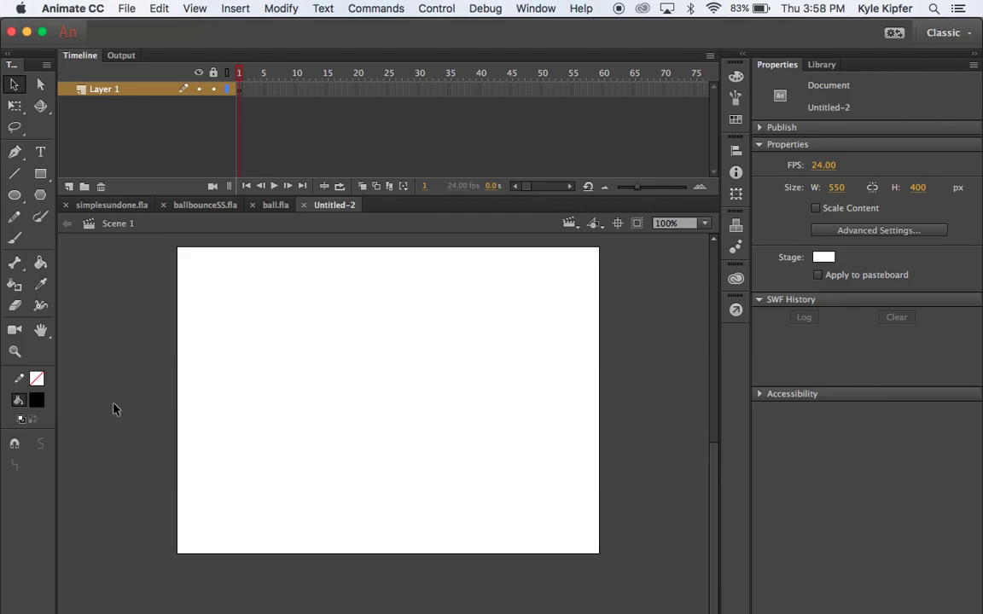
# - Draw a circle without a stroke in the stage's upper-left area and fill it with light yellow-green
pyautogui.click(15, 195)
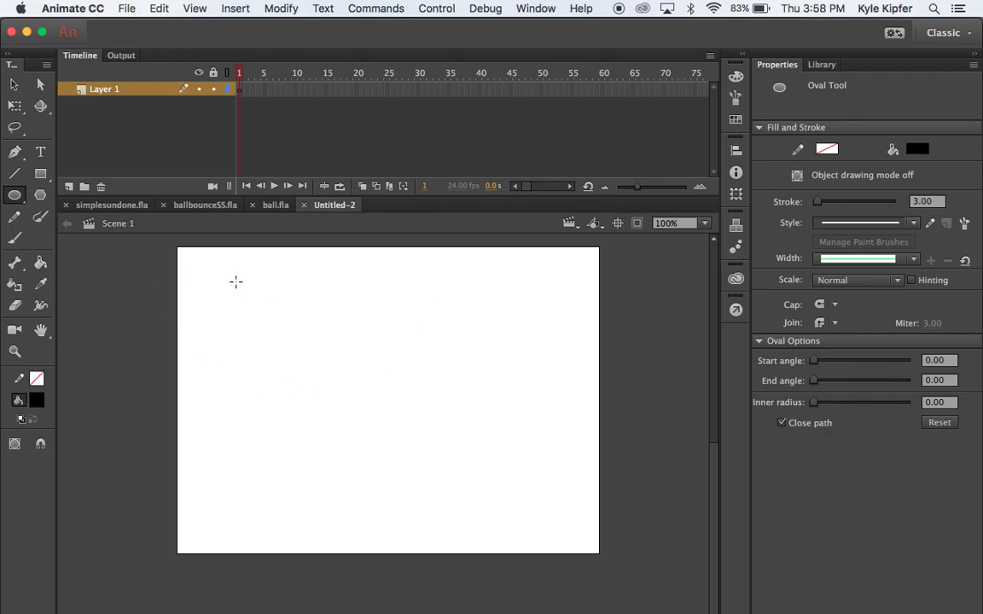
pyautogui.moveTo(236, 281); pyautogui.dragTo(313, 339)
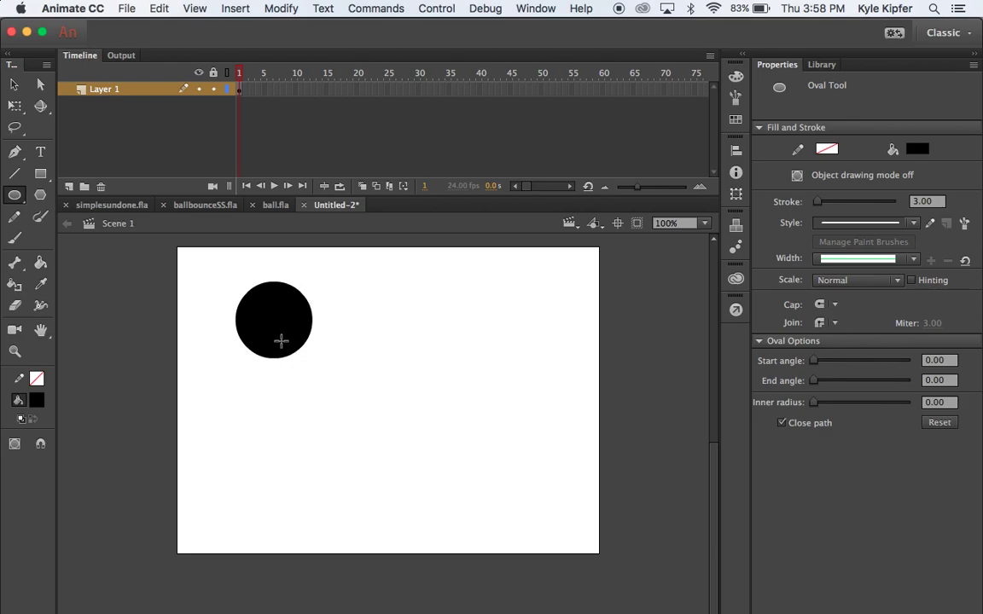
pyautogui.click(14, 85)
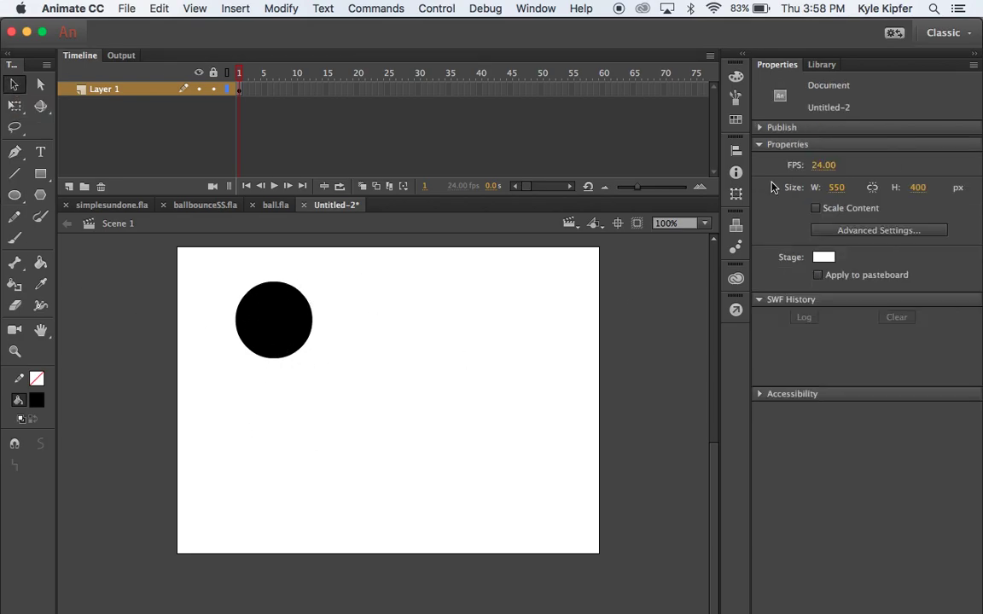
pyautogui.click(269, 327)
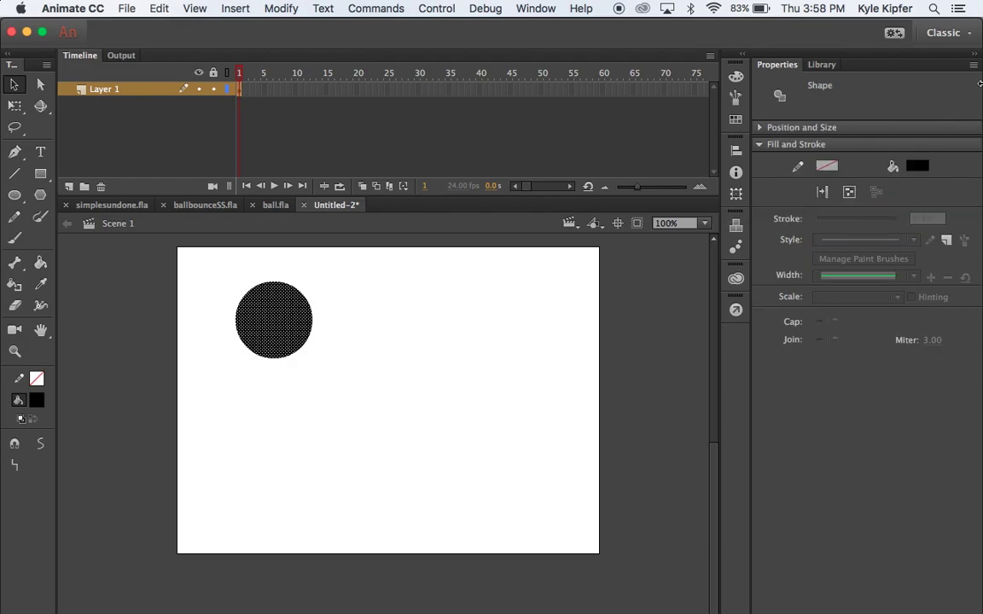
pyautogui.click(917, 166)
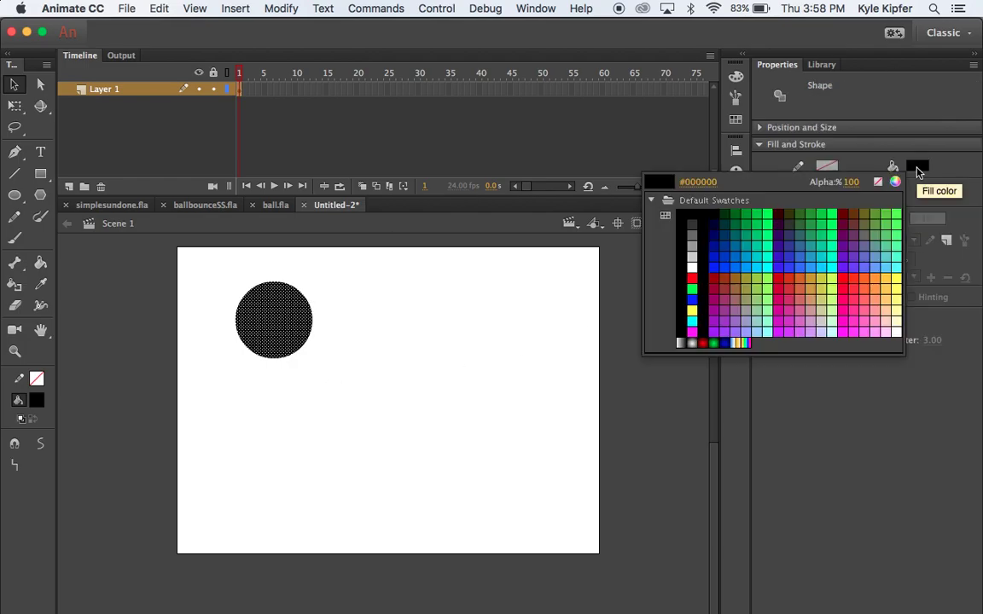
pyautogui.click(834, 284)
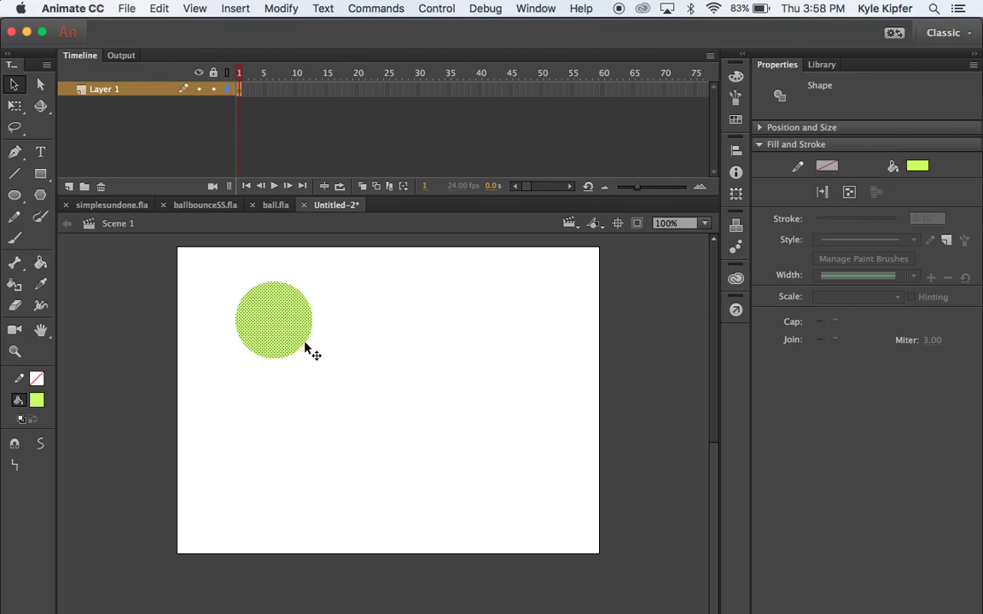
pyautogui.click(330, 318)
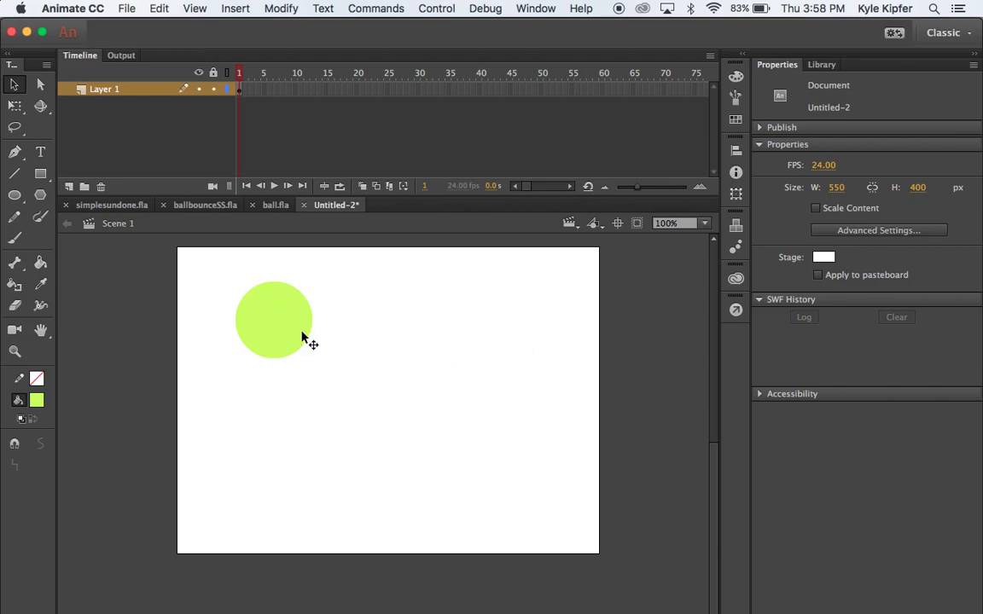
pyautogui.click(14, 194)
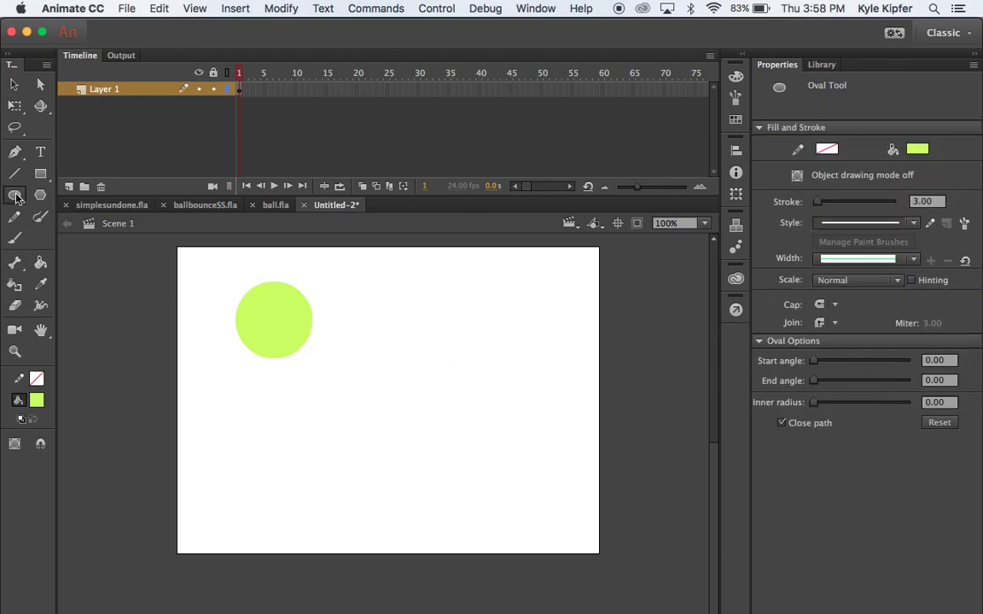
pyautogui.click(827, 149)
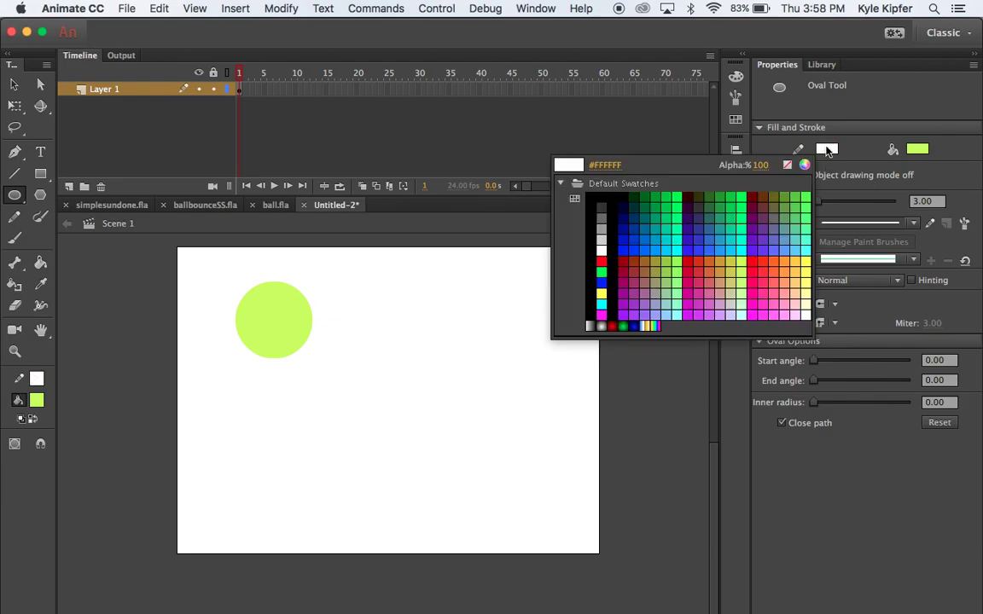
pyautogui.click(786, 166)
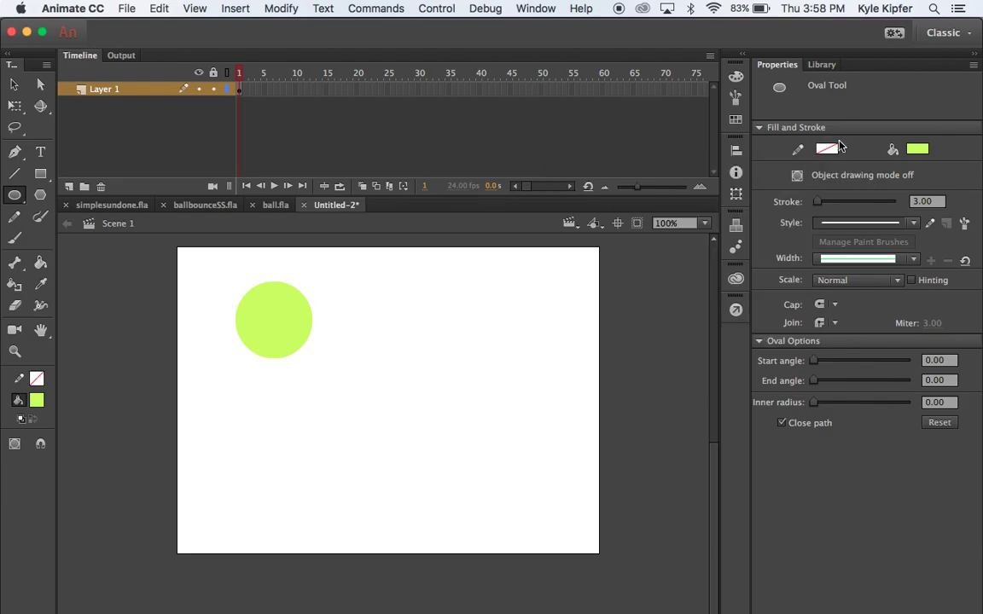
# - Draw two curved white tennis-ball seams across the green circle with the Pencil tool, using a 3.00 stroke and smoothing 50
pyautogui.click(10, 215)
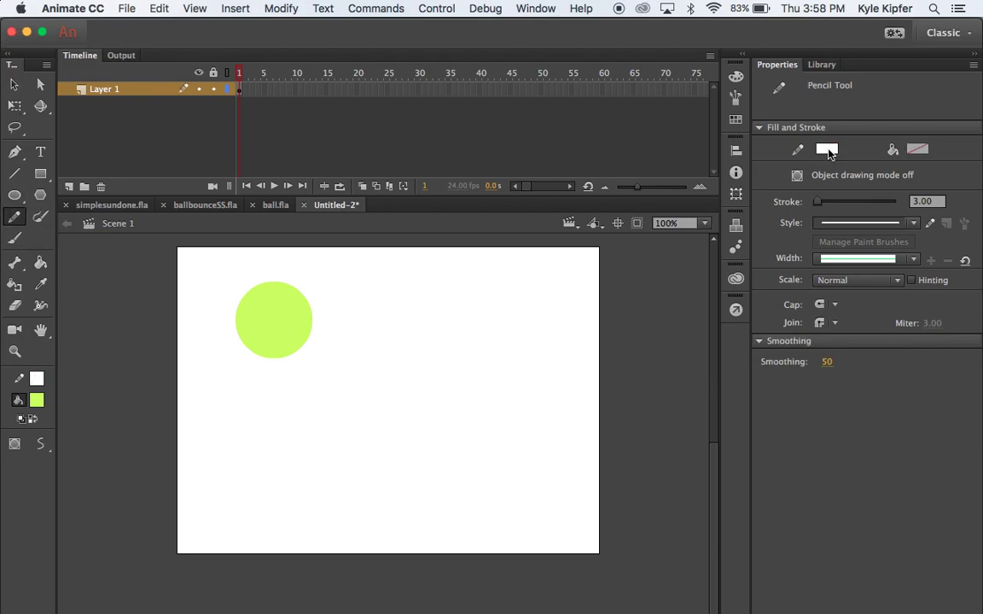
pyautogui.click(829, 151)
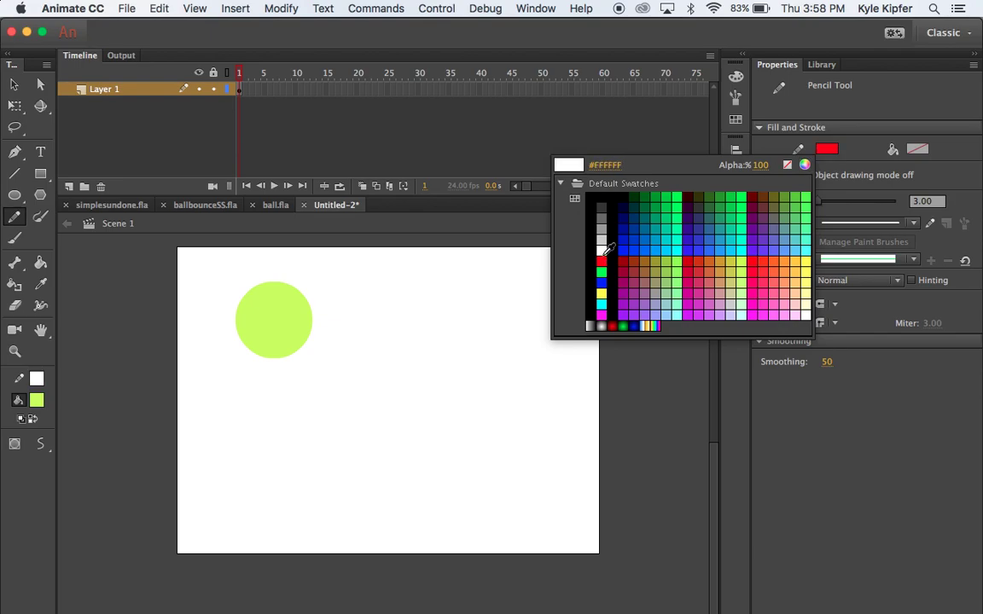
pyautogui.press('Escape')
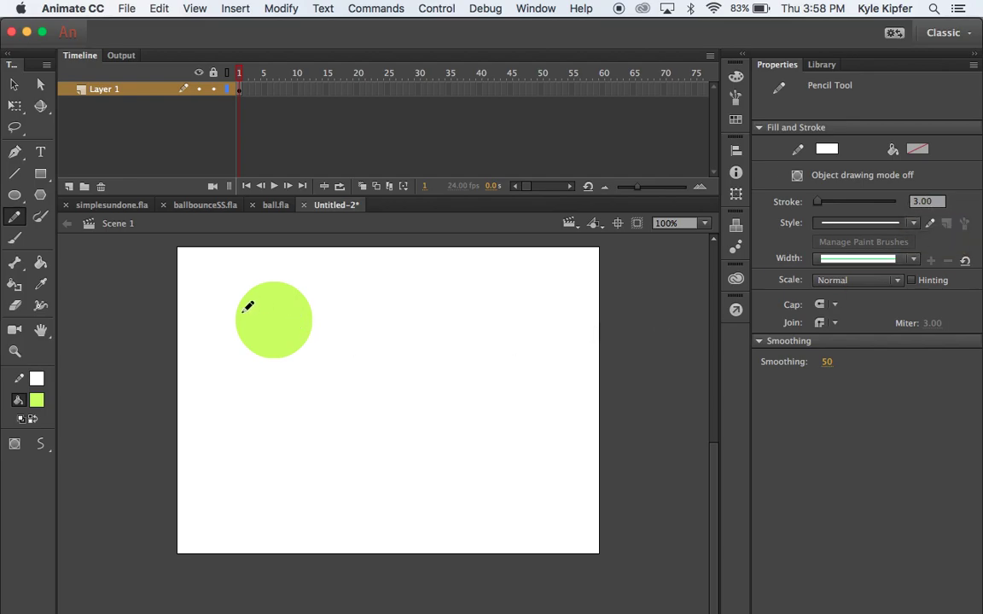
pyautogui.moveTo(239, 316); pyautogui.dragTo(271, 341)
pyautogui.moveTo(274, 290)
pyautogui.mouseDown()
pyautogui.moveTo(284, 317)
pyautogui.moveTo(306, 324)
pyautogui.mouseUp()
pyautogui.hotkey('ctrl', 'z')
pyautogui.moveTo(239, 314); pyautogui.dragTo(274, 350)
pyautogui.moveTo(275, 287); pyautogui.dragTo(310, 324)
# - Convert all the ball artwork on frame 1 to a graphic symbol named "ball"
pyautogui.click(14, 83)
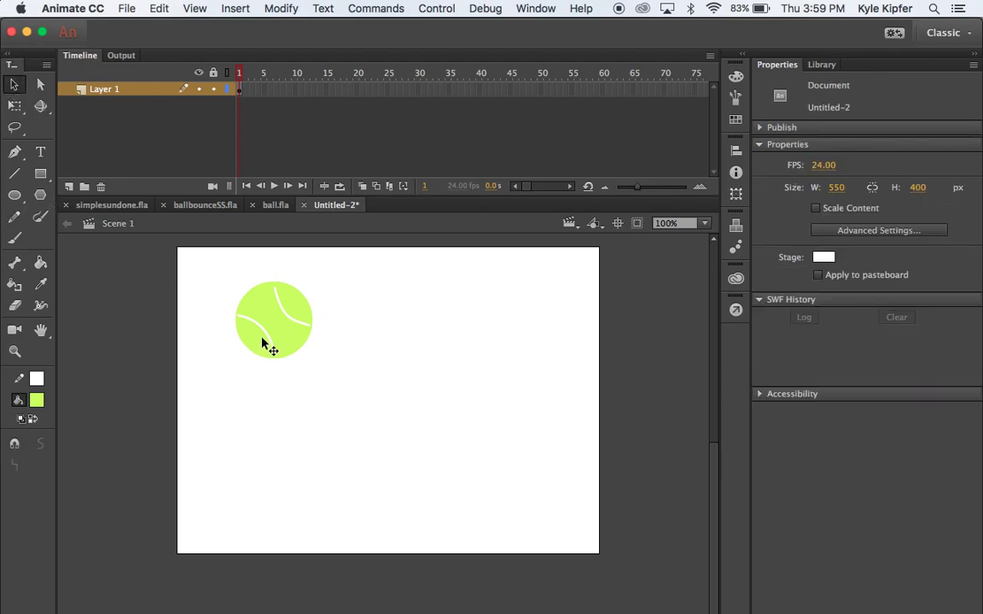
pyautogui.click(239, 90)
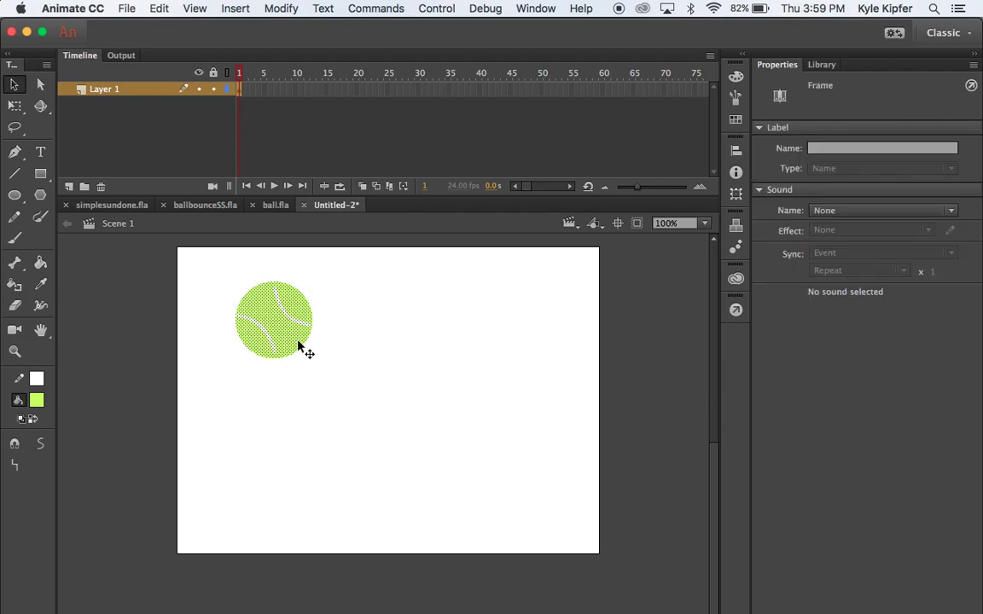
pyautogui.press('F8')
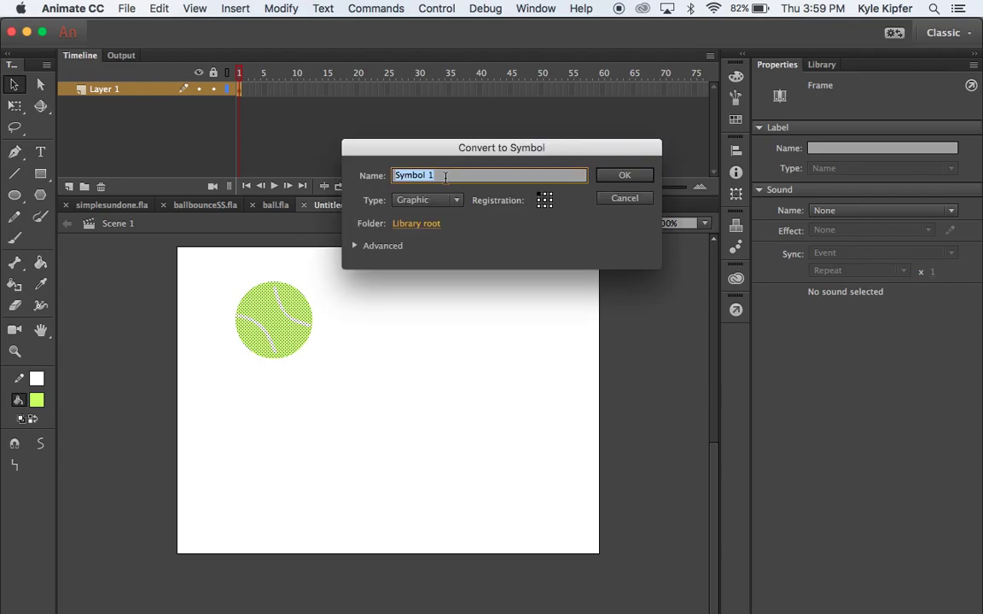
pyautogui.write('ball')
pyautogui.press('Return')
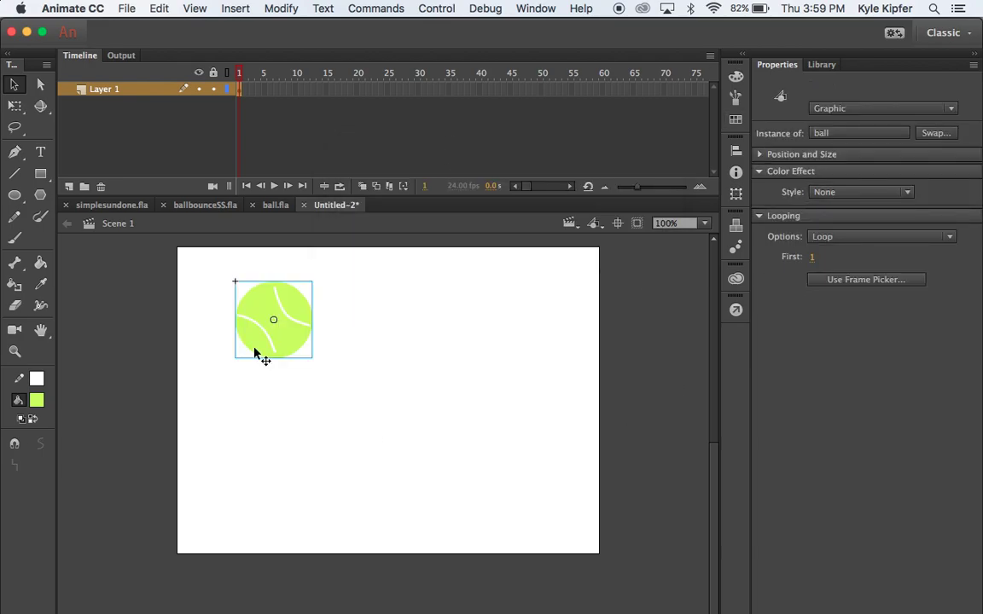
# - Rename Layer 1 to "ball"
pyautogui.doubleClick(104, 89)
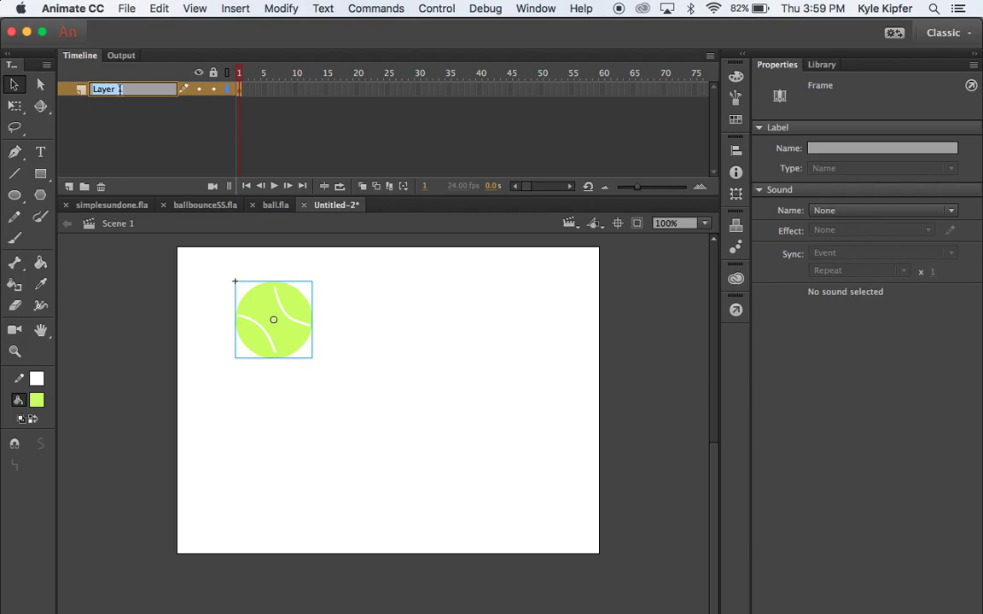
pyautogui.write('ball')
pyautogui.press('Return')
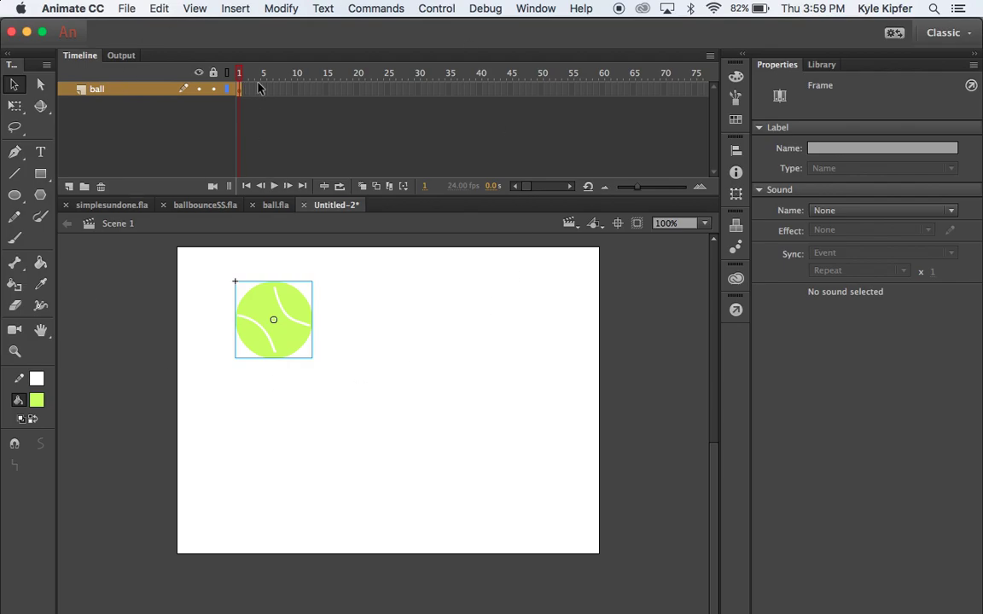
# - Insert a keyframe at frame 12 and move the ball straight down to near the bottom of the stage
pyautogui.click(309, 90)
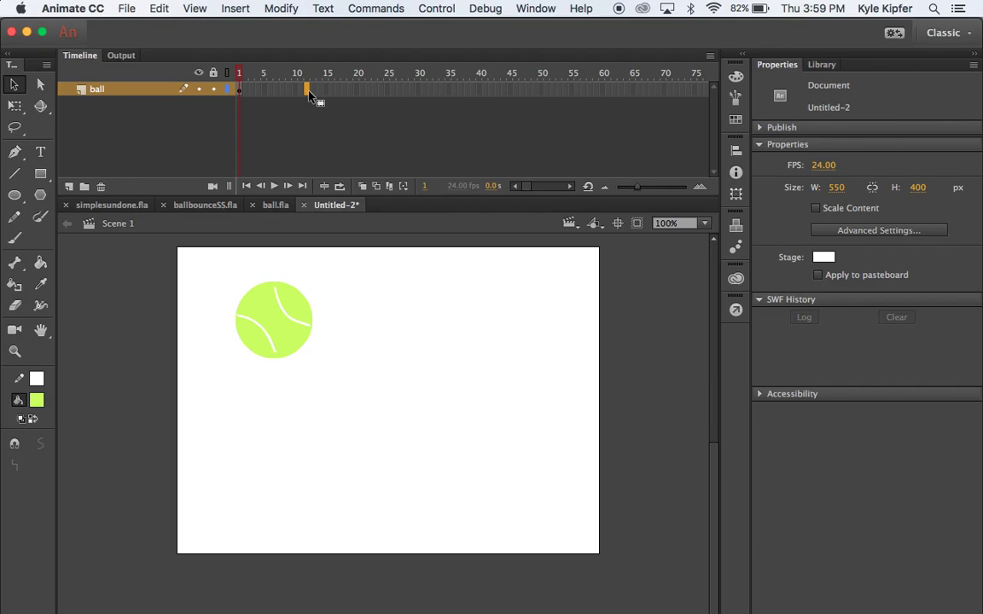
pyautogui.press('F6')
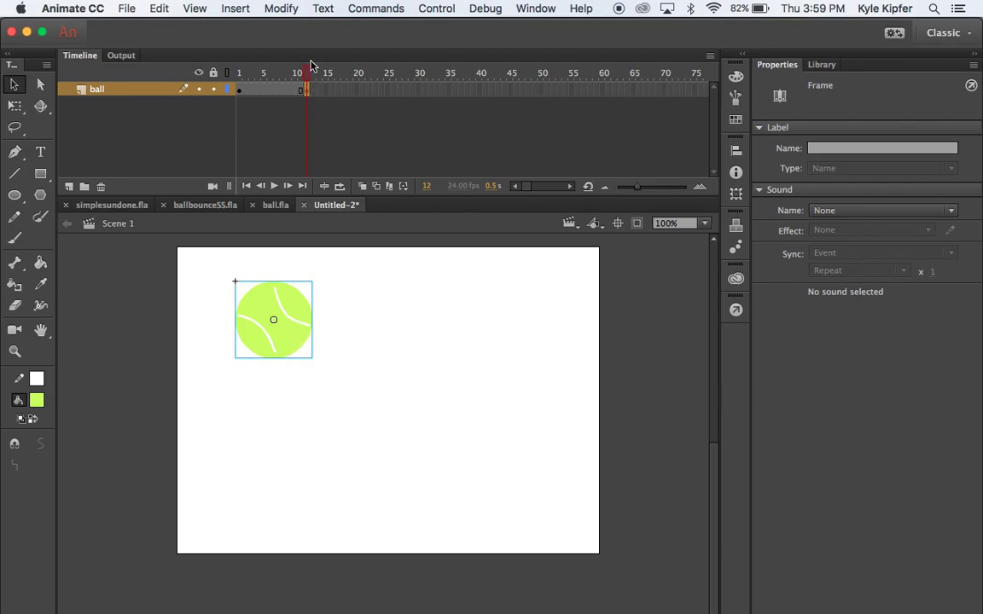
pyautogui.moveTo(291, 334); pyautogui.dragTo(295, 502)
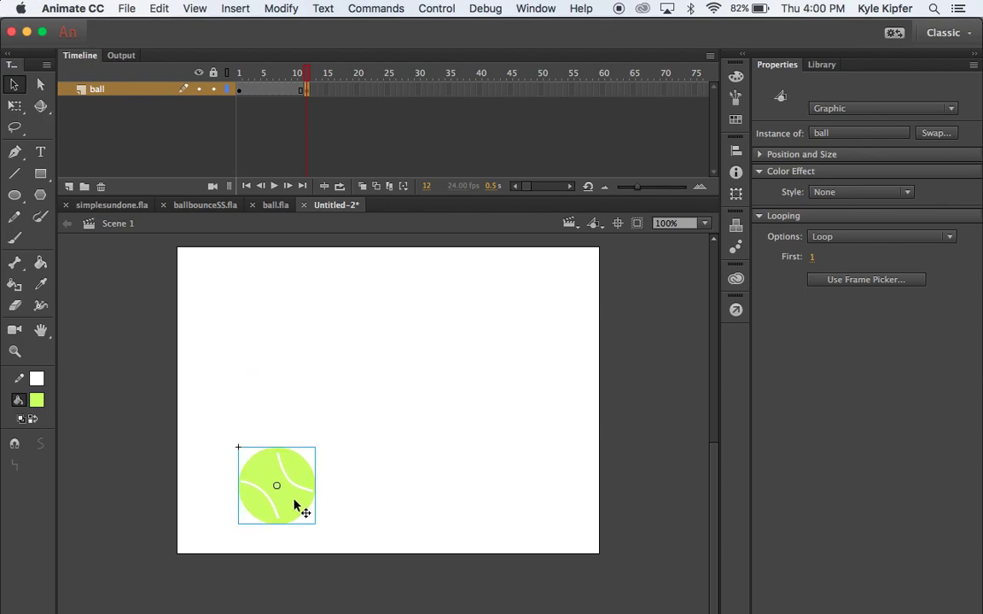
# - Insert a keyframe at frame 13, squash the ball there with Free Transform to be shorter and wider, and compare it with frame 12
pyautogui.click(312, 94)
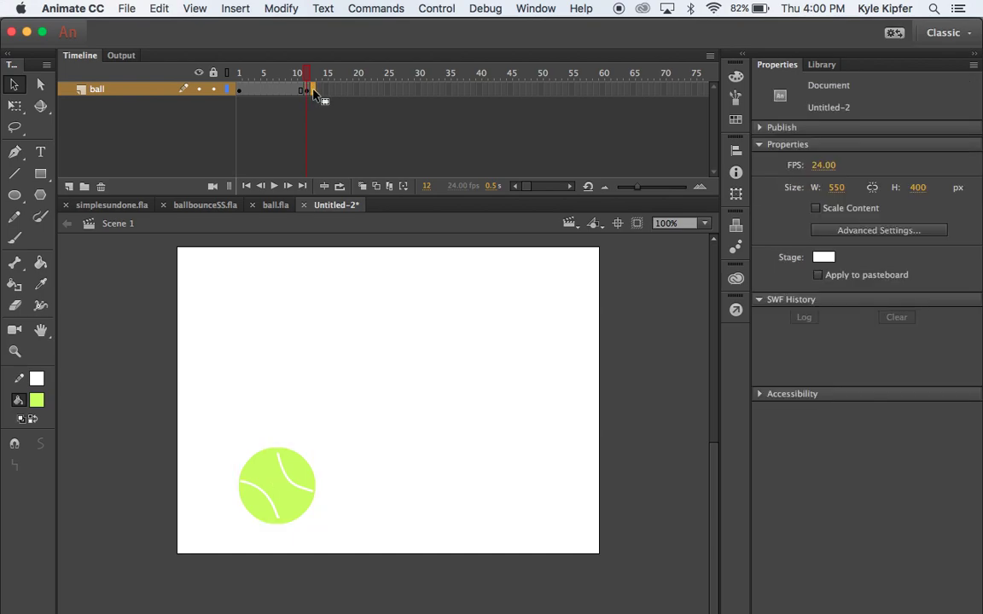
pyautogui.press('F6')
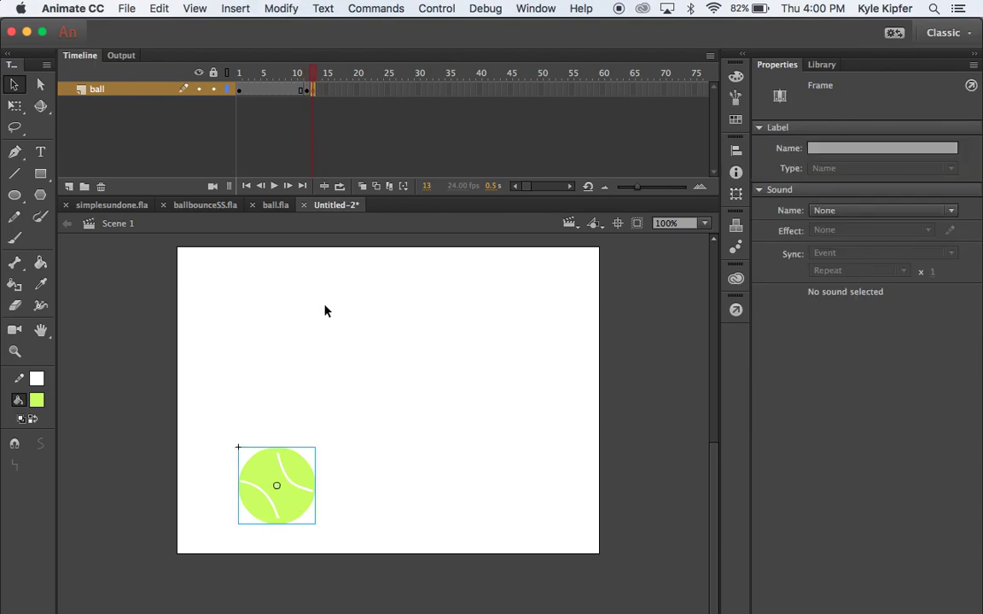
pyautogui.click(310, 92)
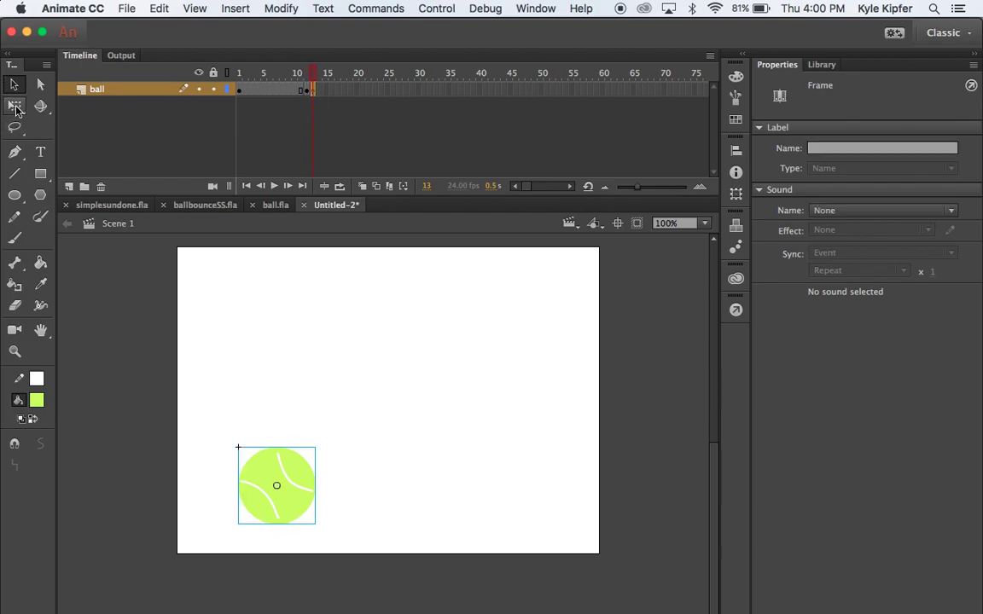
pyautogui.click(16, 106)
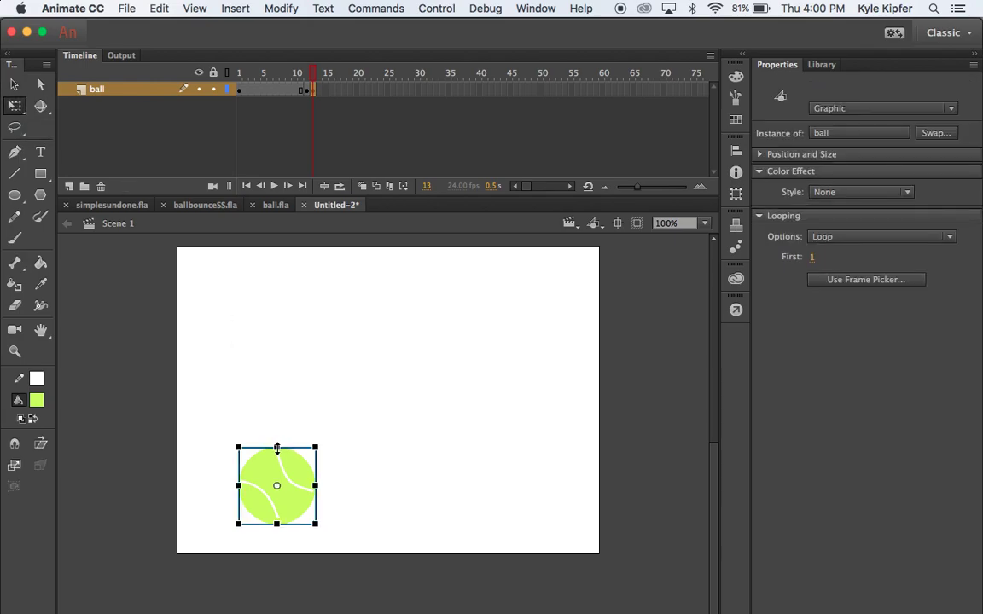
pyautogui.moveTo(277, 447); pyautogui.dragTo(277, 457)
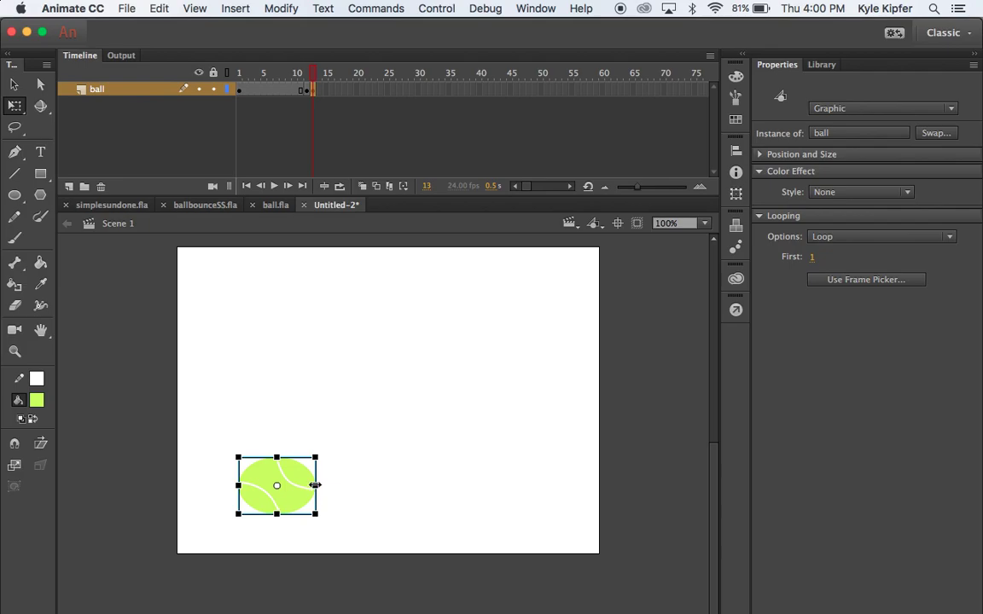
pyautogui.moveTo(315, 486); pyautogui.dragTo(322, 485)
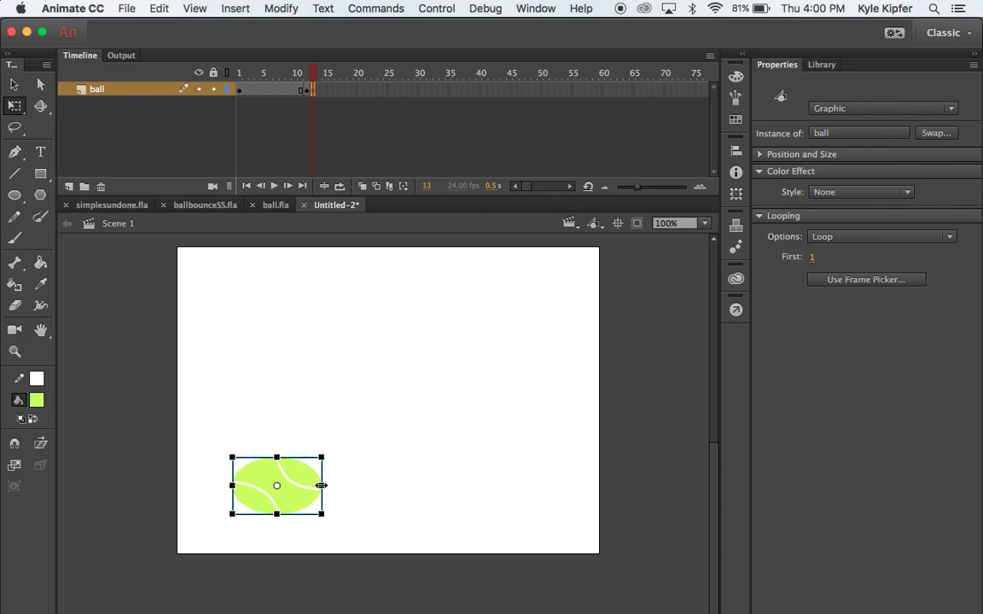
pyautogui.click(308, 91)
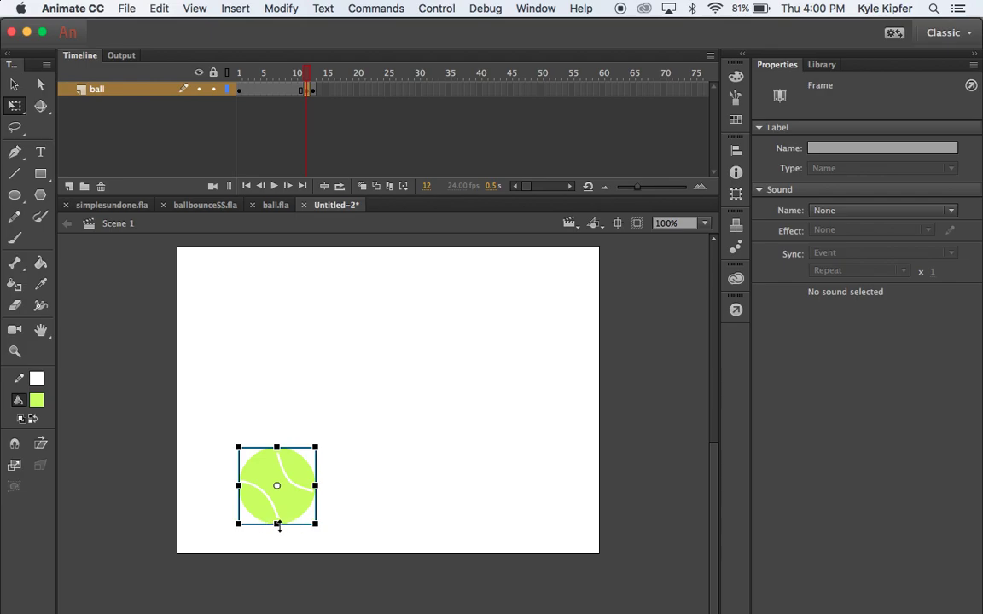
pyautogui.click(314, 94)
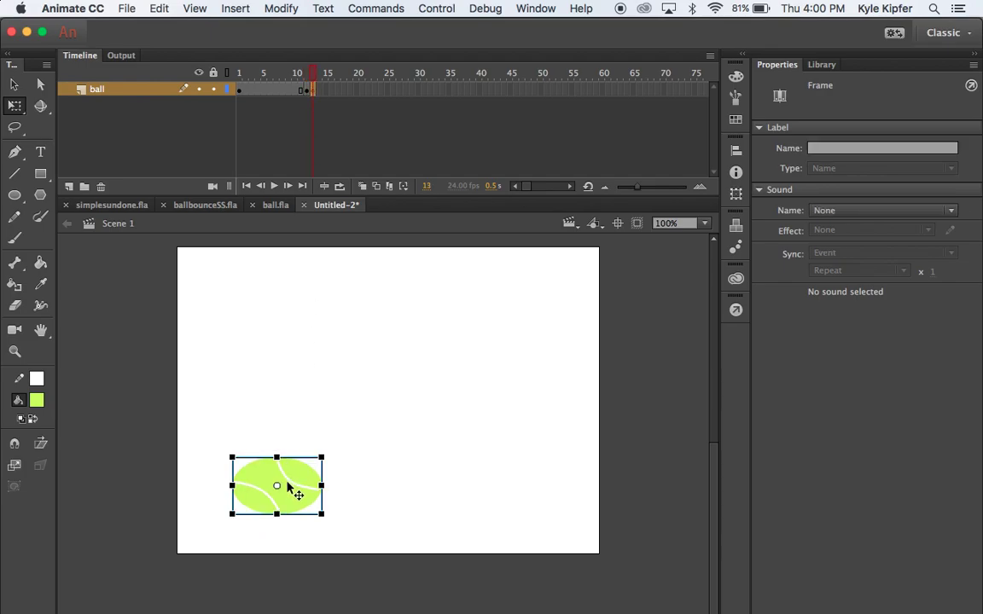
# - Move the squashed ball on frame 13 down so its base lines up with the round ball on frame 12
pyautogui.moveTo(288, 481); pyautogui.dragTo(289, 501)
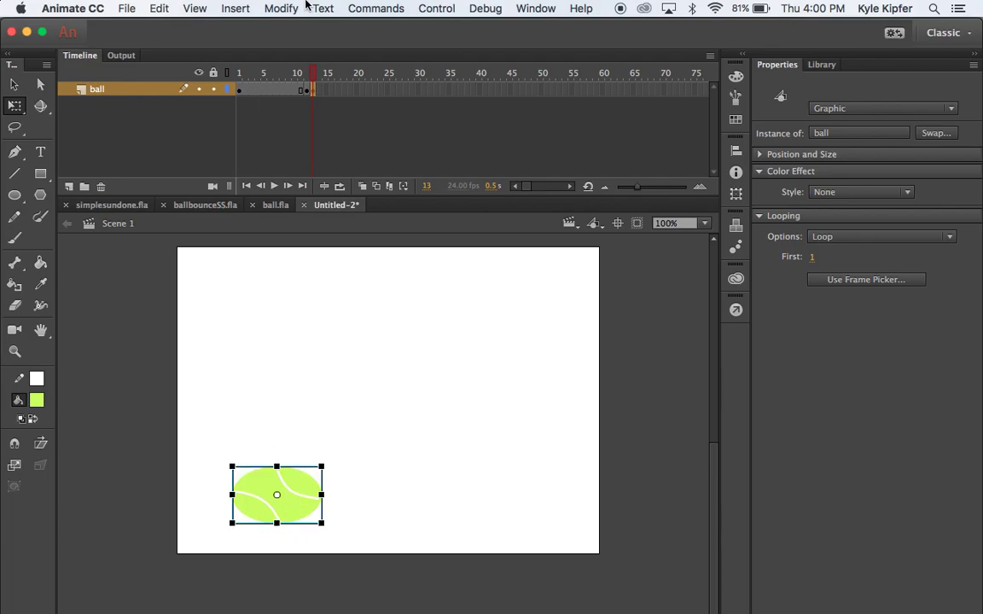
pyautogui.click(308, 90)
pyautogui.moveTo(309, 91); pyautogui.dragTo(310, 101)
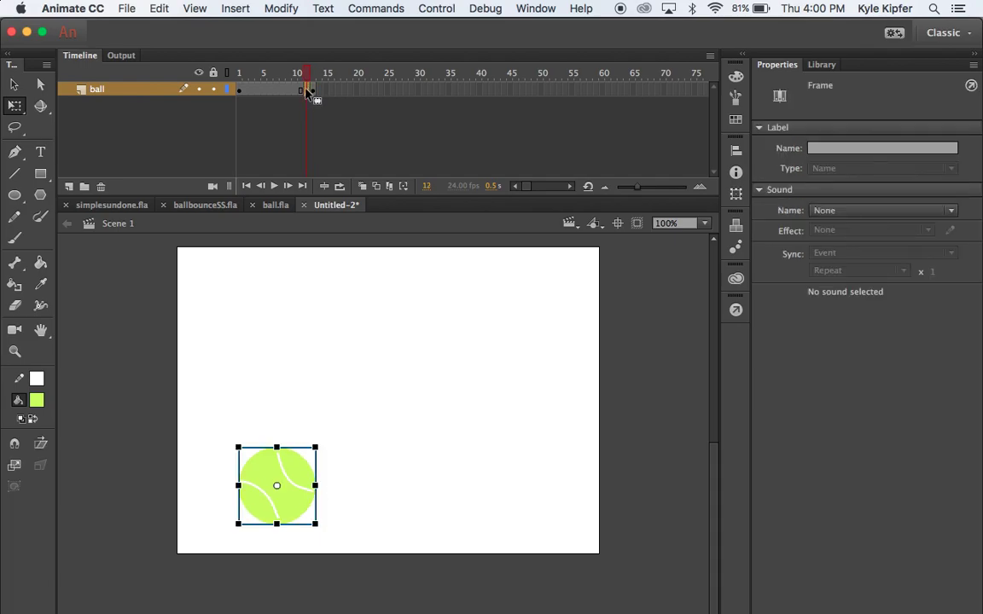
# - Copy frame 12 of the ball layer and paste it at frame 14 to restore the round ball after the squash
pyautogui.rightClick(307, 91)
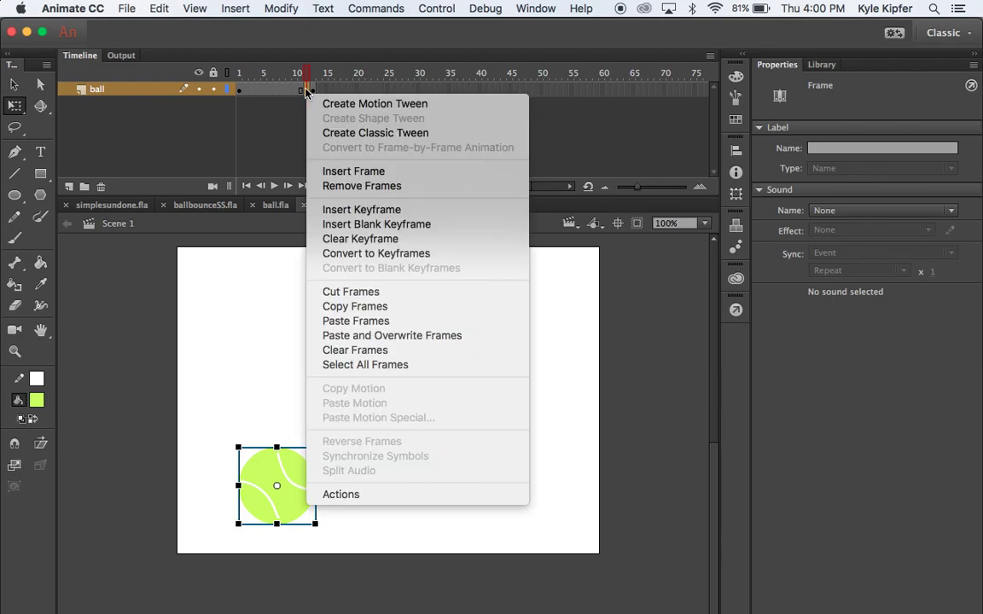
pyautogui.click(380, 307)
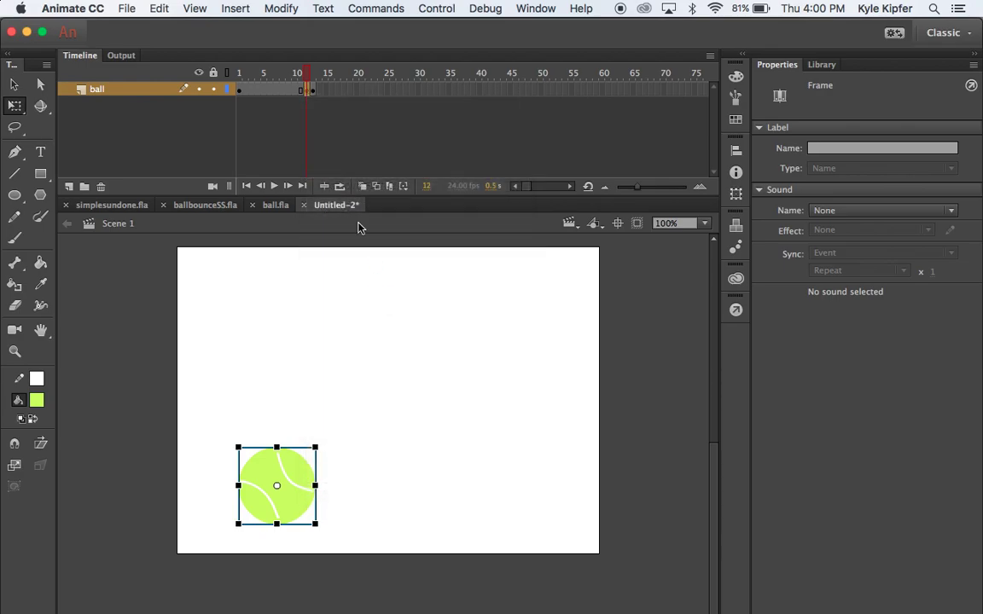
pyautogui.click(320, 92)
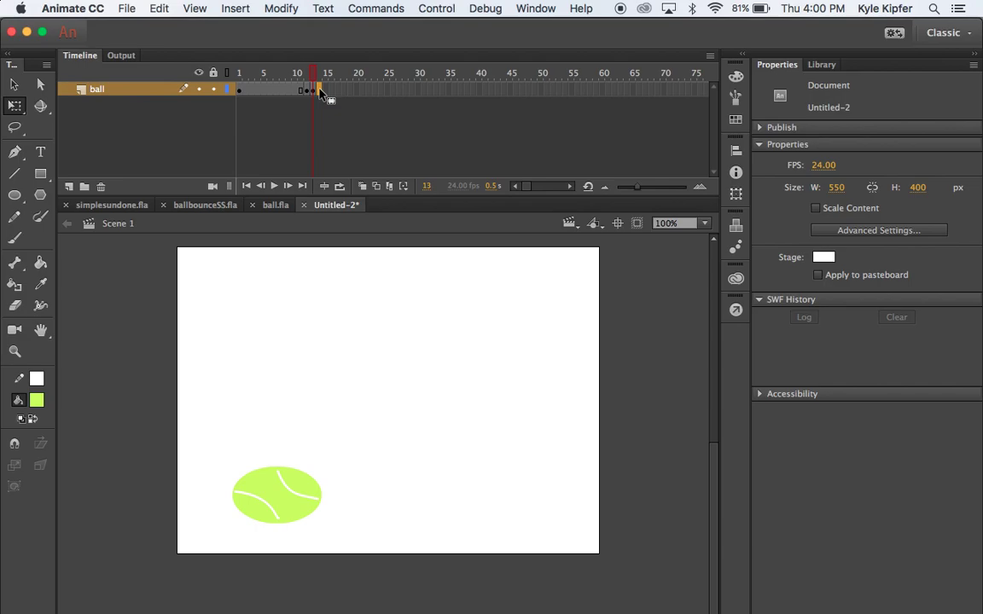
pyautogui.rightClick(320, 92)
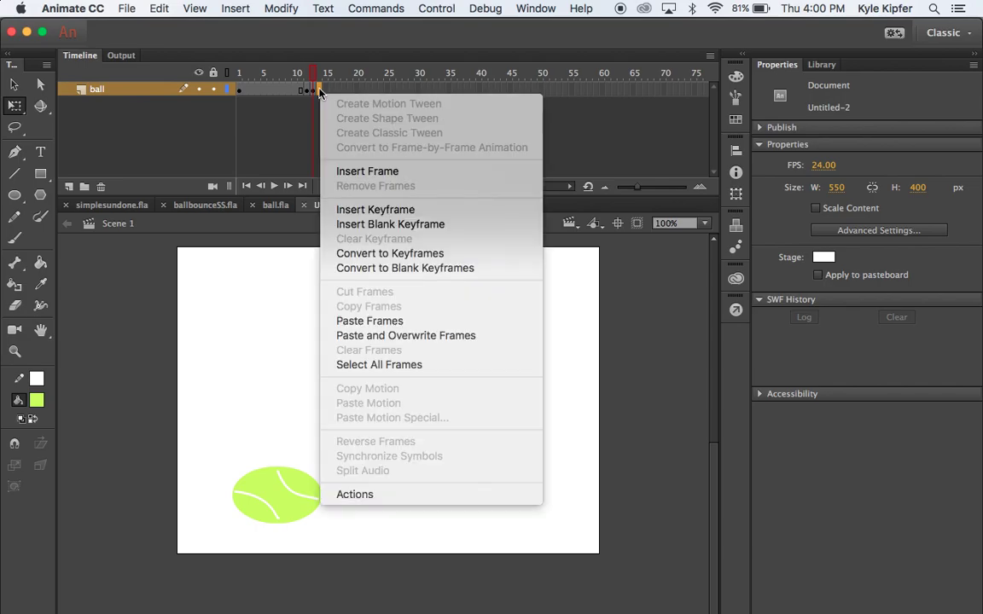
pyautogui.click(397, 321)
pyautogui.moveTo(313, 74)
pyautogui.mouseDown()
pyautogui.moveTo(301, 74)
pyautogui.moveTo(328, 75)
pyautogui.mouseUp()
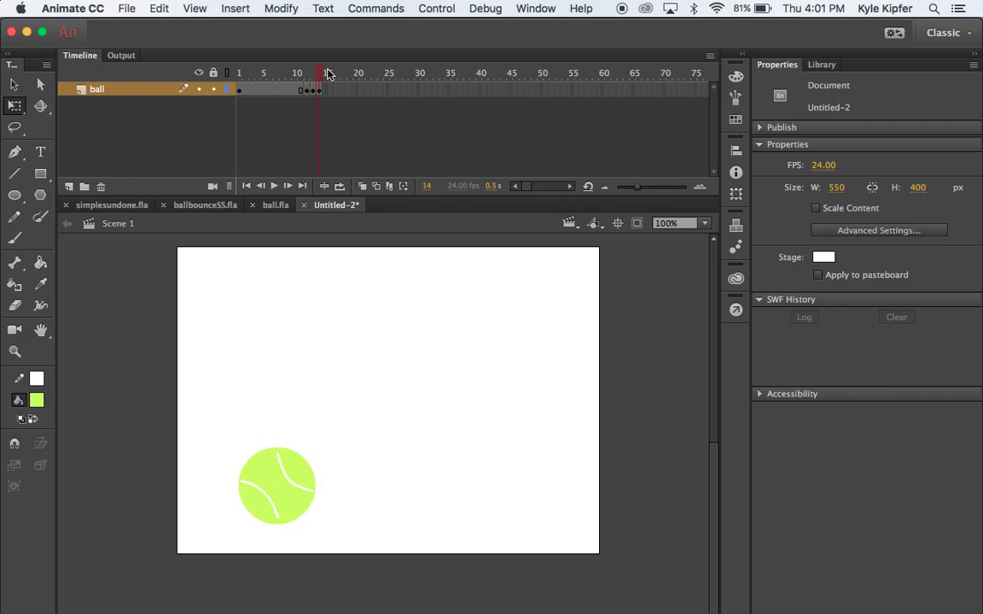
# - Add a keyframe at frame 25, paste a copy of frame 1 into it, and scrub through the keyframes to check the poses
pyautogui.click(388, 89)
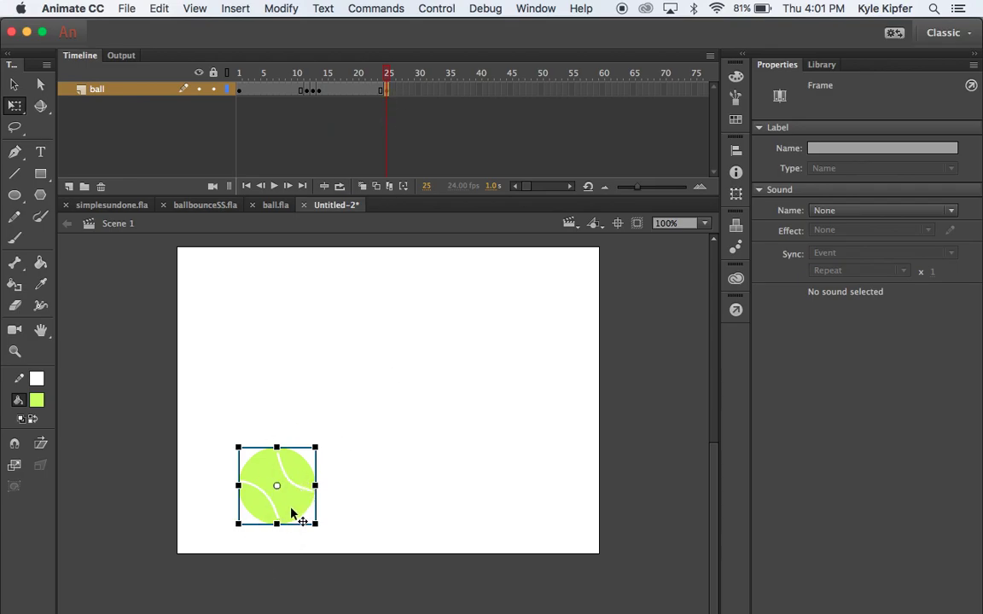
pyautogui.click(241, 89)
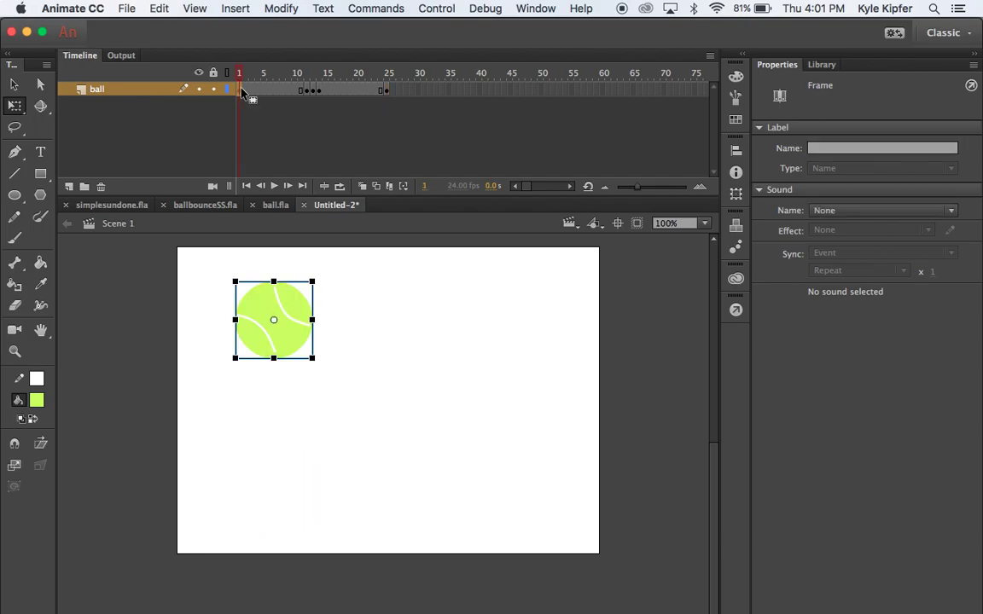
pyautogui.rightClick(242, 90)
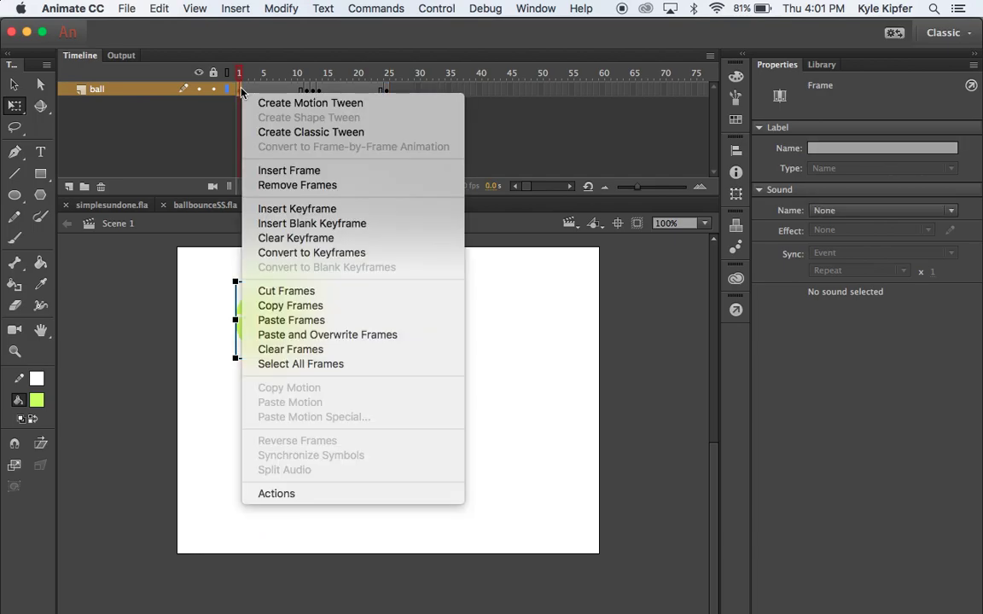
pyautogui.click(314, 308)
pyautogui.click(387, 90)
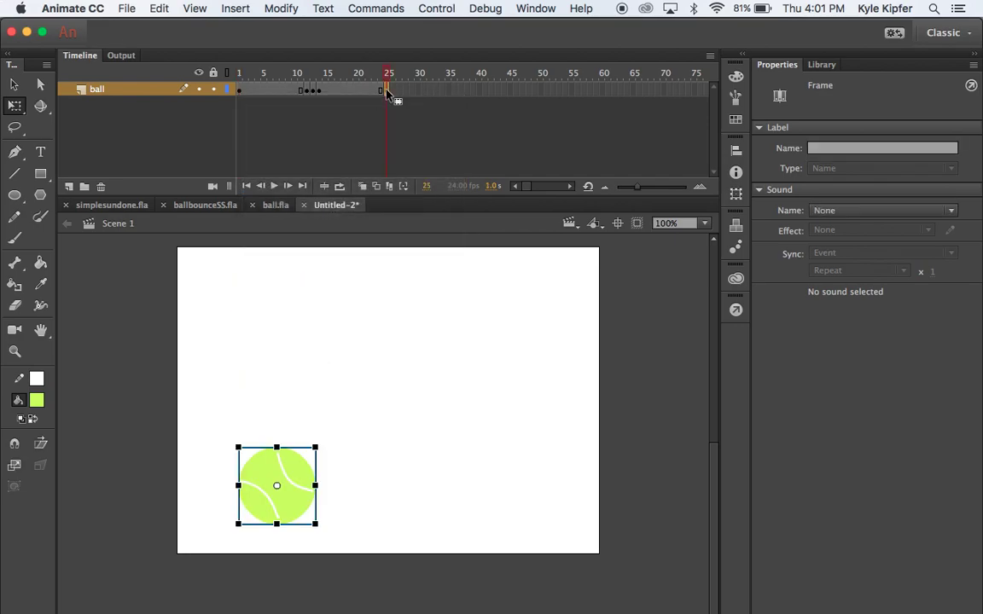
pyautogui.rightClick(387, 92)
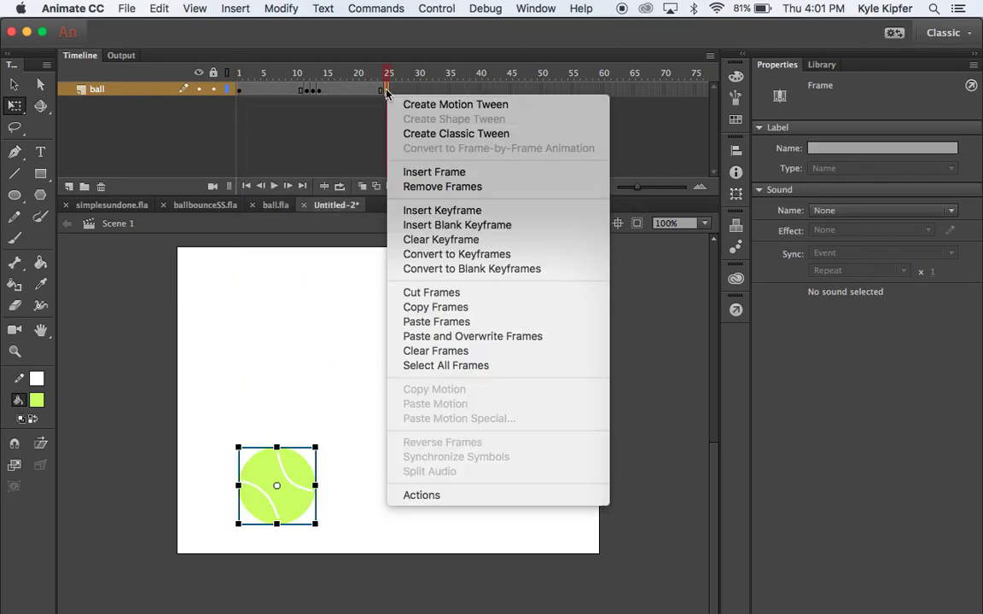
pyautogui.click(442, 322)
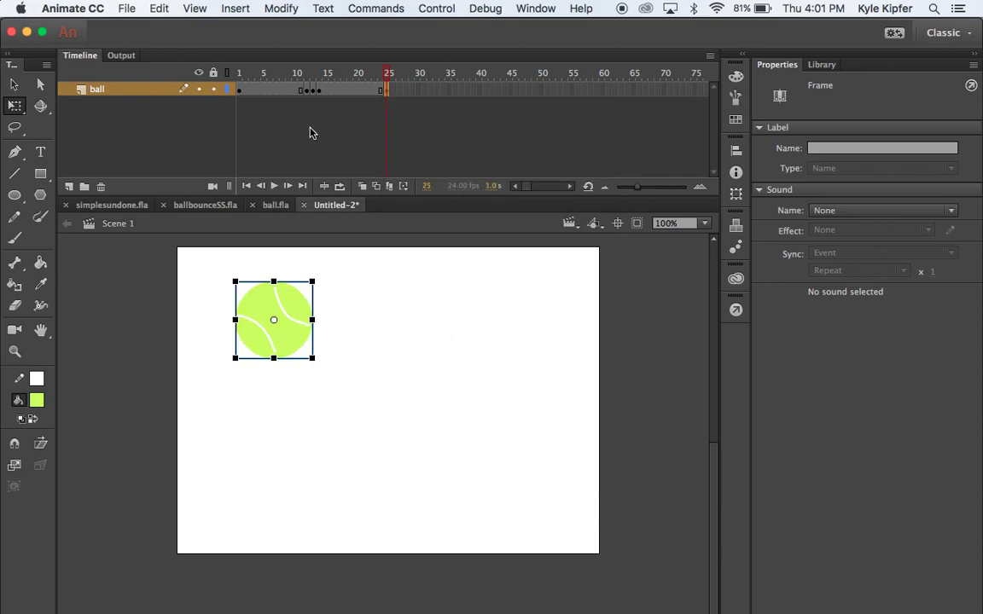
pyautogui.click(239, 90)
pyautogui.click(386, 91)
pyautogui.click(259, 75)
pyautogui.moveTo(259, 74); pyautogui.dragTo(320, 66)
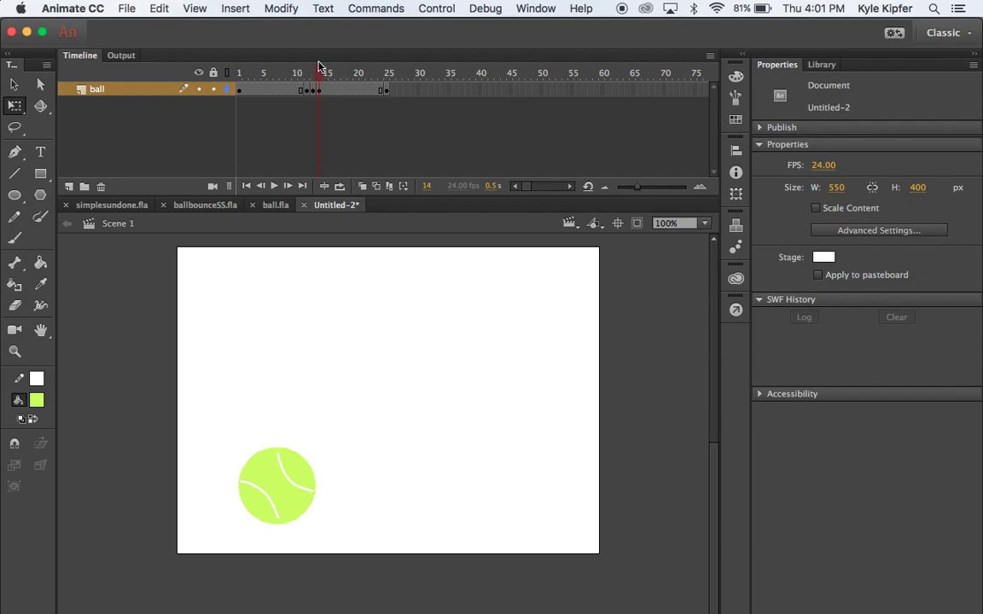
pyautogui.moveTo(378, 61); pyautogui.dragTo(400, 65)
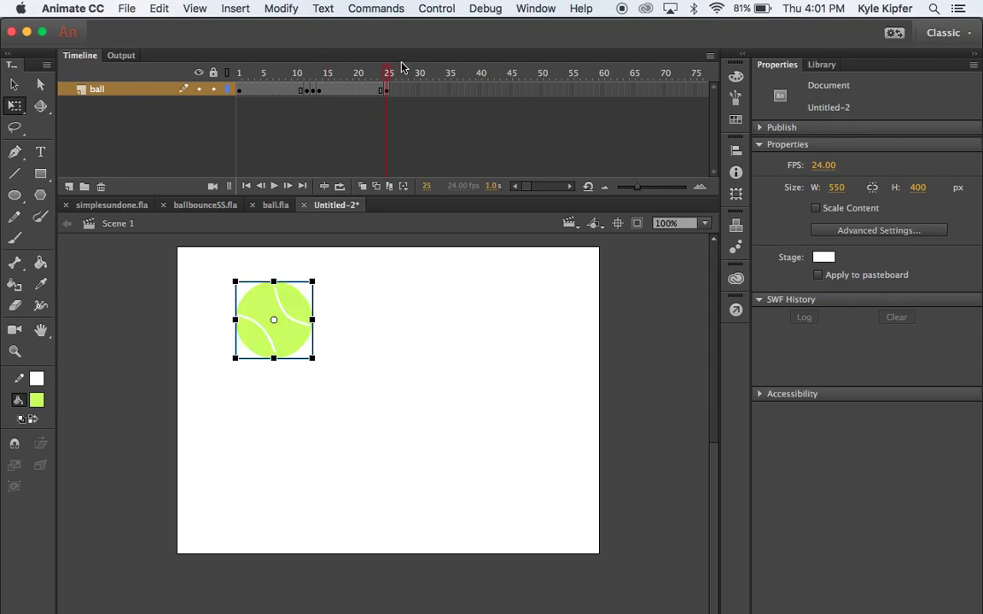
# - Create classic tweens on the ball layer between frames 1 and 12 and between frames 14 and 25
pyautogui.click(270, 93)
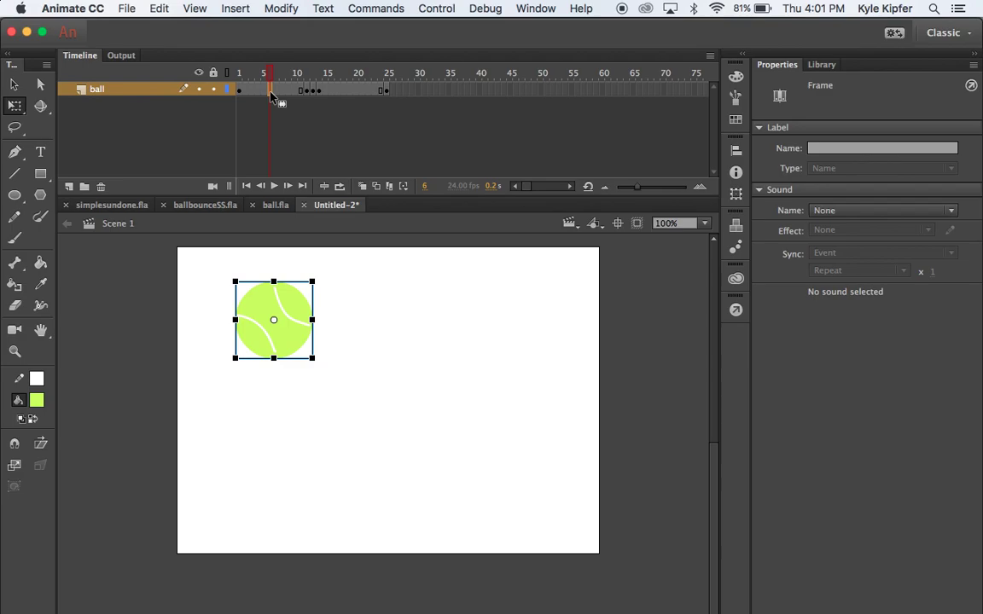
pyautogui.rightClick(271, 92)
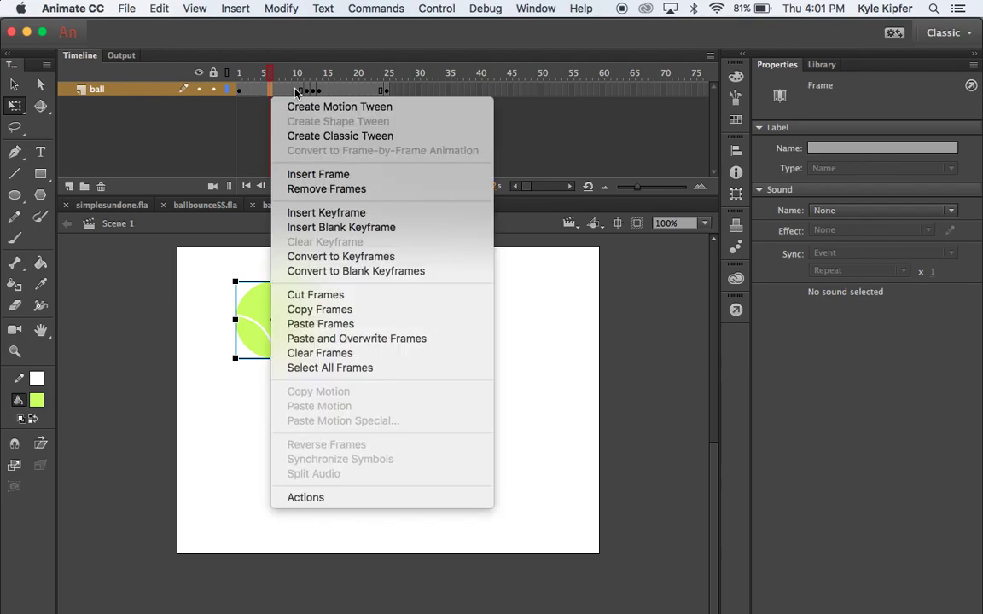
pyautogui.click(327, 139)
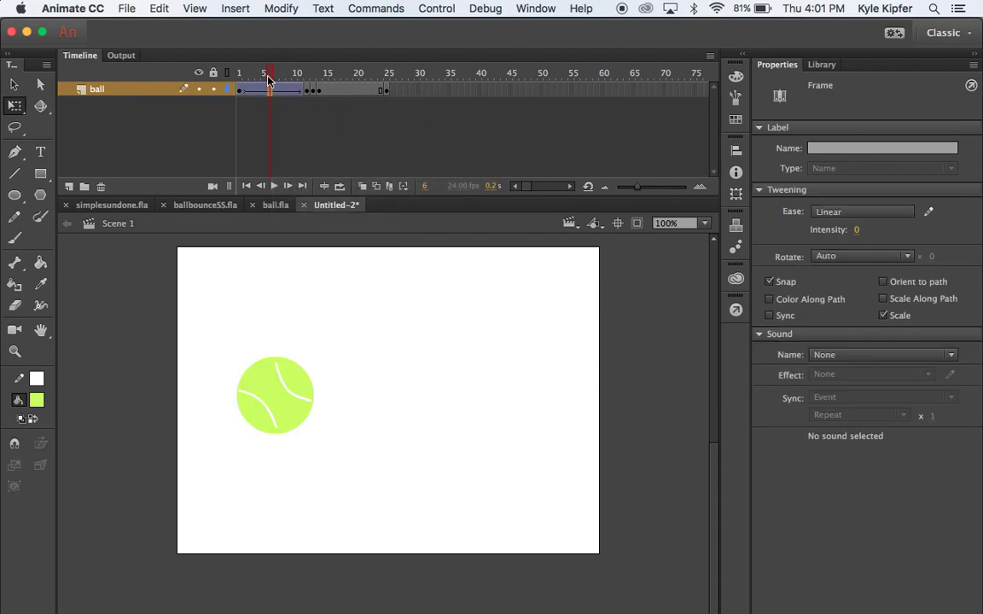
pyautogui.moveTo(268, 73); pyautogui.dragTo(322, 64)
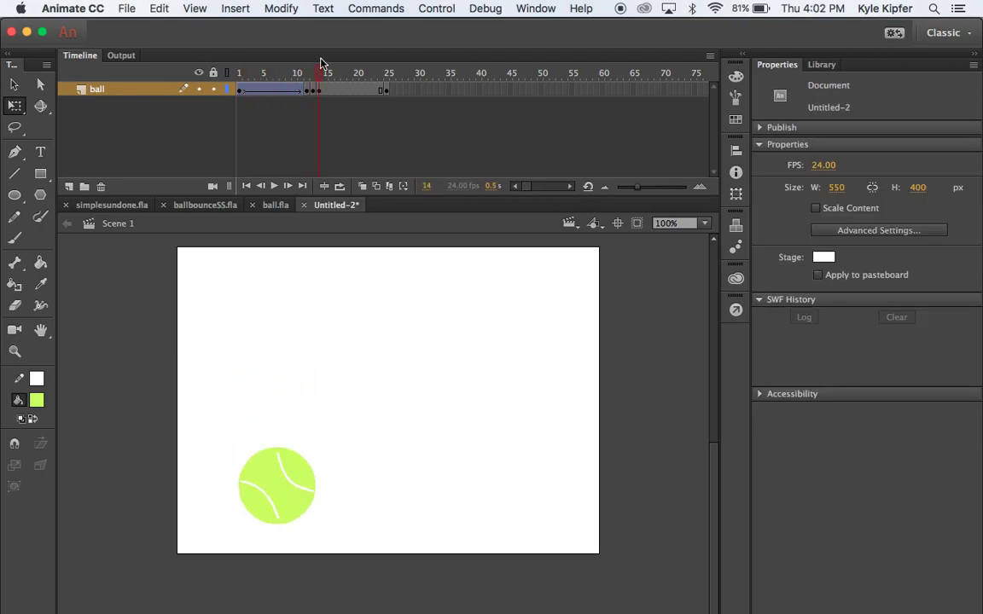
pyautogui.rightClick(348, 97)
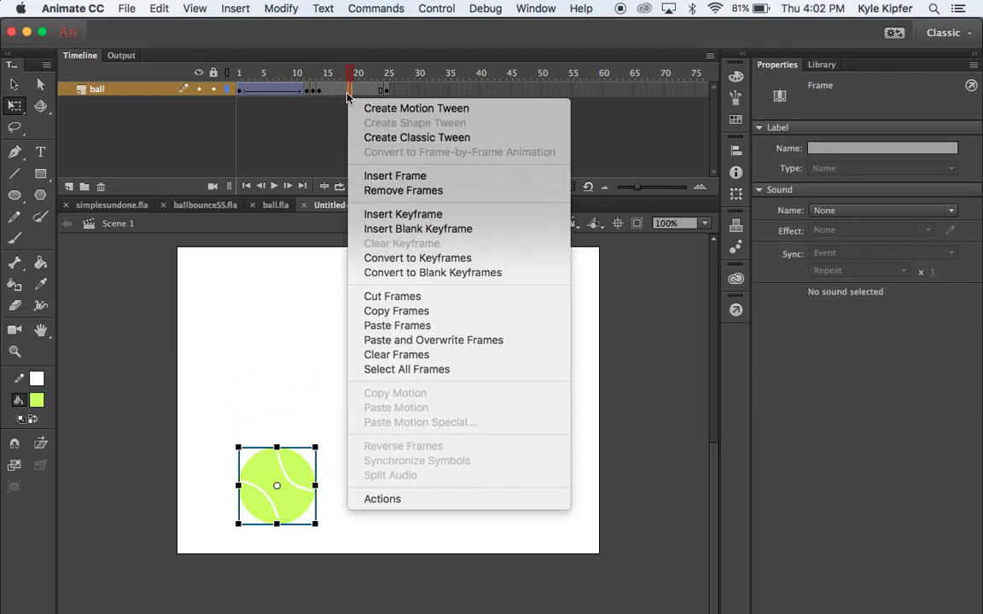
pyautogui.click(397, 134)
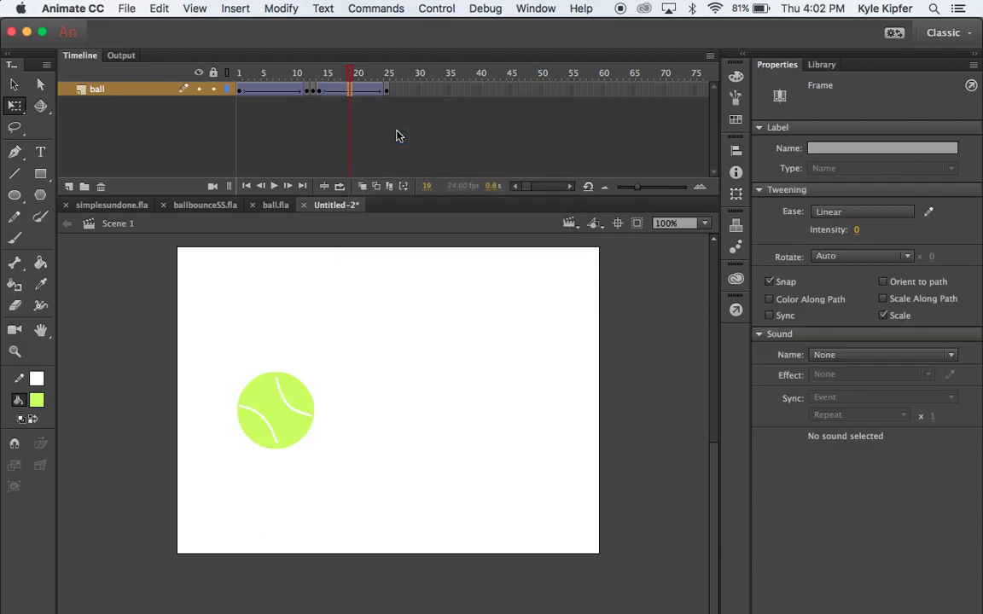
# - Play the bounce from frame 1 on the timeline, test the movie in the preview window, and close the preview
pyautogui.click(347, 74)
pyautogui.moveTo(346, 75); pyautogui.dragTo(229, 72)
pyautogui.press('Return')
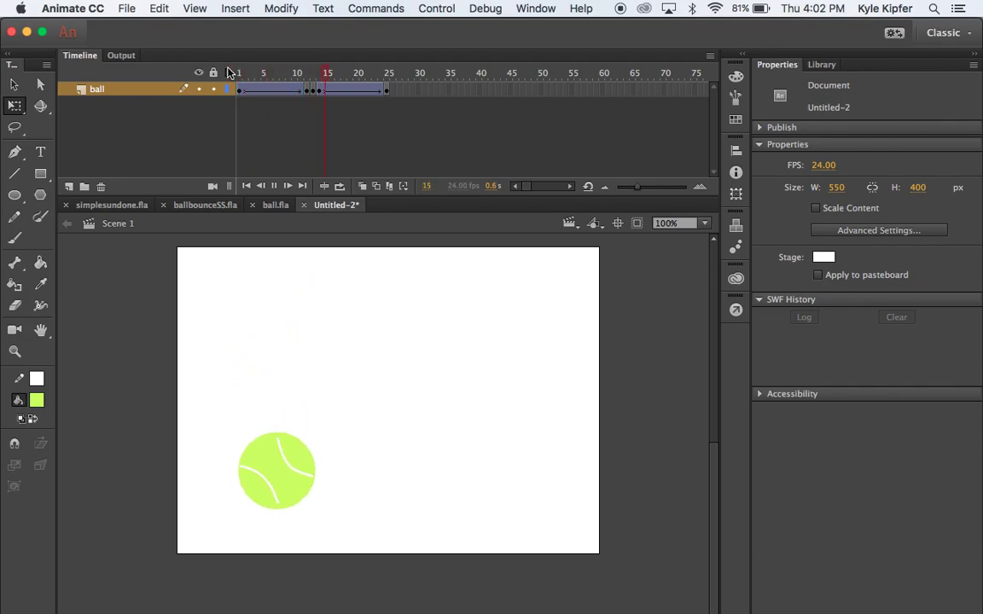
pyautogui.press('Return')
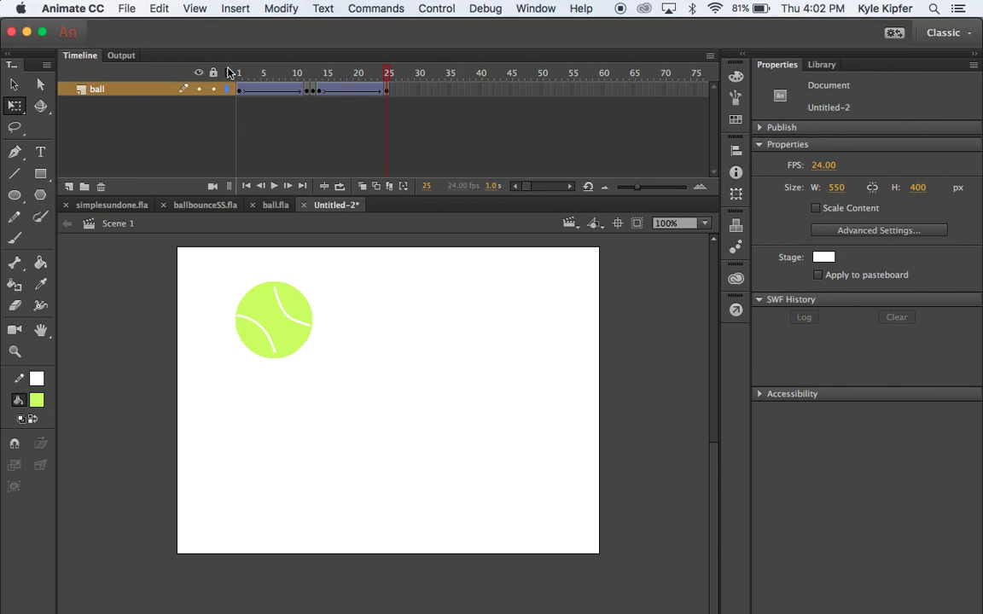
pyautogui.press('super+Return')
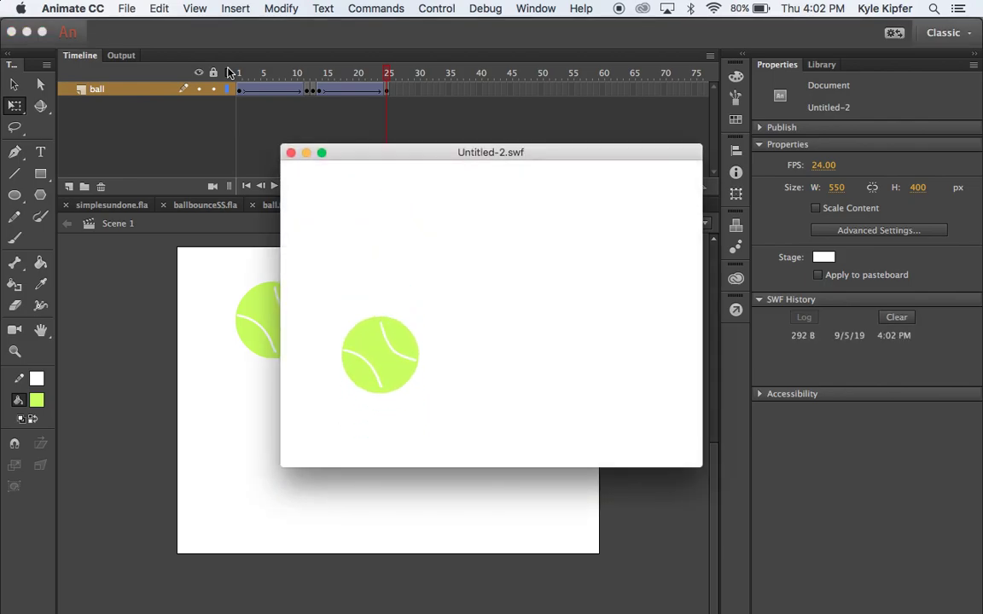
pyautogui.click(290, 153)
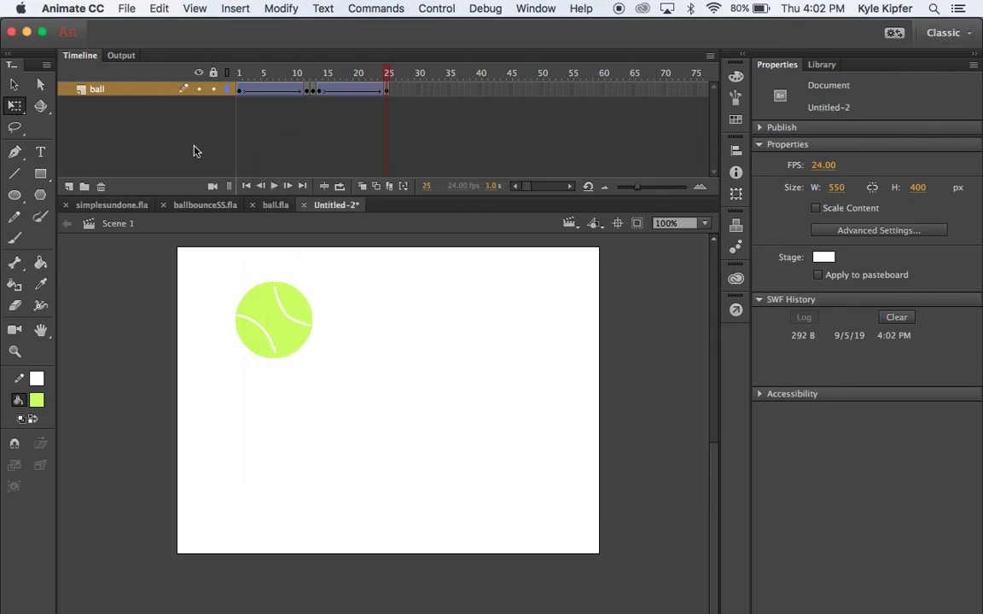
# - Add a new layer above the ball layer and name it "ground"
pyautogui.click(70, 187)
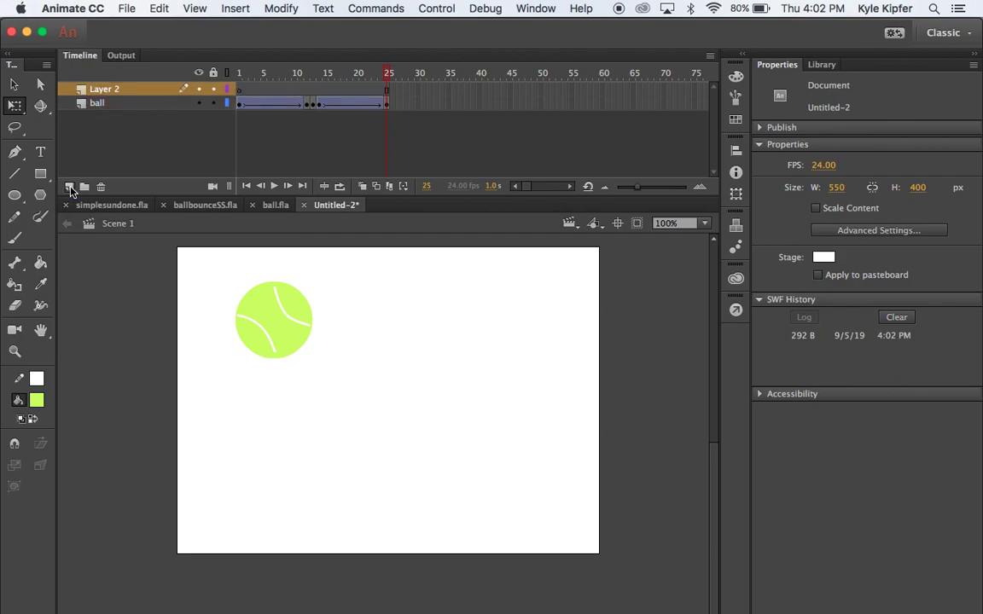
pyautogui.doubleClick(108, 90)
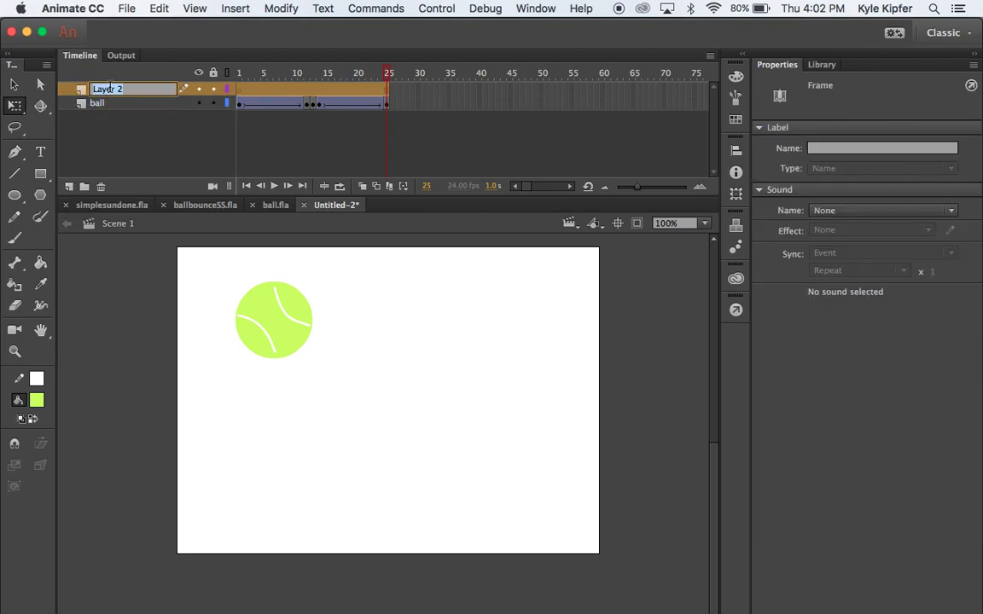
pyautogui.write('ground')
pyautogui.press('Return')
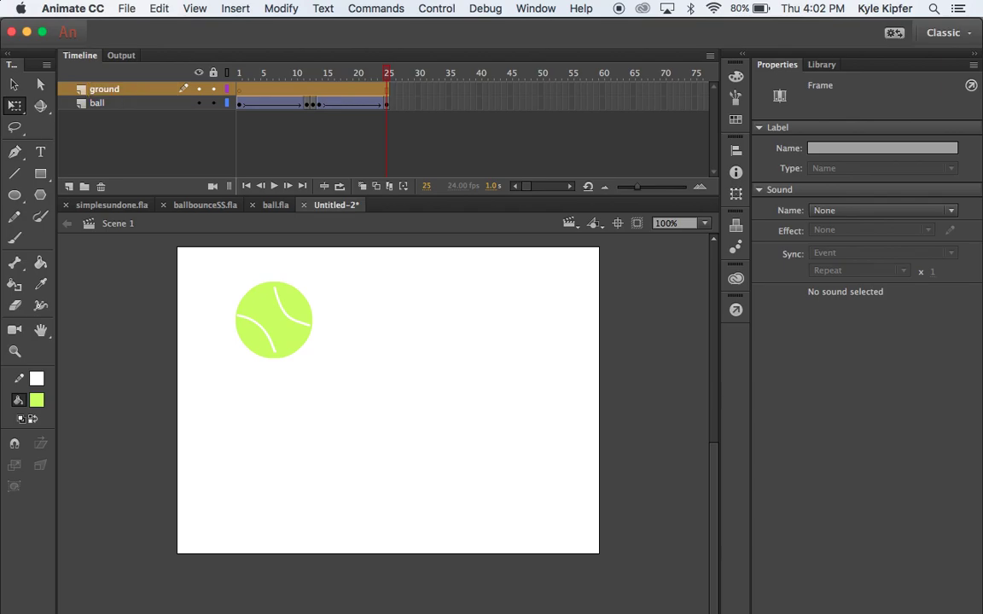
# - Draw a grey rectangle without a stroke on the ground layer, covering the bottom of the stage and extending past its side and lower edges
pyautogui.click(40, 174)
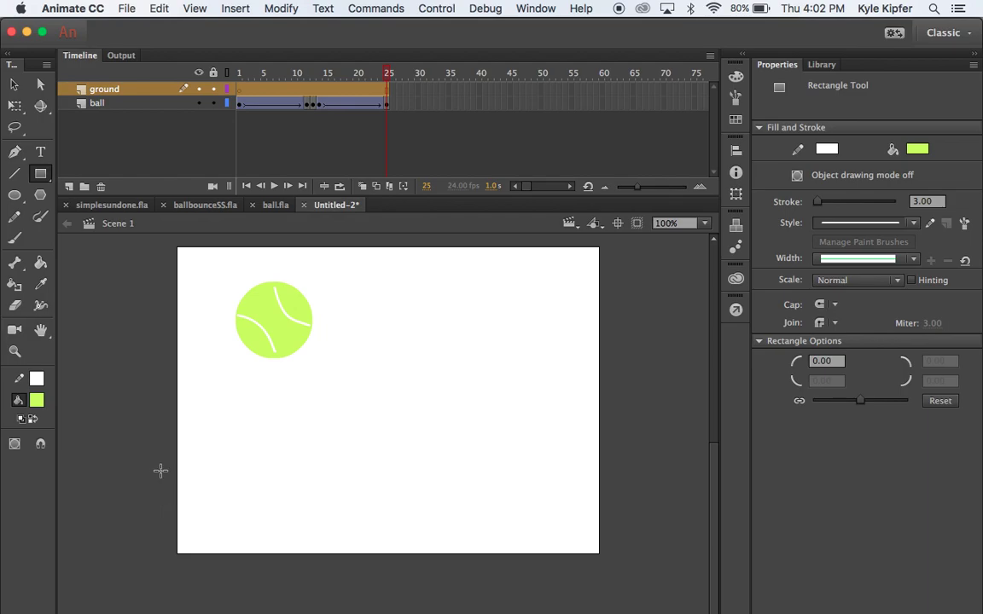
pyautogui.click(928, 151)
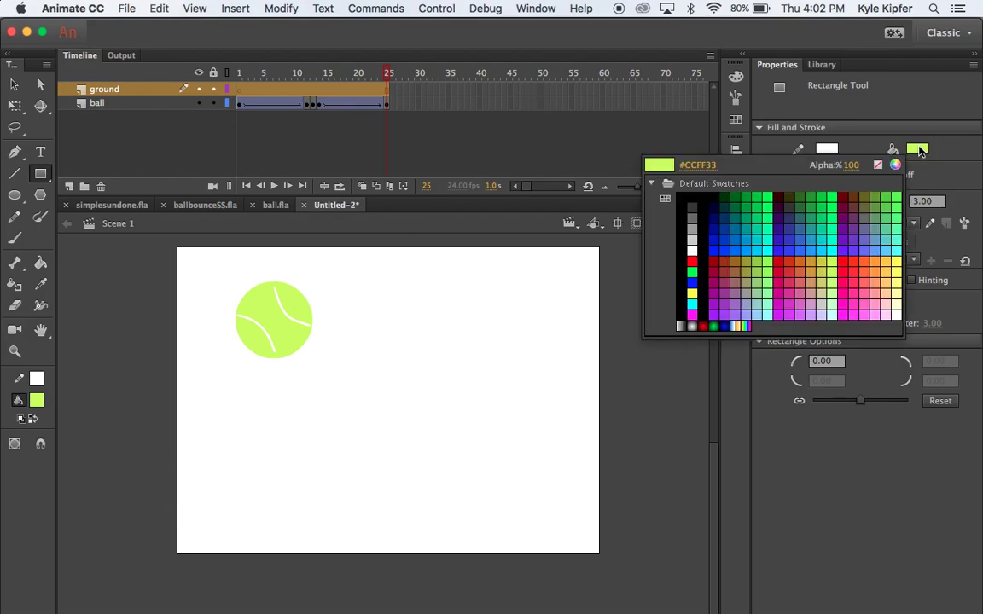
pyautogui.click(693, 215)
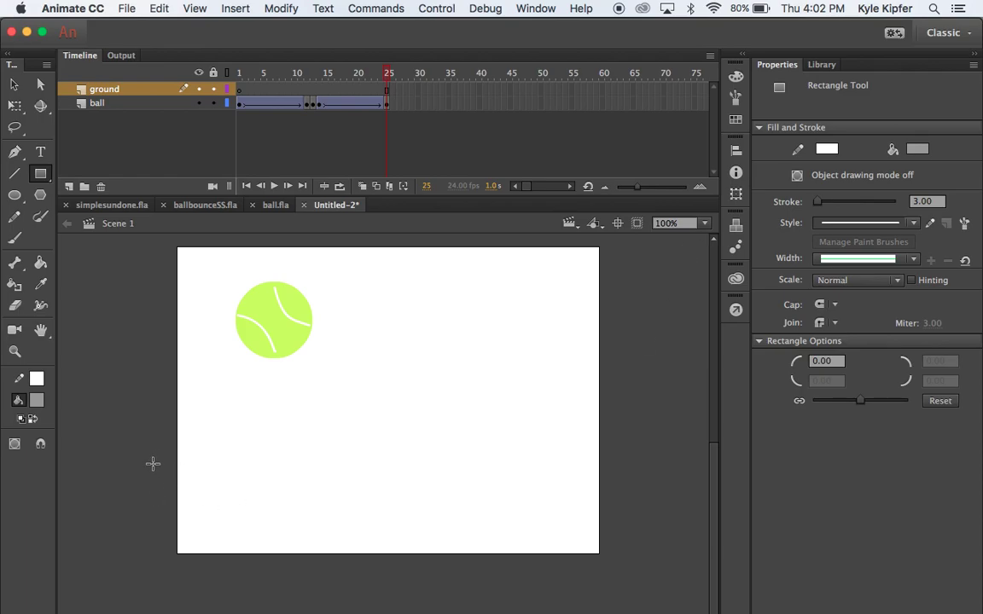
pyautogui.moveTo(153, 459)
pyautogui.mouseDown()
pyautogui.moveTo(549, 613)
pyautogui.moveTo(615, 545)
pyautogui.moveTo(634, 584)
pyautogui.moveTo(629, 576)
pyautogui.mouseUp()
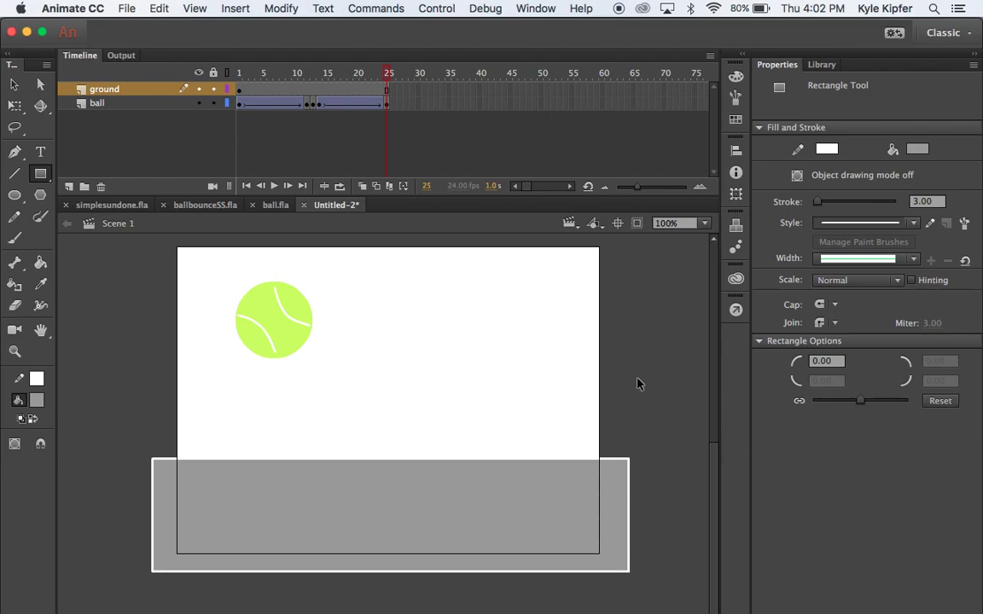
pyautogui.press('super+z')
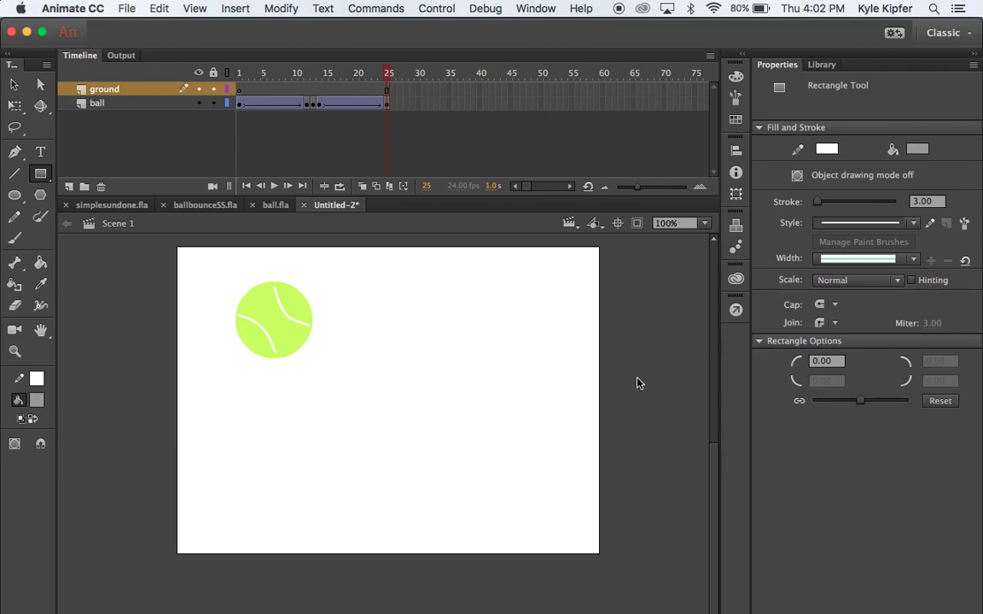
pyautogui.click(824, 152)
pyautogui.click(788, 168)
pyautogui.moveTo(157, 487)
pyautogui.mouseDown()
pyautogui.moveTo(535, 581)
pyautogui.moveTo(607, 566)
pyautogui.moveTo(619, 573)
pyautogui.mouseUp()
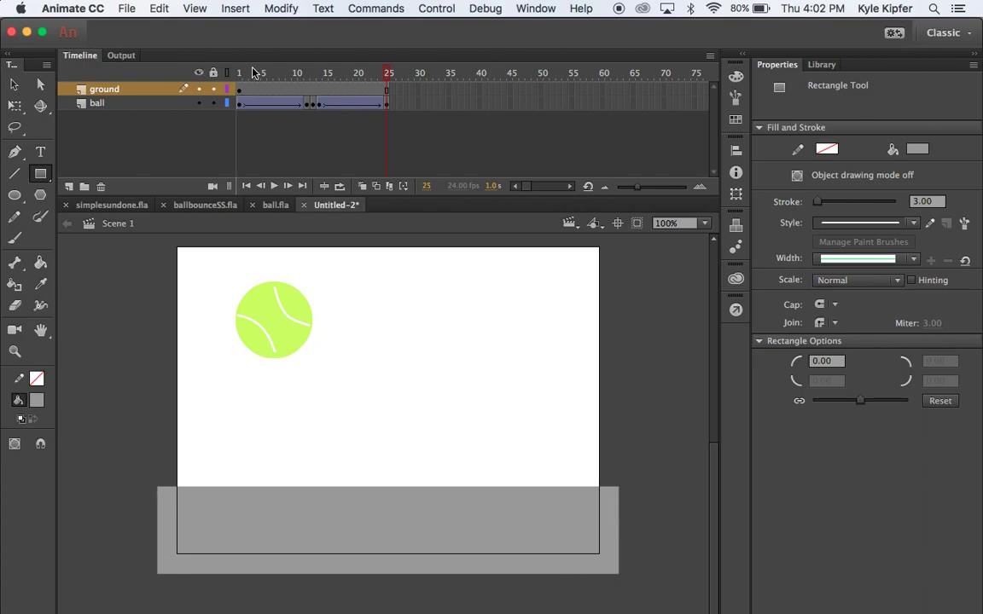
# - Play the animation and move the ground layer beneath the ball layer
pyautogui.press('Return')
pyautogui.moveTo(111, 92); pyautogui.dragTo(110, 110)
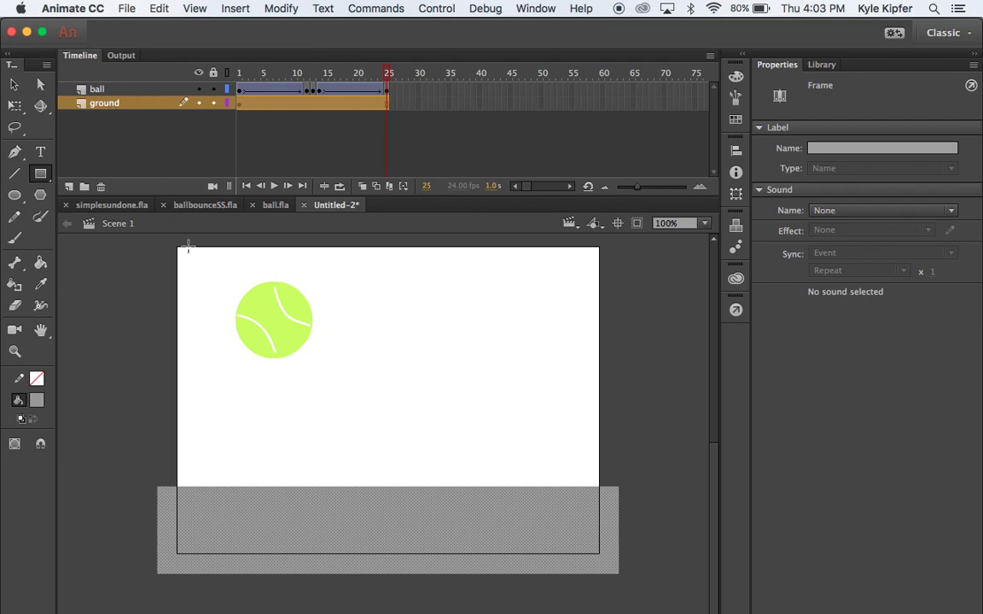
# - Play the animation and scrub back to frame 12, where the ball meets the ground
pyautogui.press('Return')
pyautogui.click(388, 72)
pyautogui.moveTo(387, 72); pyautogui.dragTo(306, 79)
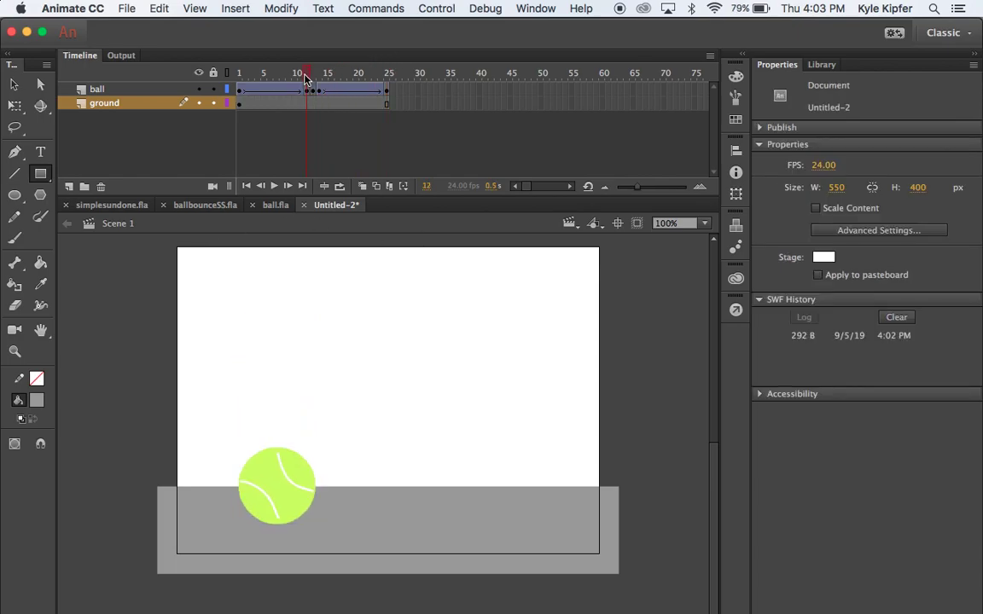
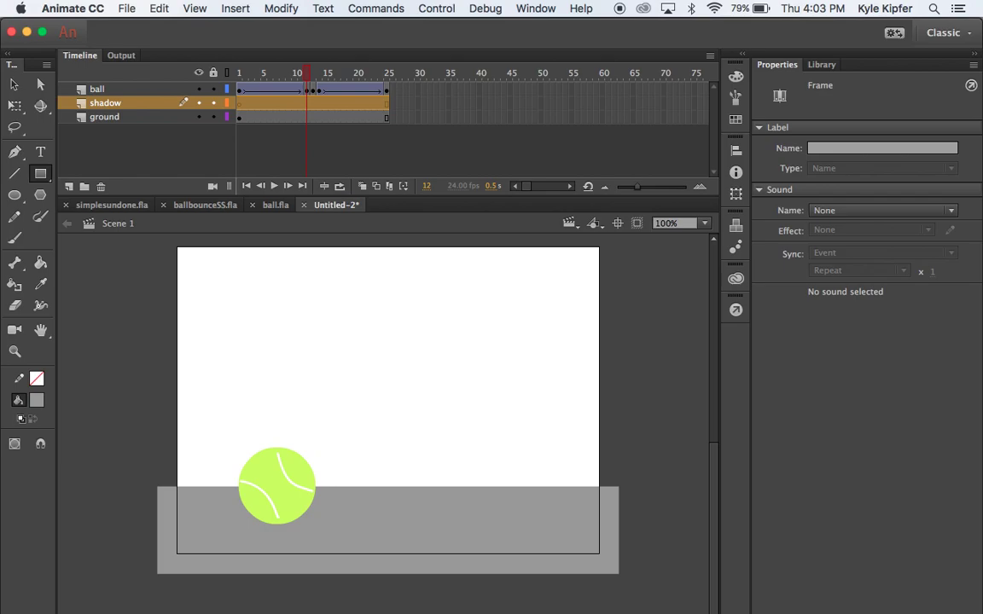
# - Draw a flat black oval without a stroke on the shadow layer at frame 1, on the ground directly below the ball
pyautogui.click(239, 103)
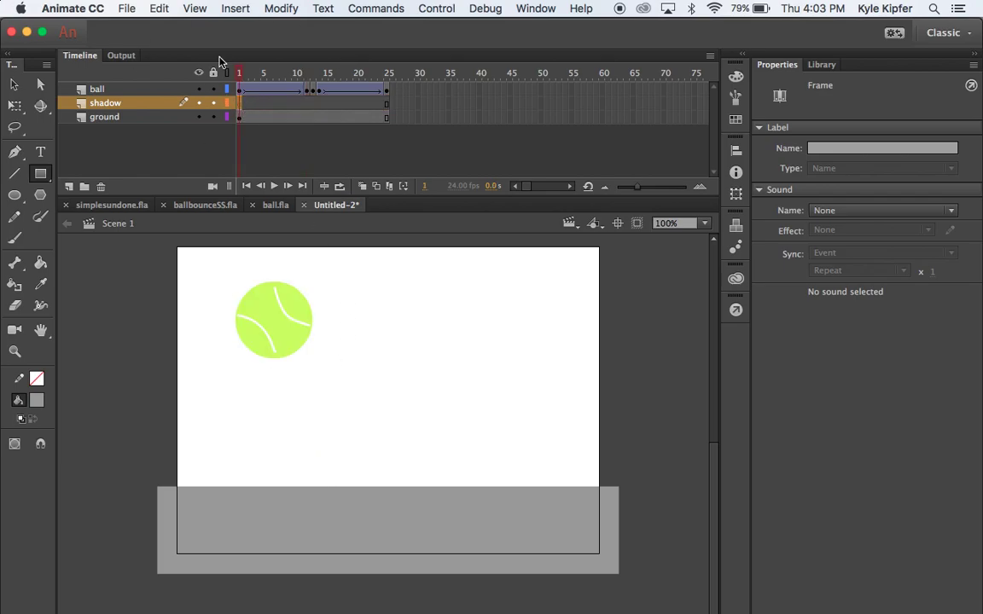
pyautogui.click(17, 197)
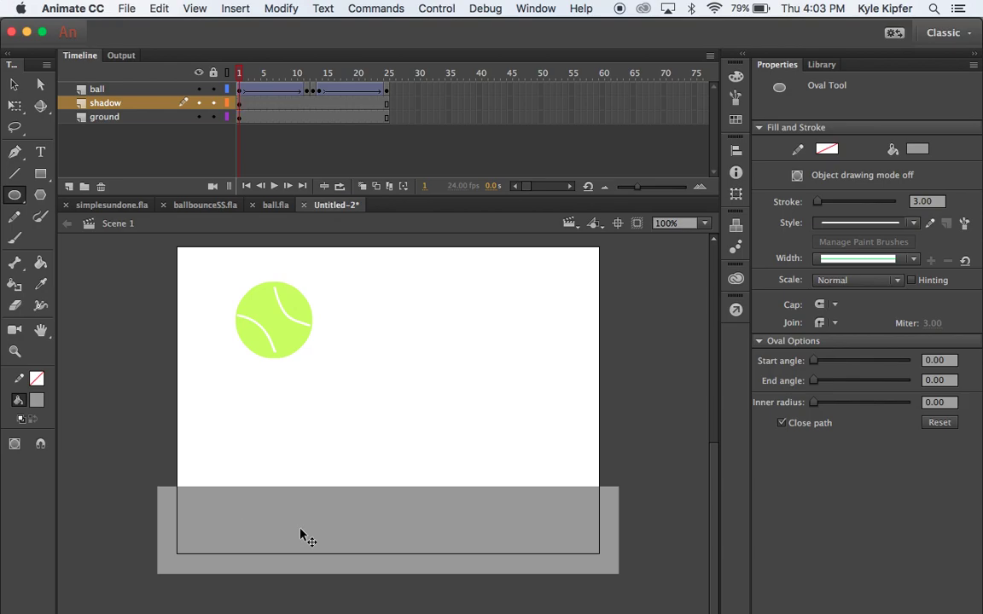
pyautogui.click(919, 150)
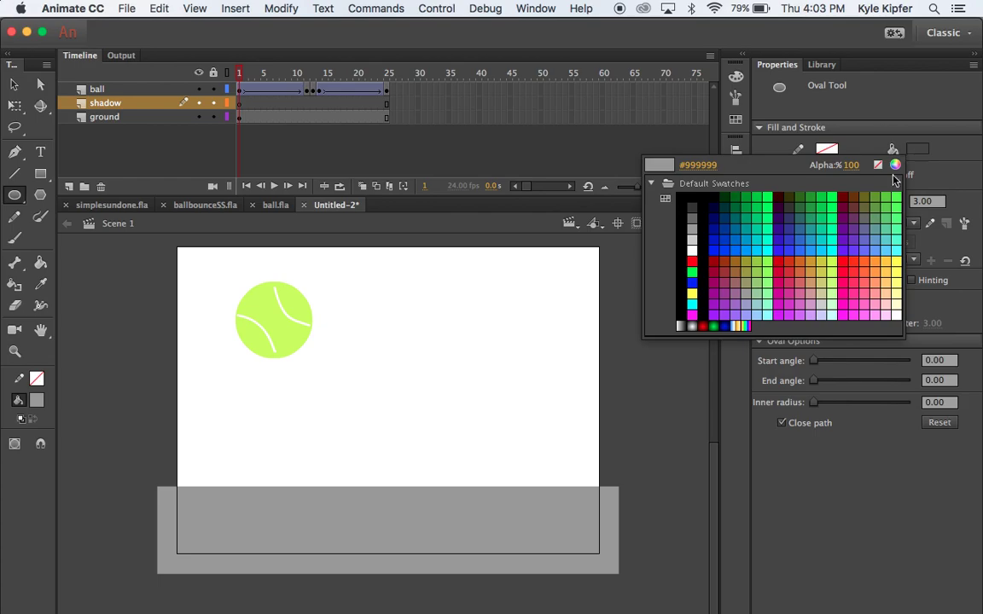
pyautogui.click(693, 194)
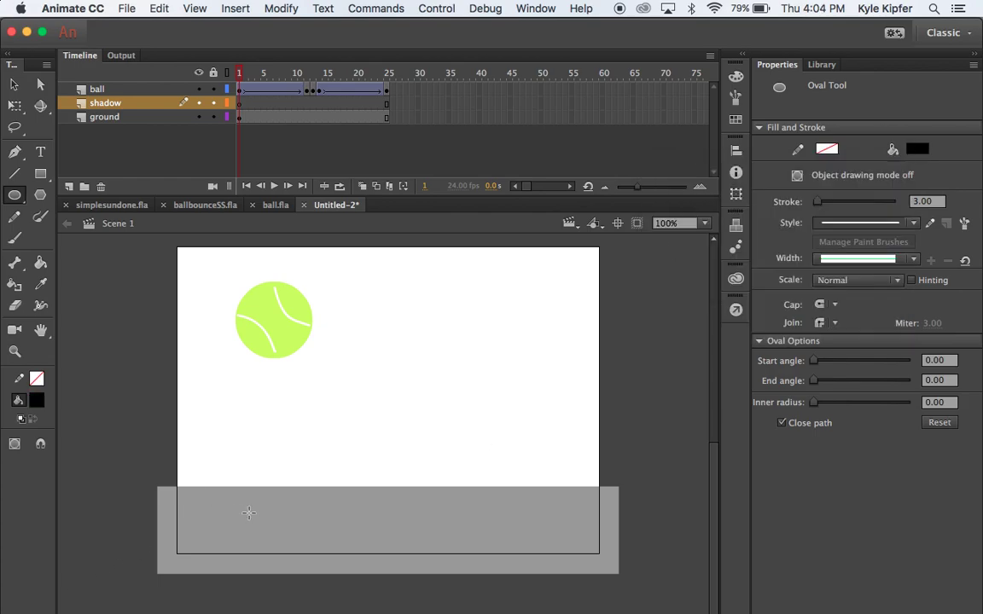
pyautogui.moveTo(238, 507); pyautogui.dragTo(311, 527)
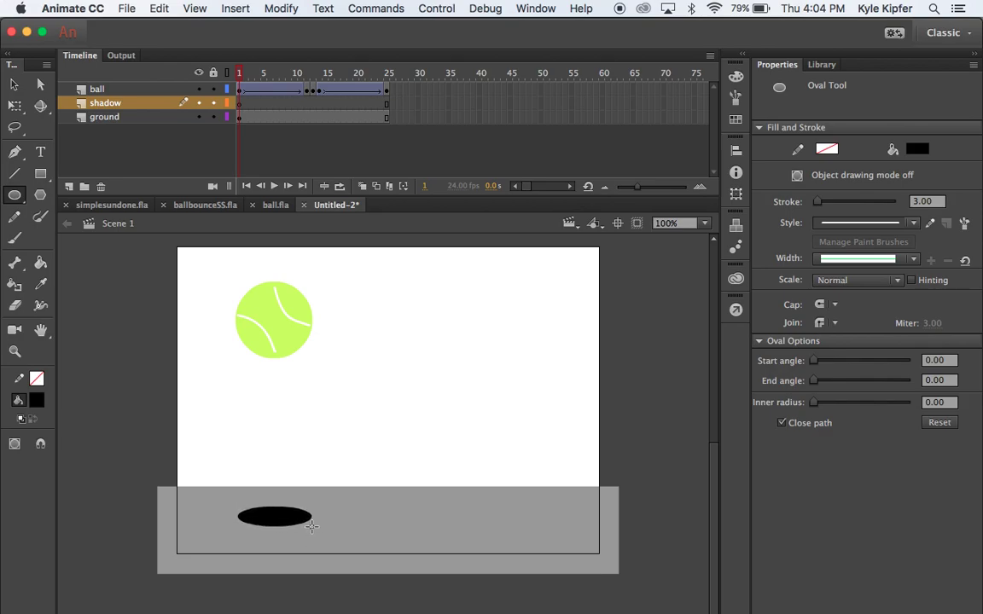
# - Scrub to frame 12 and nudge the black oval down so it sits just beneath the landed ball
pyautogui.click(239, 73)
pyautogui.moveTo(239, 73); pyautogui.dragTo(309, 76)
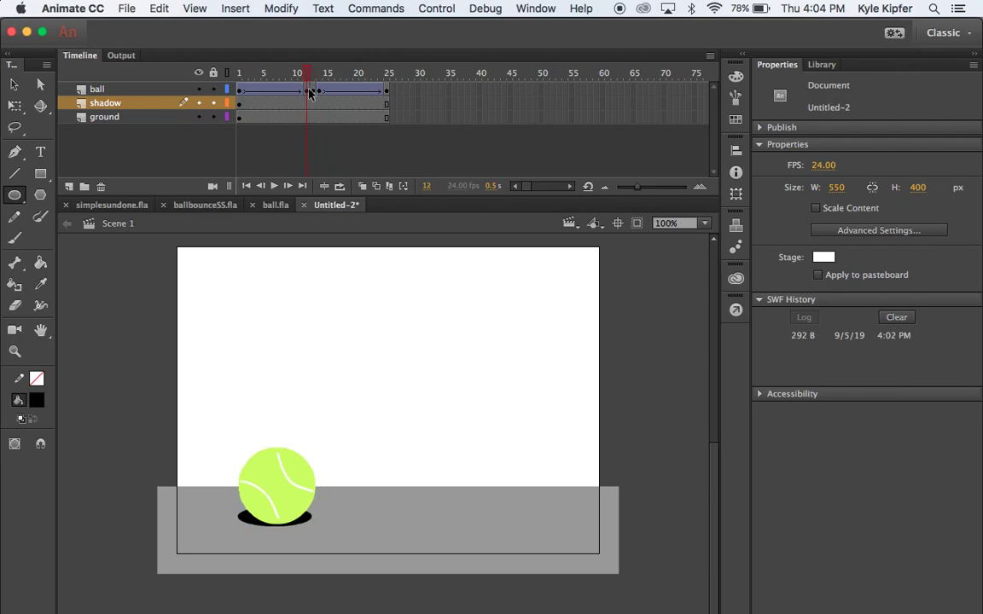
pyautogui.click(13, 84)
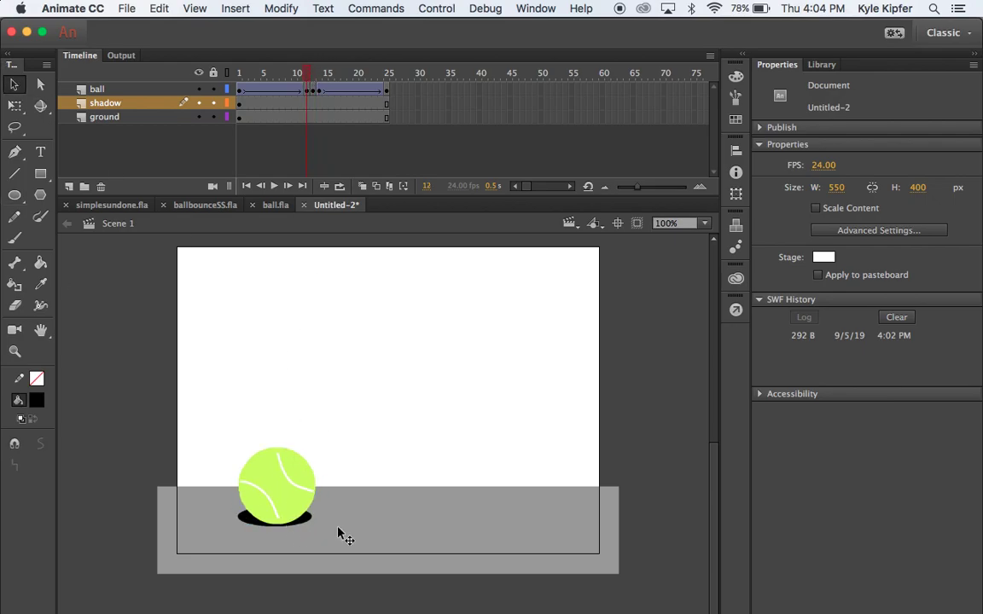
pyautogui.click(309, 520)
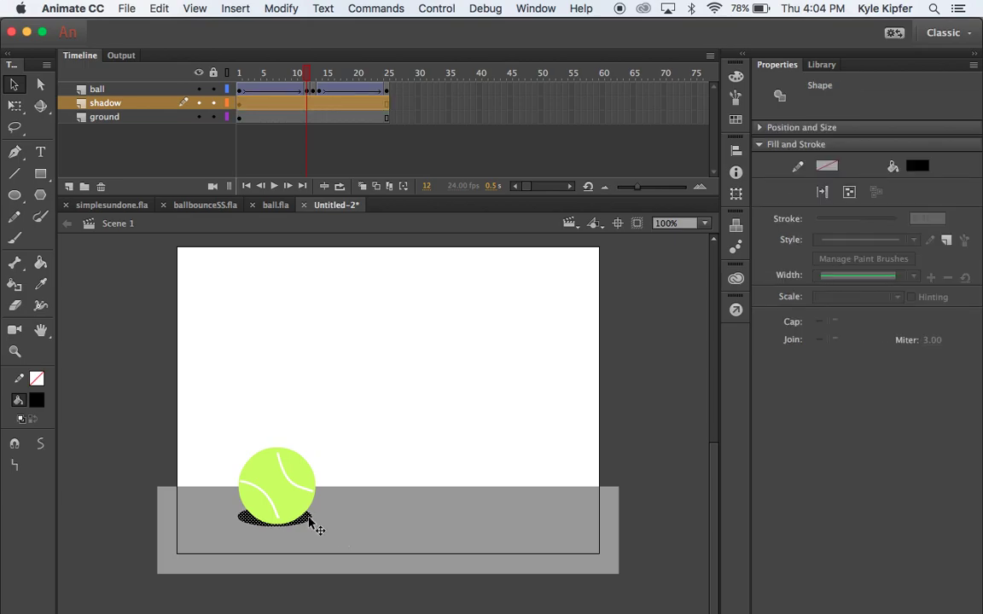
pyautogui.press('Down')
pyautogui.press('Down')
pyautogui.press('Down')
pyautogui.press('Down')
pyautogui.press('Down')
pyautogui.press('Down')
pyautogui.press('Down')
pyautogui.press('Down')
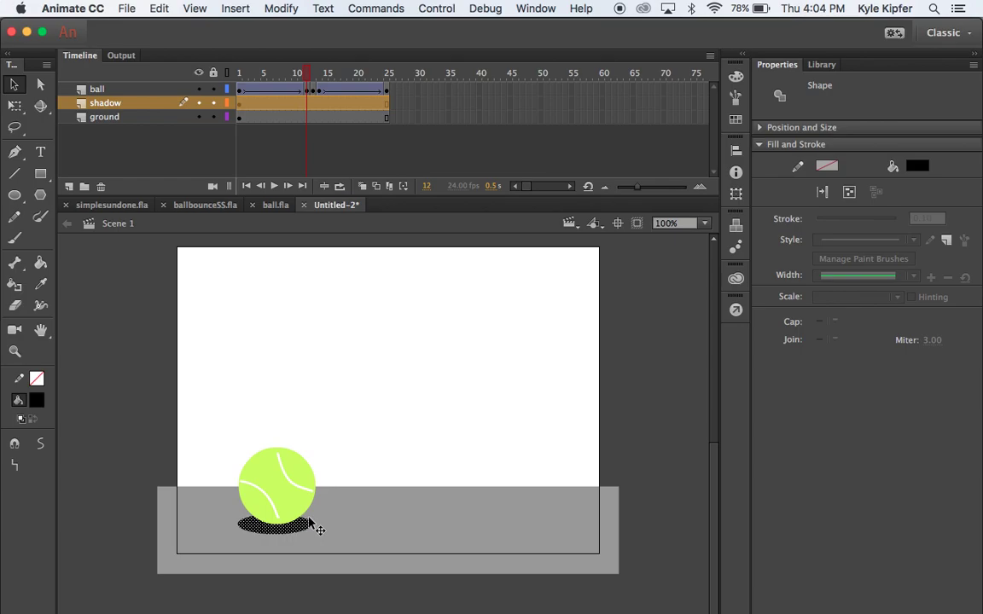
# - Convert the oval at frame 1 into a graphic symbol named "shadow"
pyautogui.click(241, 103)
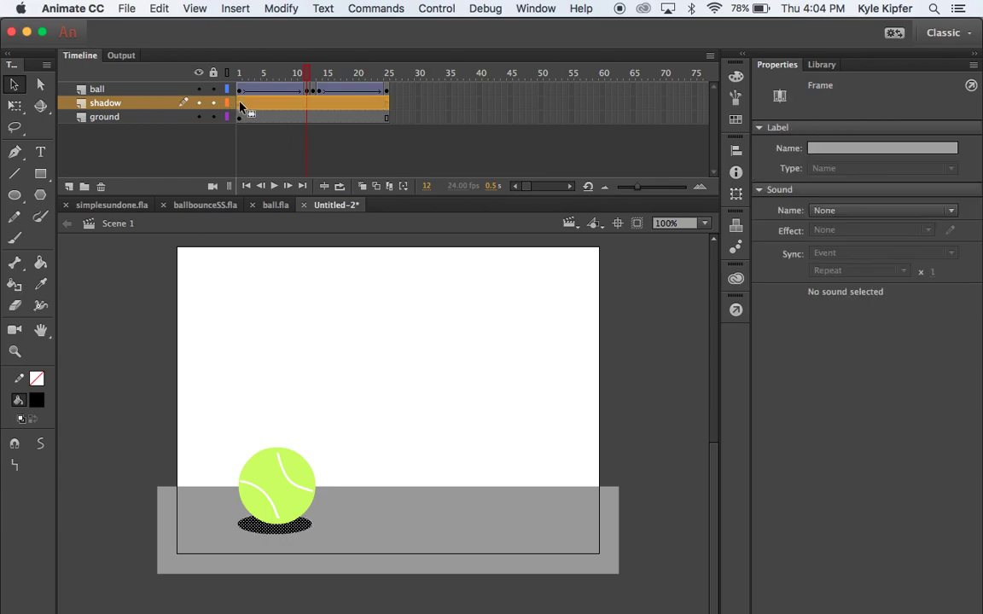
pyautogui.click(136, 429)
pyautogui.click(288, 528)
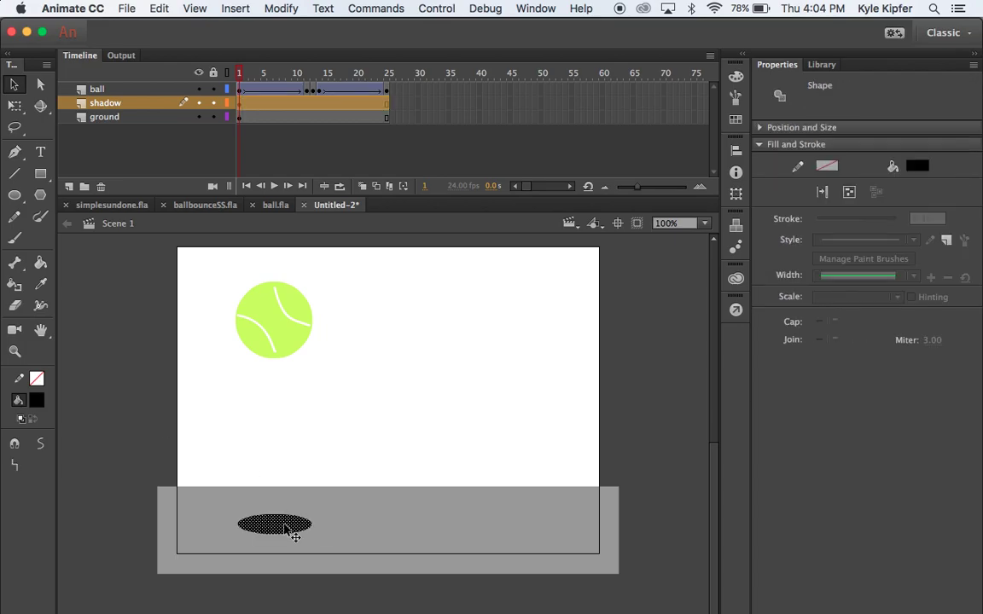
pyautogui.press('F8')
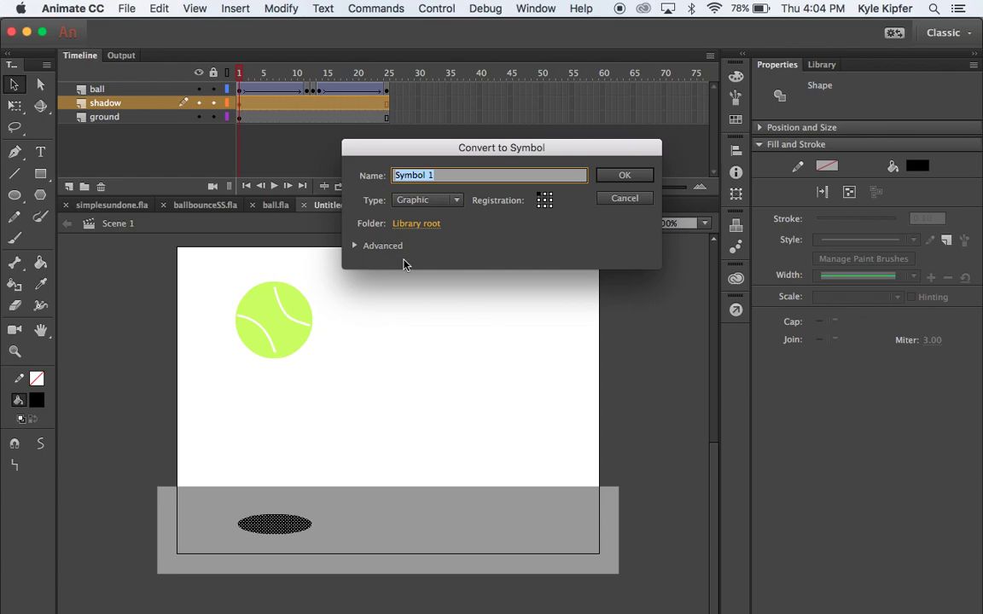
pyautogui.write('shadow')
pyautogui.press('Return')
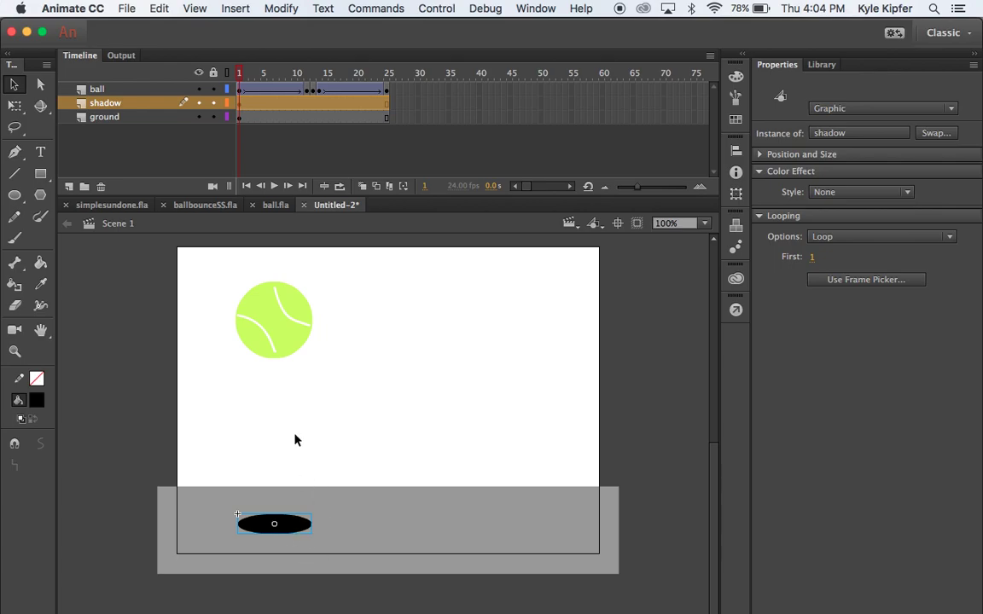
# - Insert keyframes on the shadow layer at frames 13 and 25
pyautogui.click(312, 103)
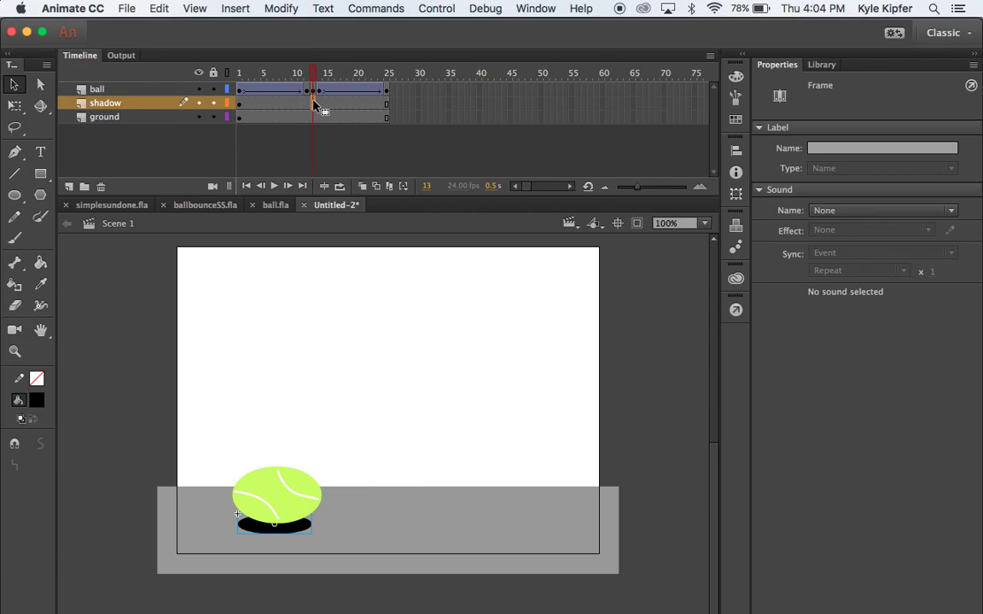
pyautogui.click(386, 104)
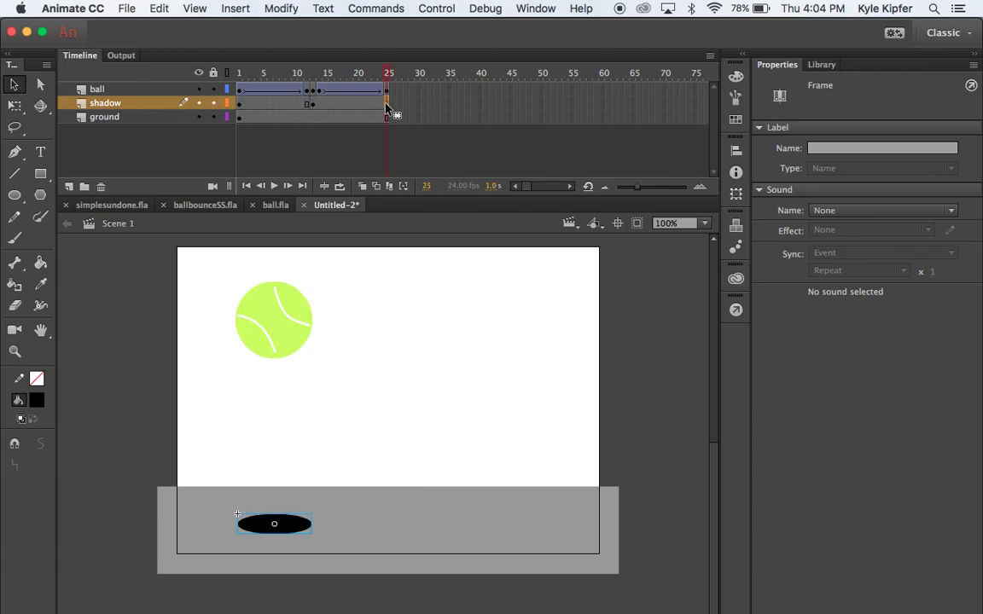
# - Apply an Alpha color effect of 10% to the shadow instance at frame 1
pyautogui.click(240, 104)
pyautogui.click(290, 522)
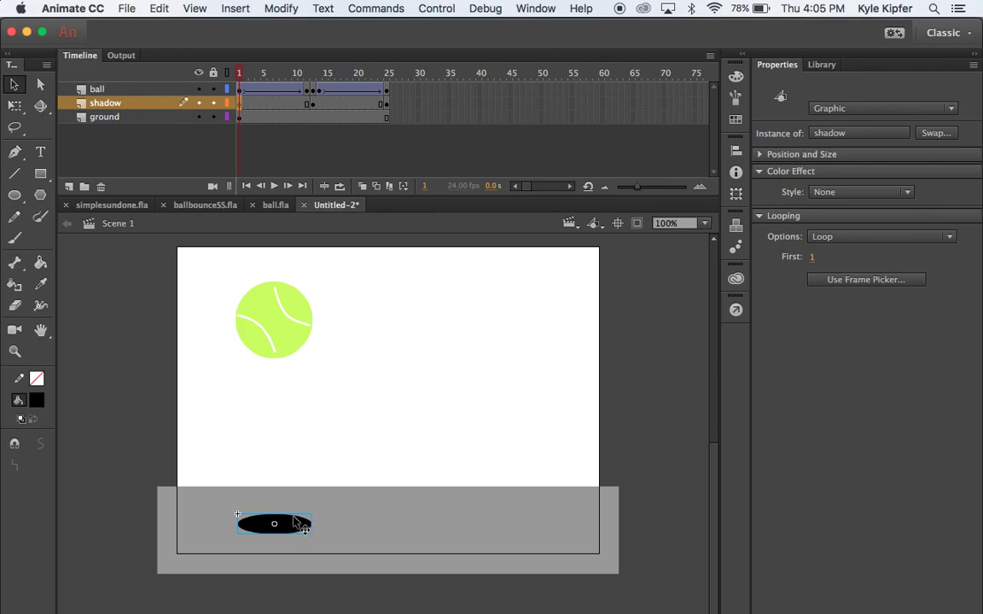
pyautogui.click(794, 173)
pyautogui.click(795, 172)
pyautogui.click(876, 193)
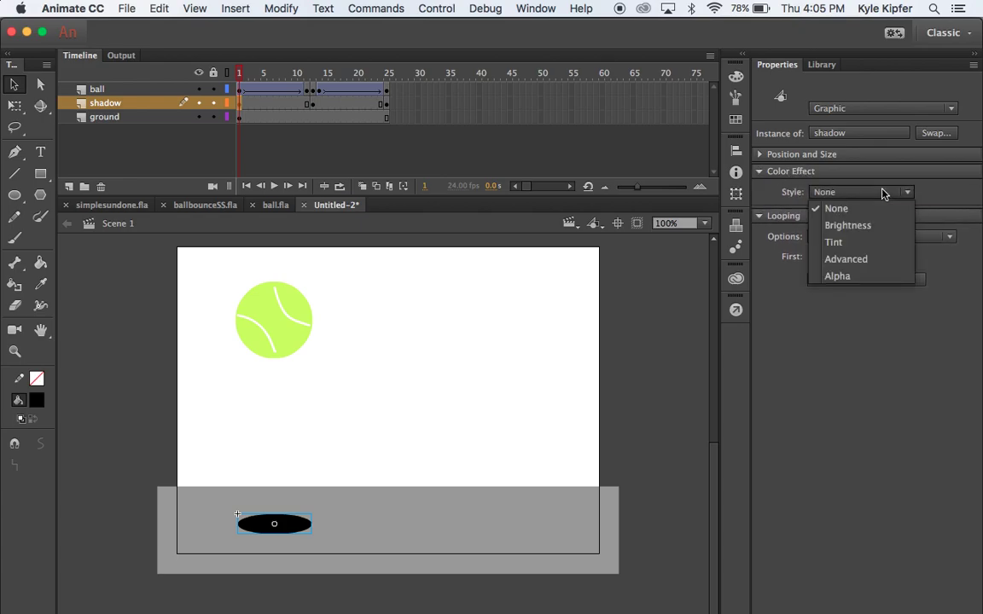
pyautogui.click(838, 277)
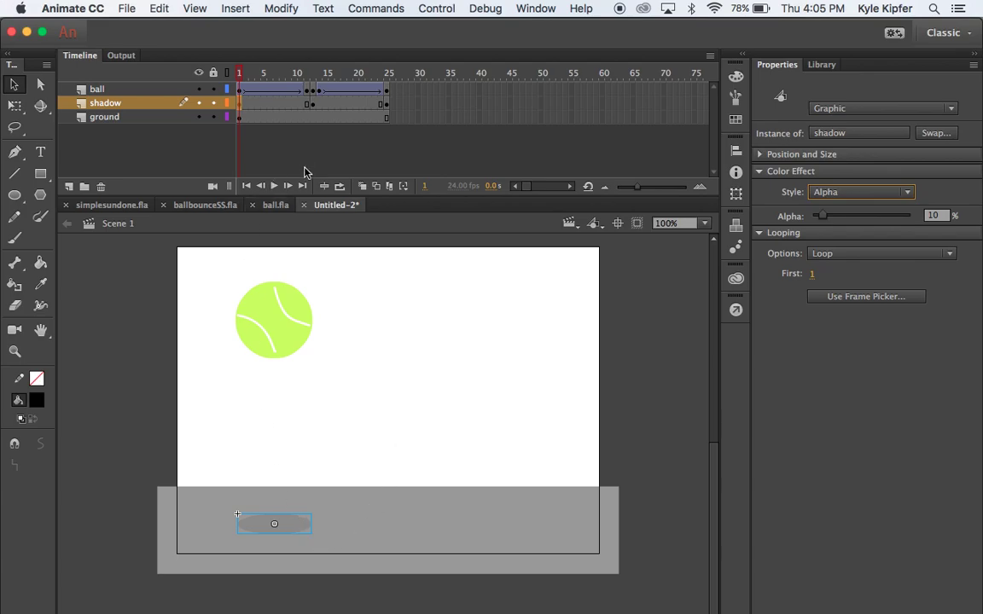
# - Apply an Alpha color effect of 50% to the shadow instance at frame 13
pyautogui.click(313, 103)
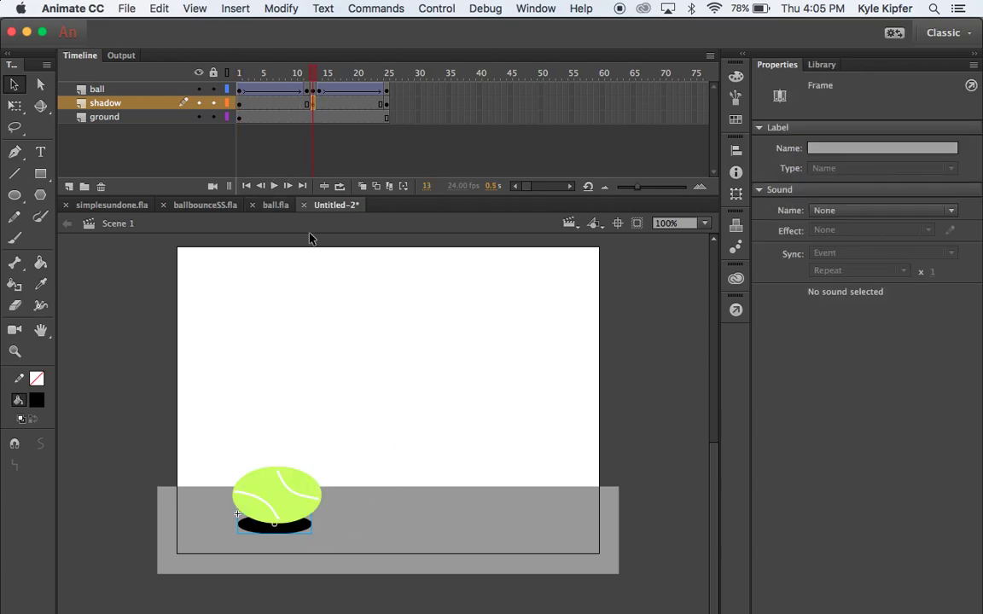
pyautogui.click(301, 531)
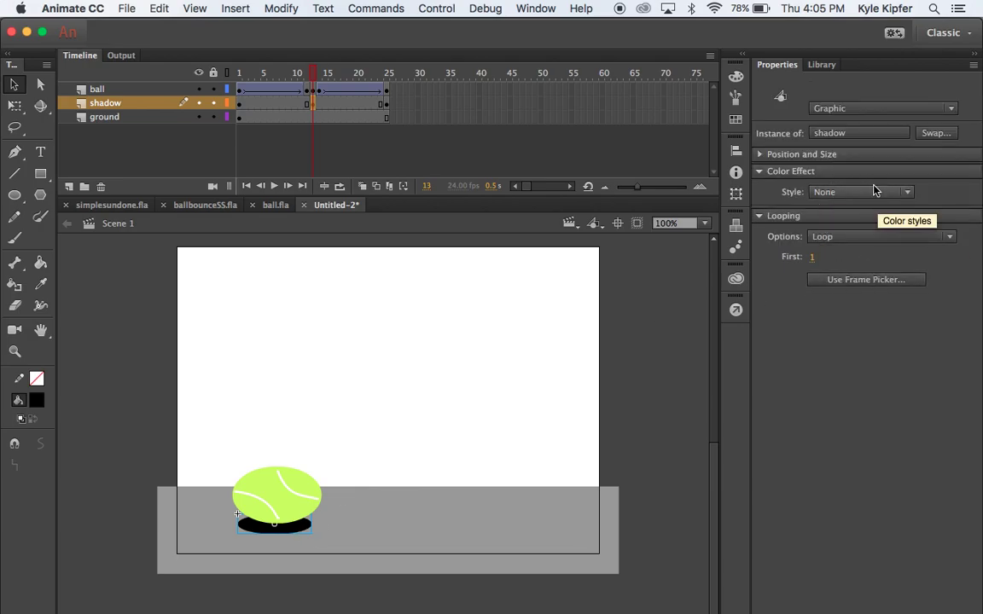
pyautogui.click(908, 194)
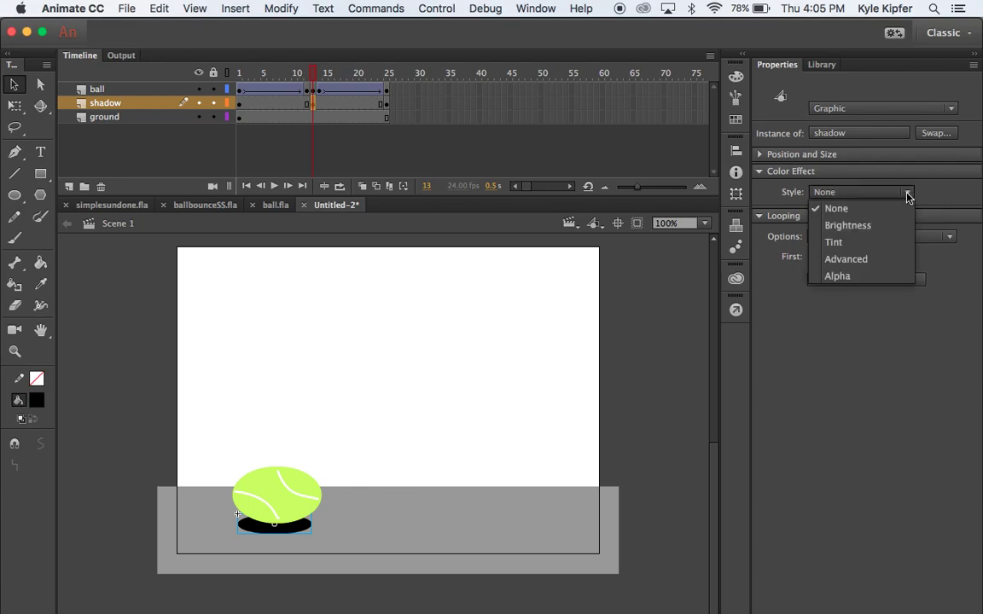
pyautogui.click(872, 277)
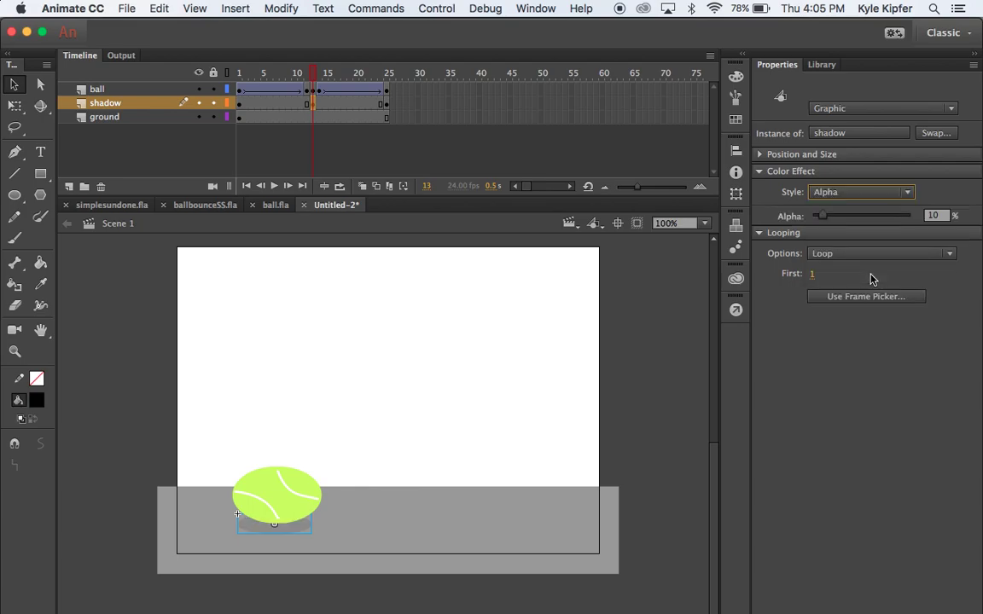
pyautogui.click(937, 215)
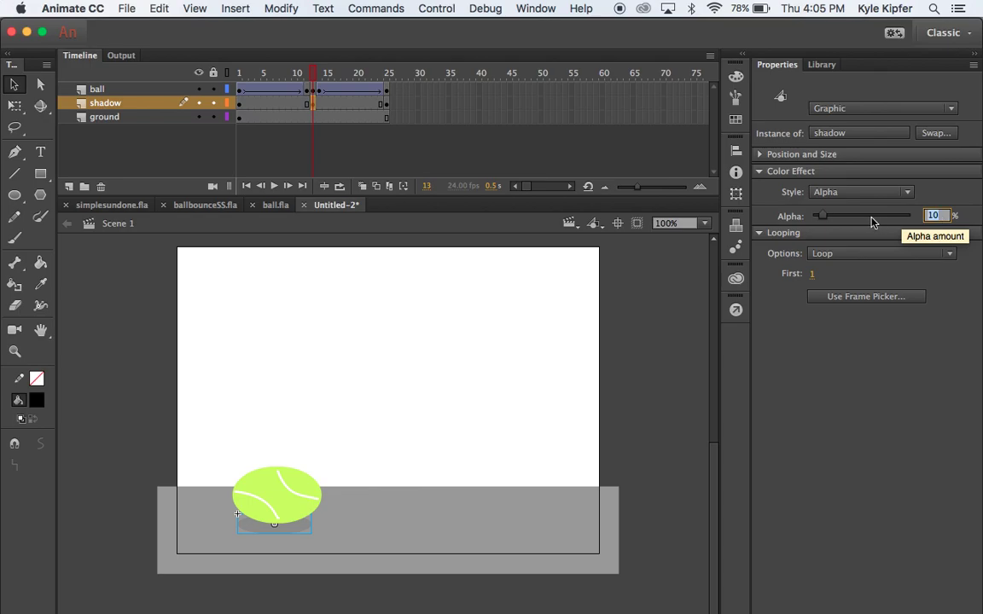
pyautogui.write('50')
pyautogui.press('Return')
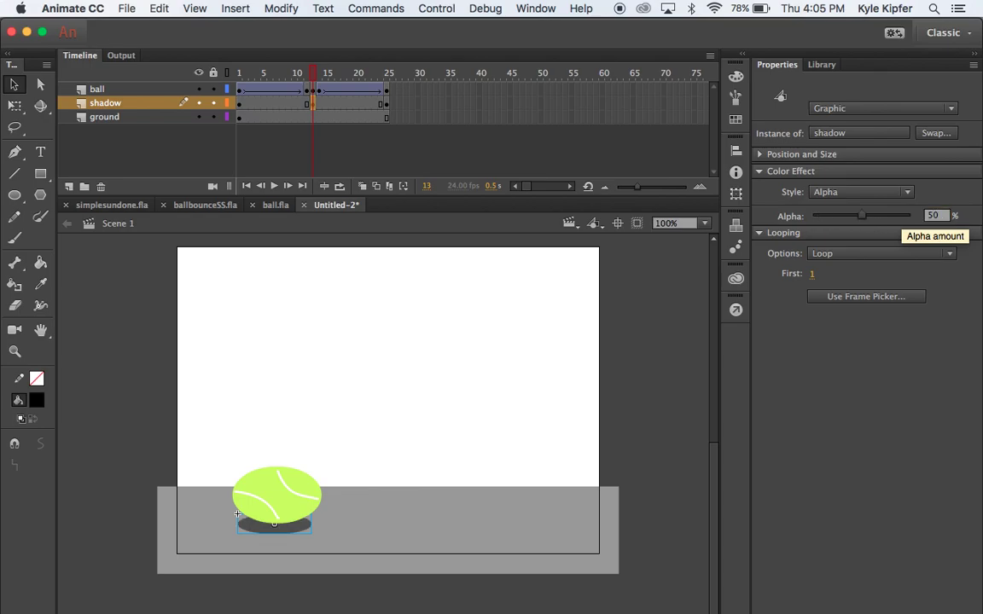
# - Apply an Alpha color effect of 10% to the shadow instance at frame 25, deselect it and scrub the timeline
pyautogui.click(386, 104)
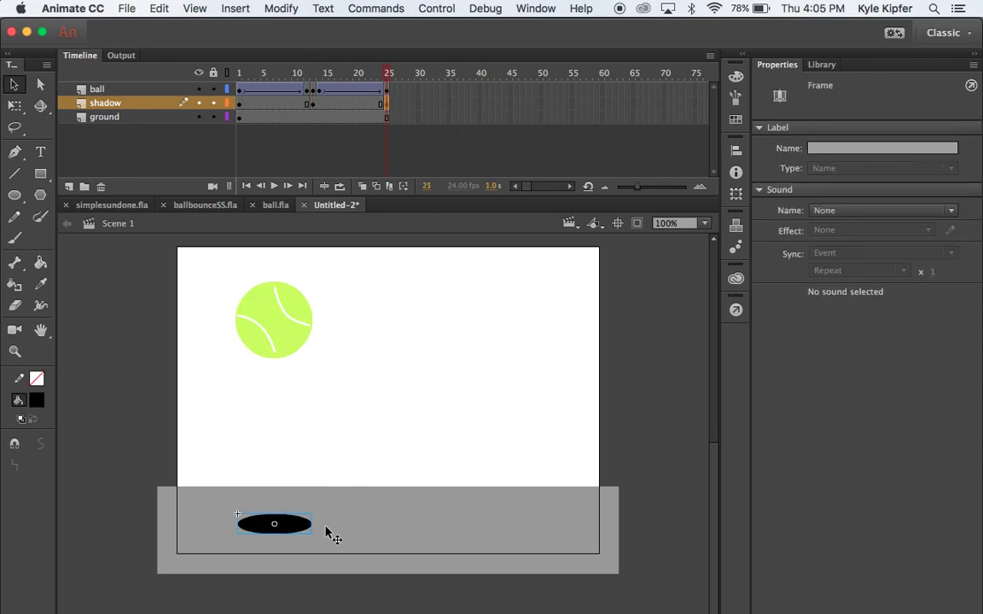
pyautogui.click(299, 520)
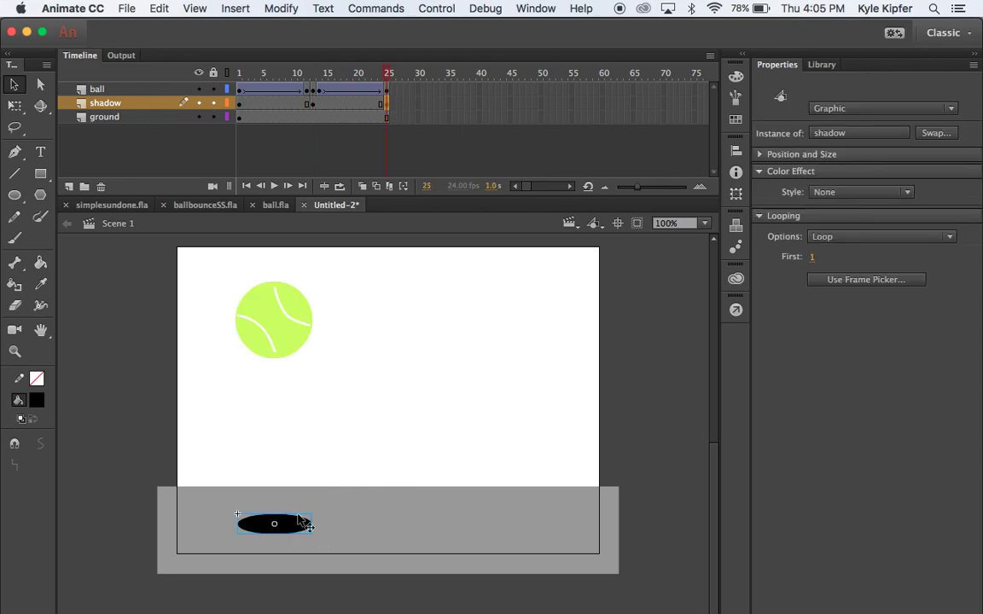
pyautogui.click(908, 196)
pyautogui.click(871, 275)
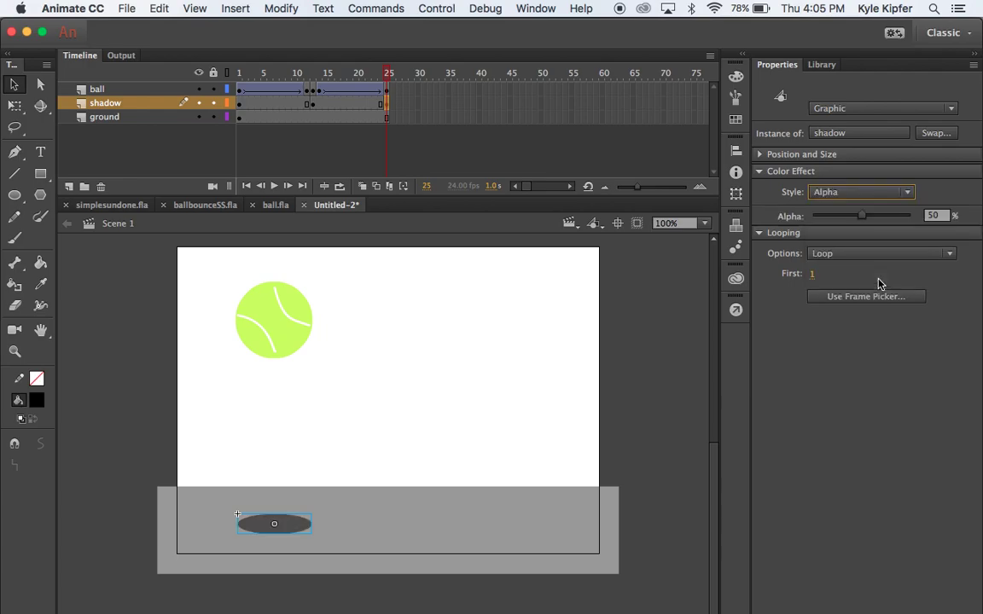
pyautogui.click(939, 215)
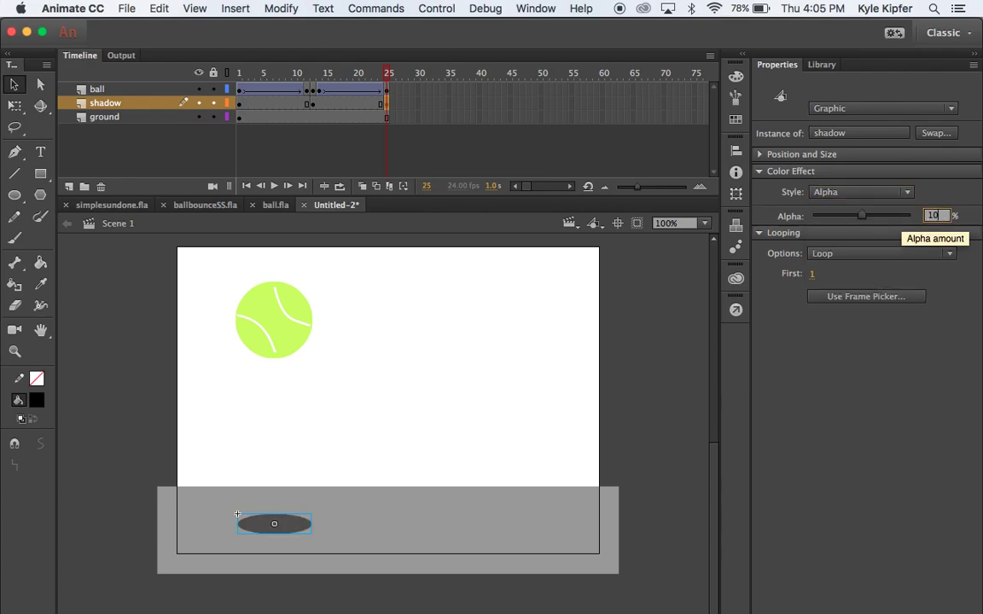
pyautogui.write('10')
pyautogui.press('Return')
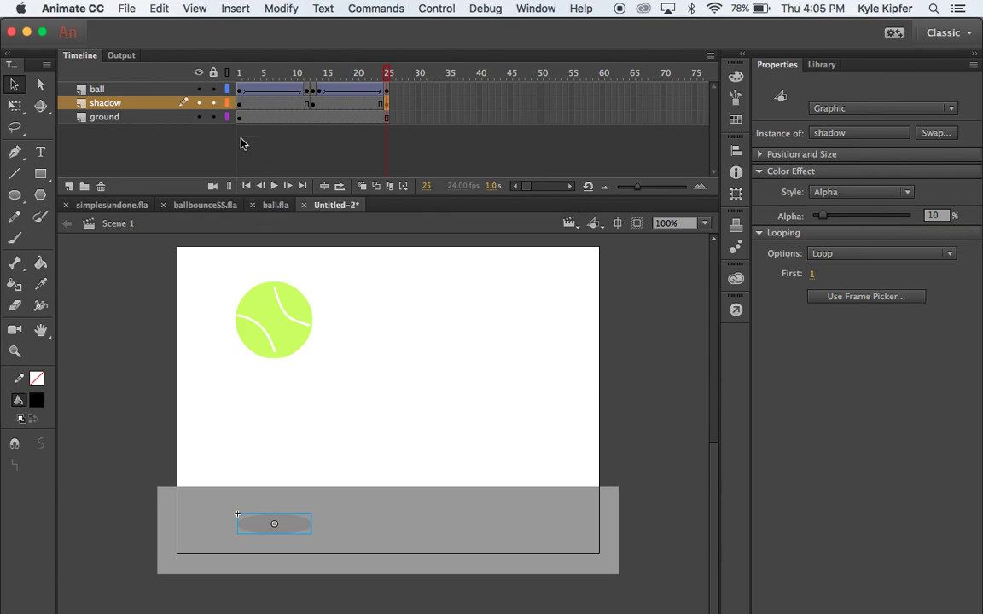
pyautogui.click(144, 314)
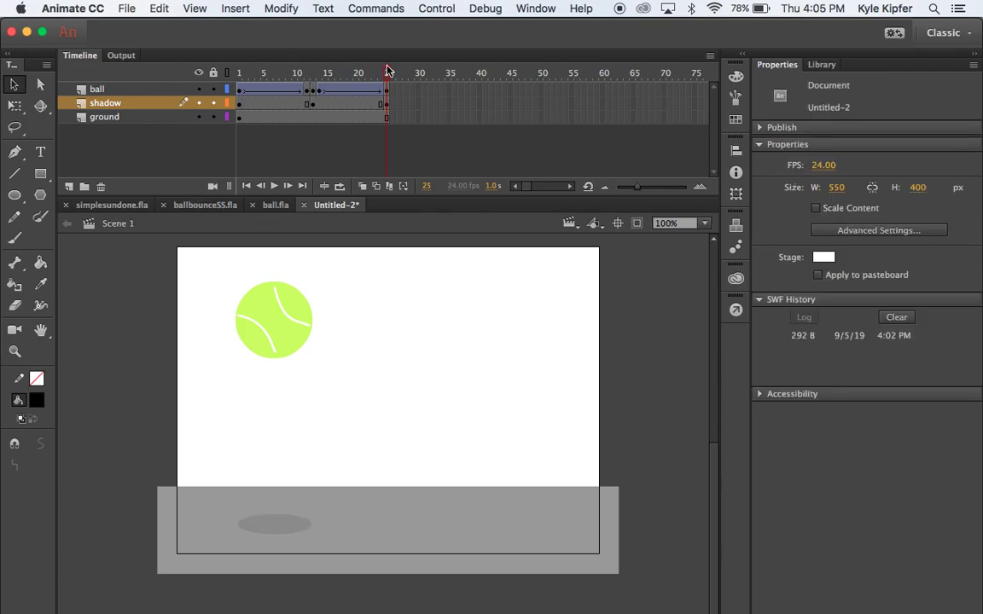
pyautogui.moveTo(388, 77)
pyautogui.mouseDown()
pyautogui.moveTo(237, 72)
pyautogui.moveTo(397, 74)
pyautogui.mouseUp()
# - Create classic tweens on both spans of the shadow layer, between frames 1, 13 and 25, and play back the animation
pyautogui.rightClick(271, 105)
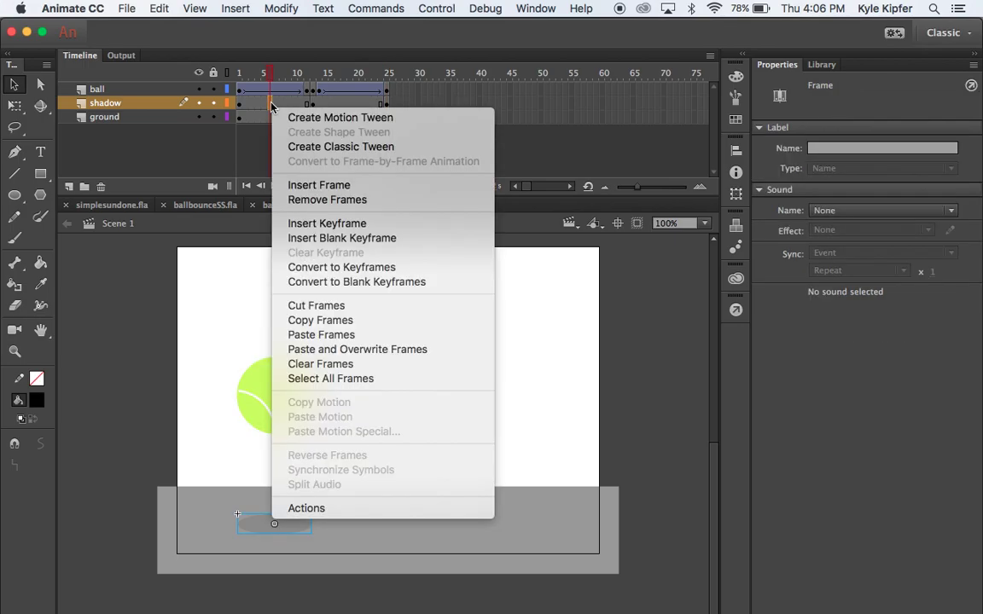
pyautogui.click(285, 147)
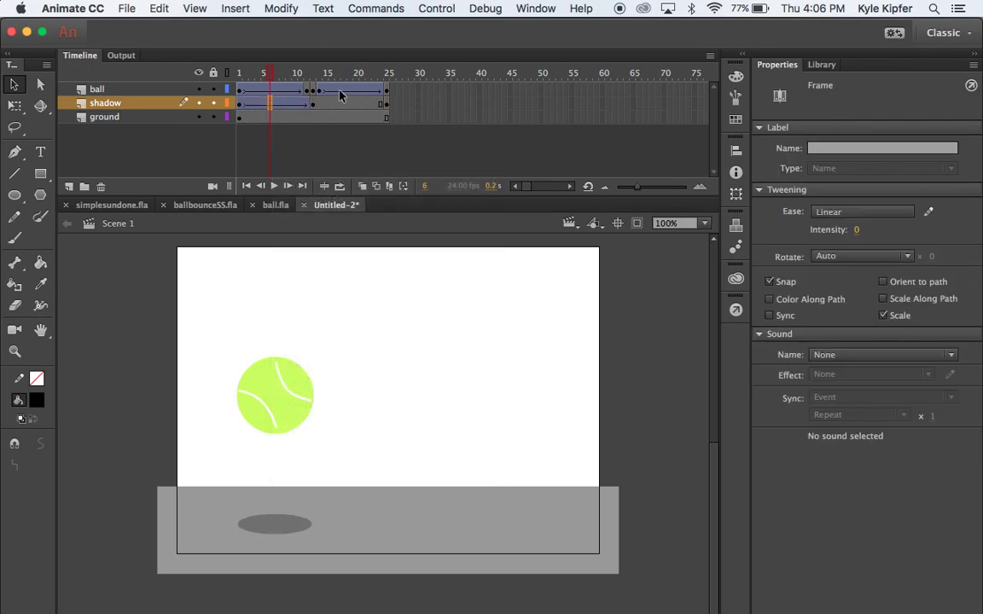
pyautogui.rightClick(344, 103)
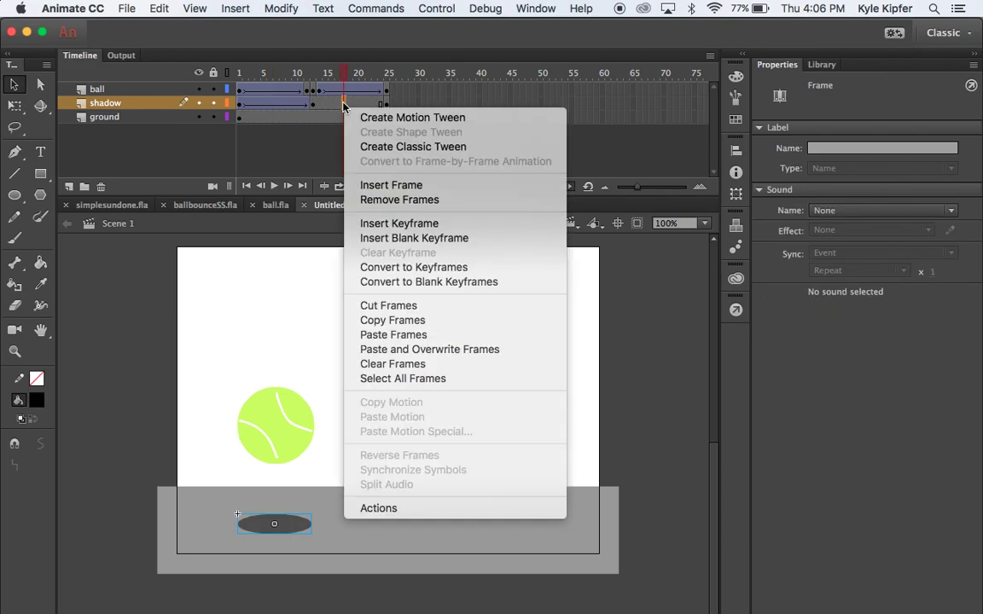
pyautogui.click(373, 148)
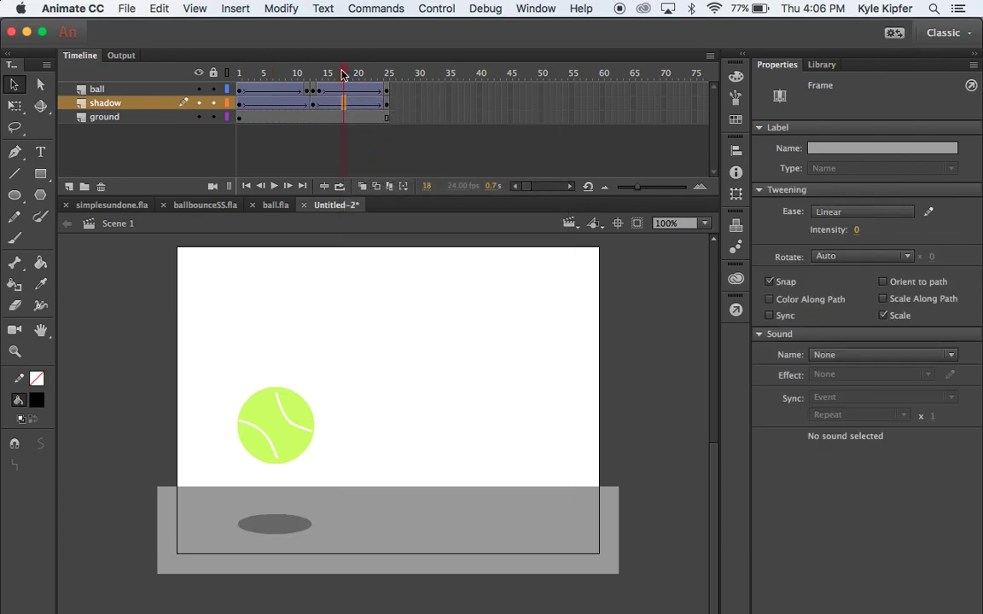
pyautogui.press('Return')
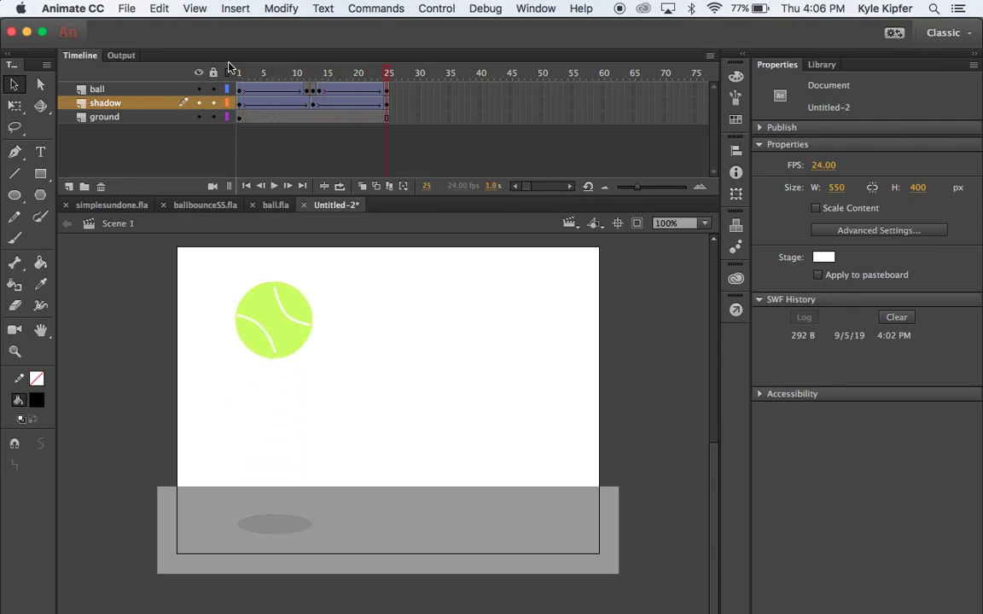
pyautogui.press('Return')
pyautogui.press('Return')
# - Set the ball layer's first tween to rotate clockwise (CW) once and play back the animation
pyautogui.click(269, 90)
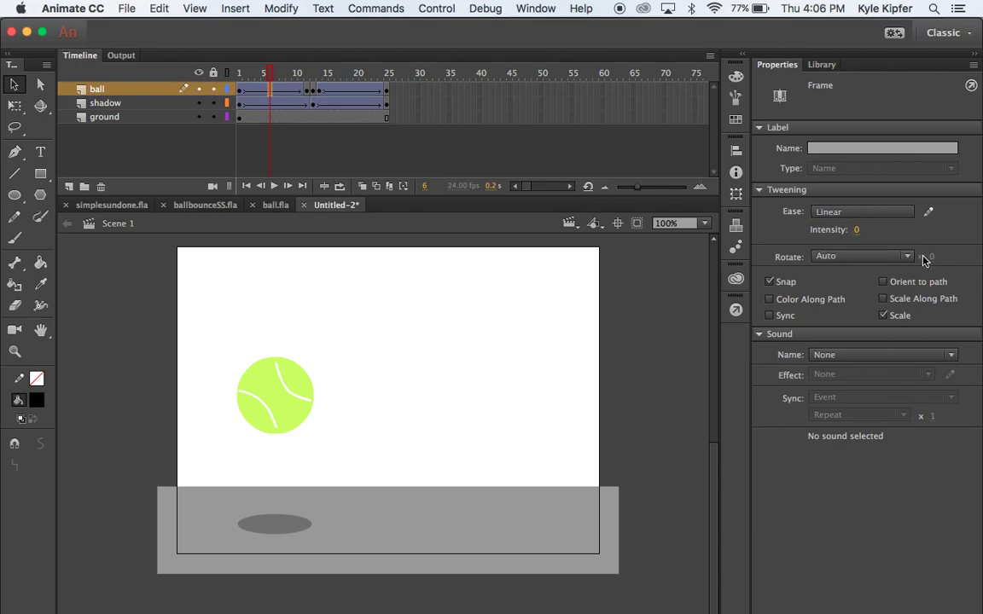
pyautogui.click(896, 257)
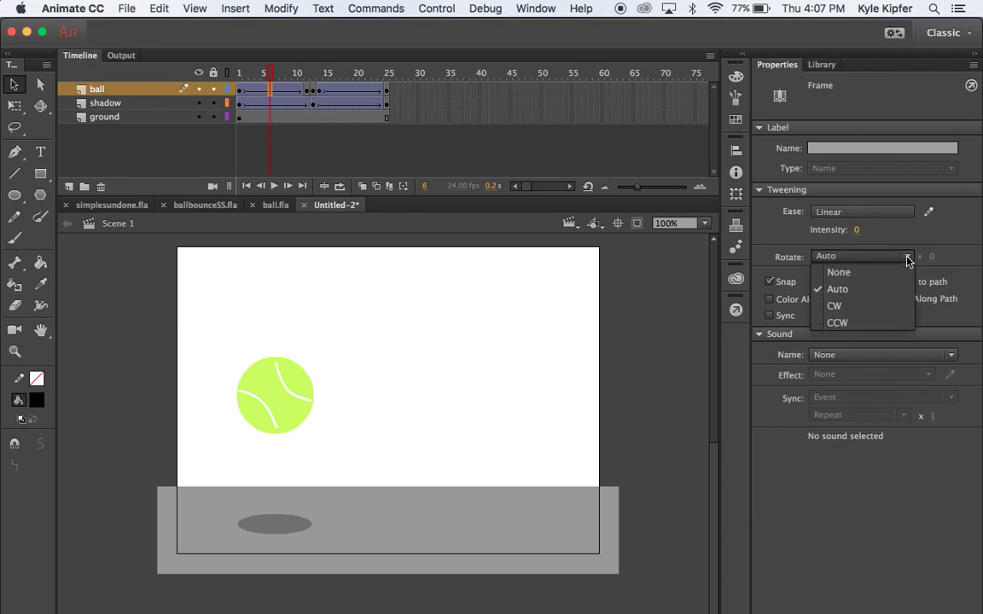
pyautogui.click(857, 307)
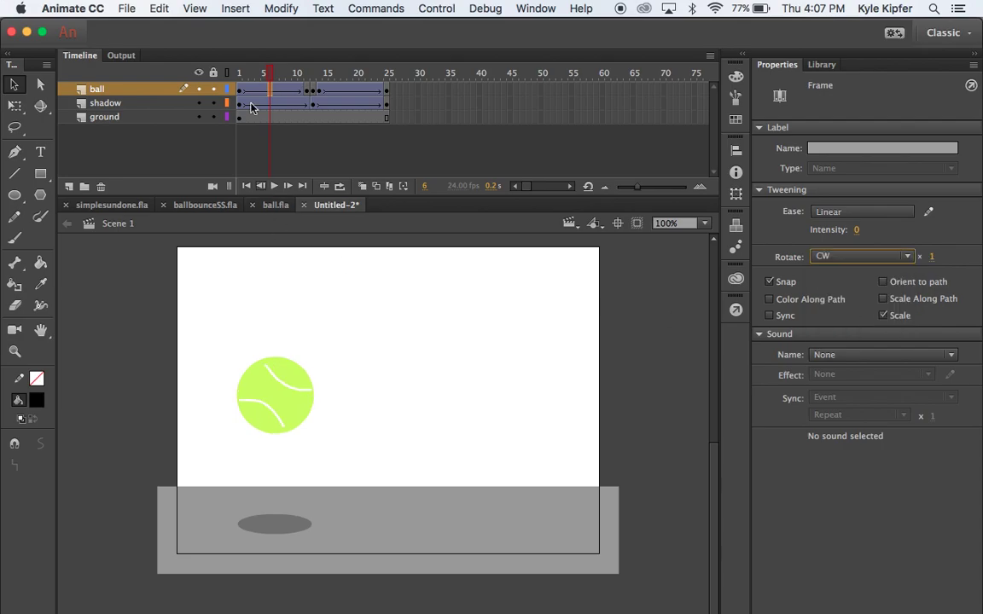
pyautogui.press('Return')
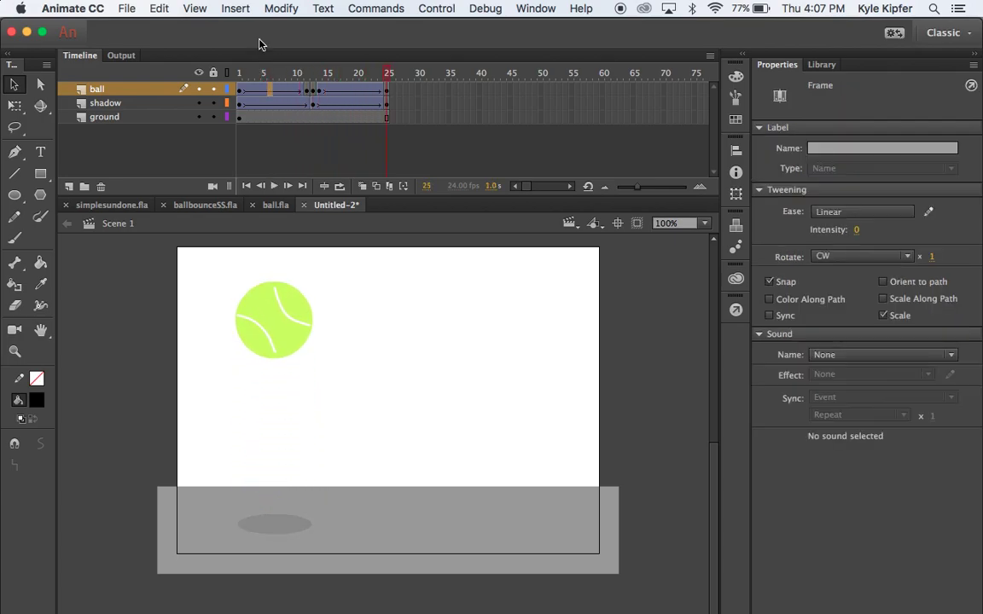
# - Add a new layer directly above the ground layer and name it hills
pyautogui.click(263, 117)
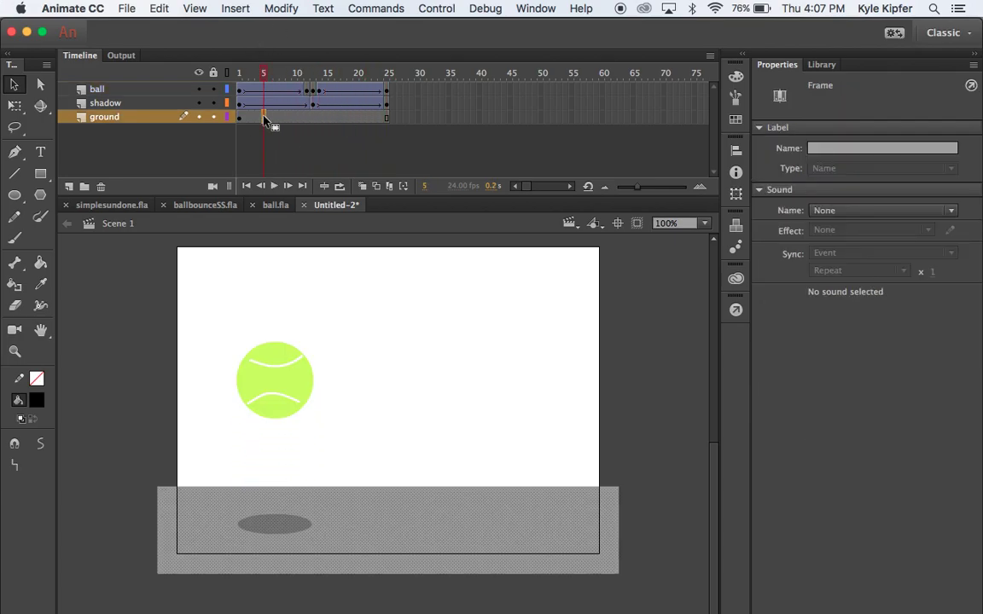
pyautogui.click(239, 121)
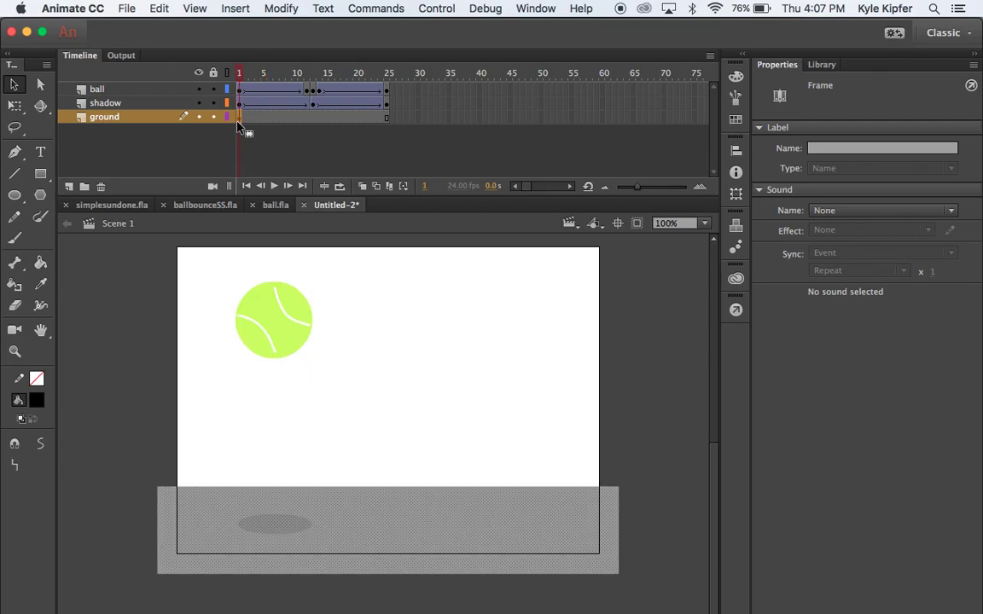
pyautogui.click(112, 317)
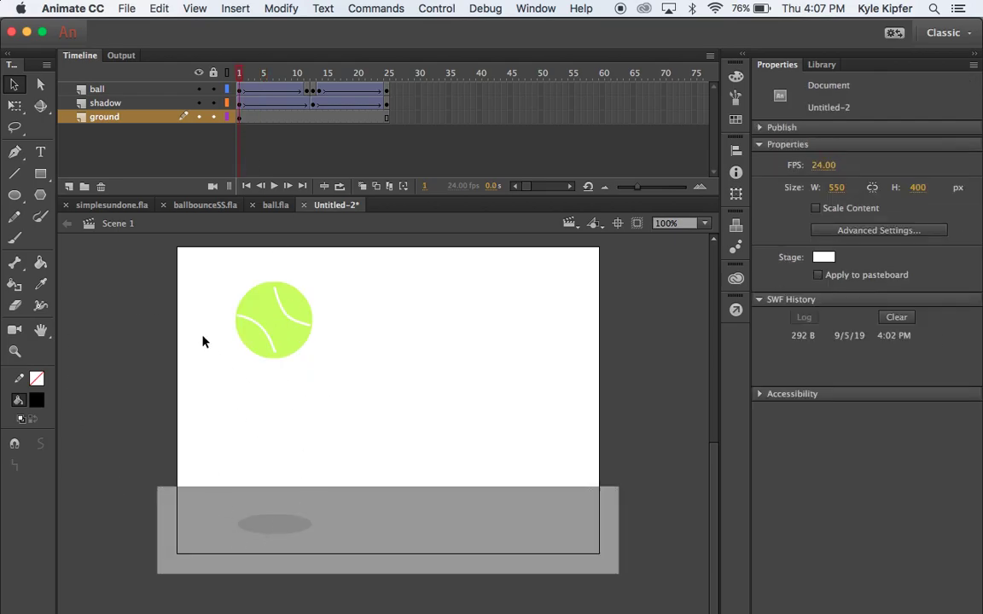
pyautogui.click(69, 186)
pyautogui.doubleClick(113, 117)
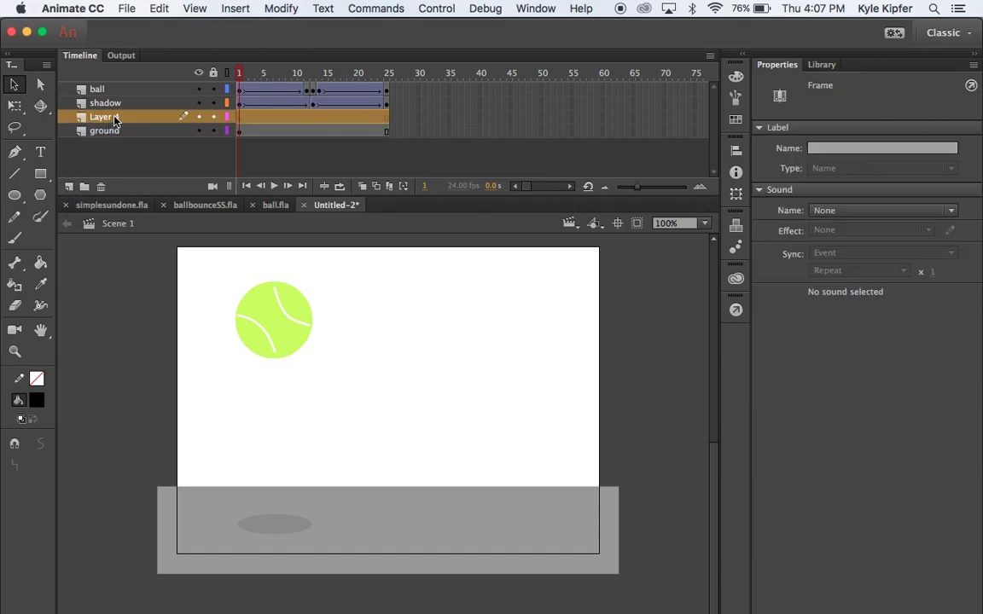
pyautogui.write('hills')
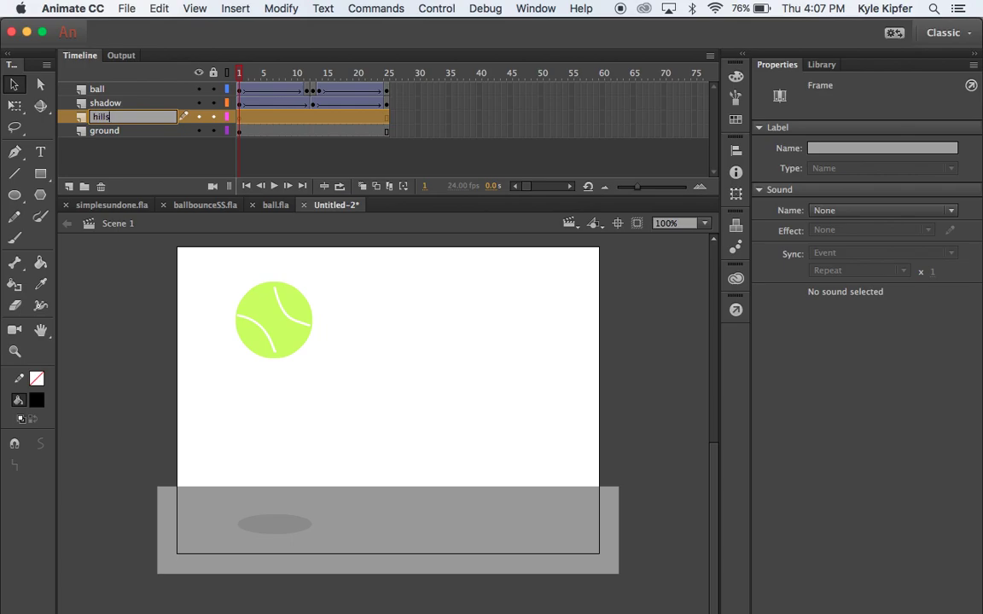
pyautogui.press('Return')
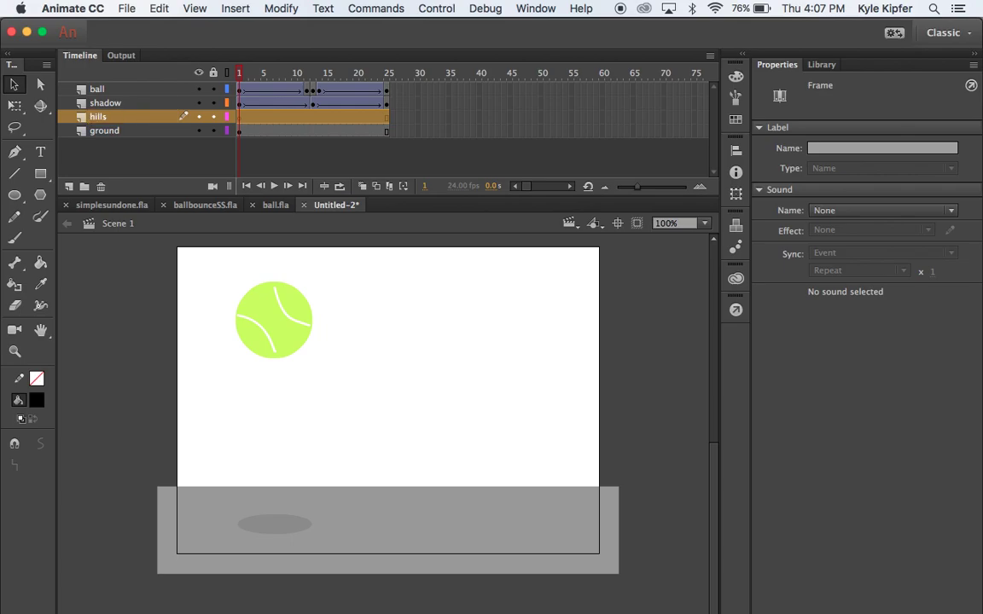
# - Draw three overlapping hill outlines across the stage with the Pencil tool in Smooth mode, using a dark green stroke
pyautogui.click(17, 217)
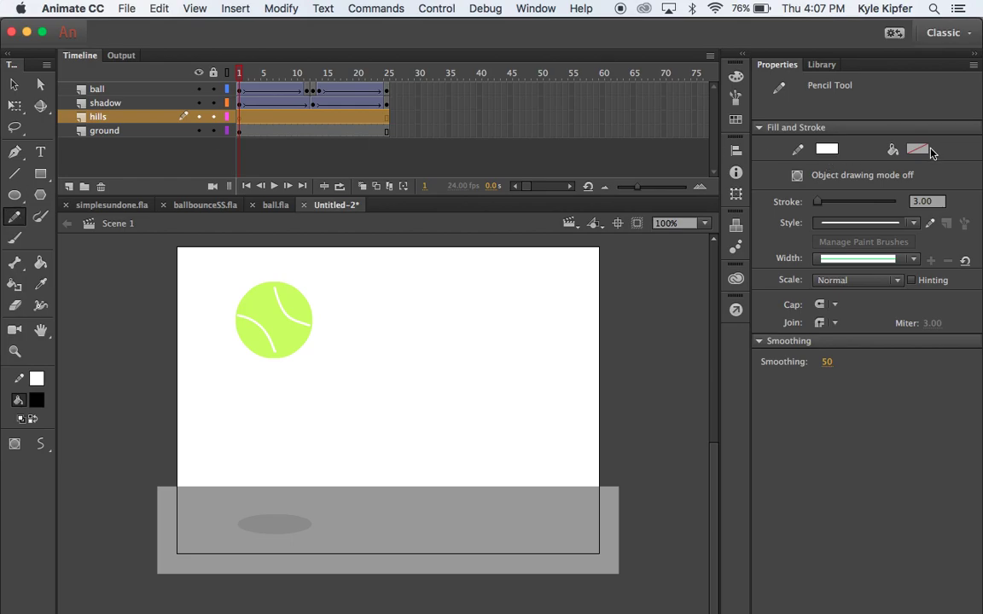
pyautogui.click(826, 149)
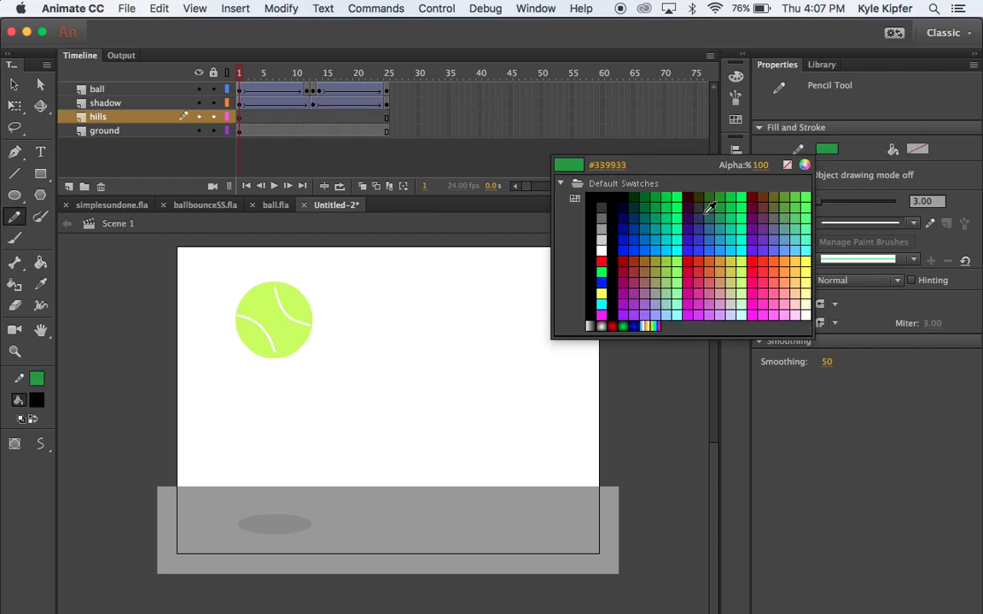
pyautogui.click(644, 208)
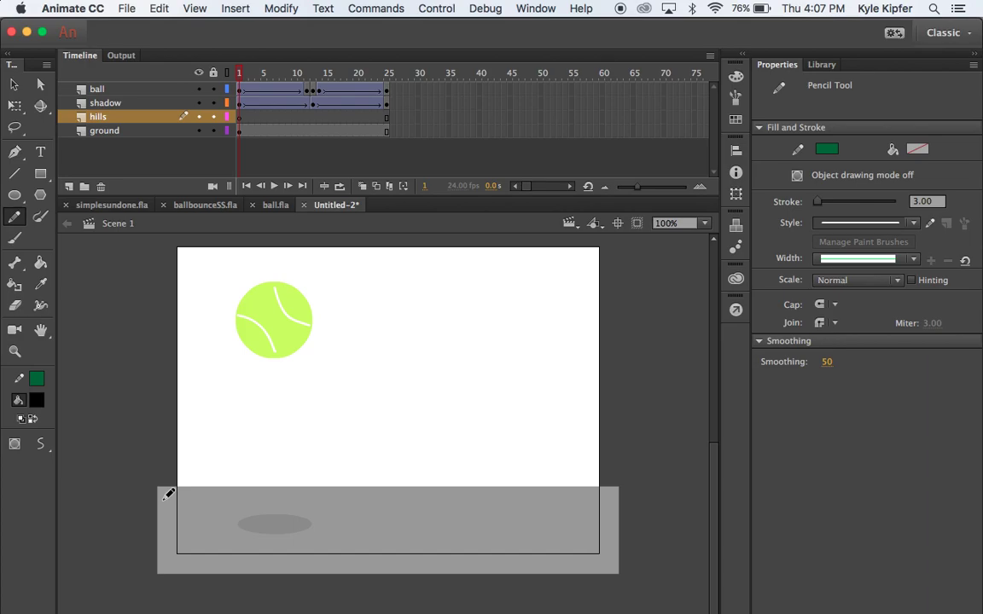
pyautogui.moveTo(163, 499)
pyautogui.mouseDown()
pyautogui.moveTo(163, 397)
pyautogui.moveTo(410, 434)
pyautogui.moveTo(604, 440)
pyautogui.moveTo(613, 565)
pyautogui.moveTo(258, 578)
pyautogui.moveTo(168, 564)
pyautogui.moveTo(170, 491)
pyautogui.mouseUp()
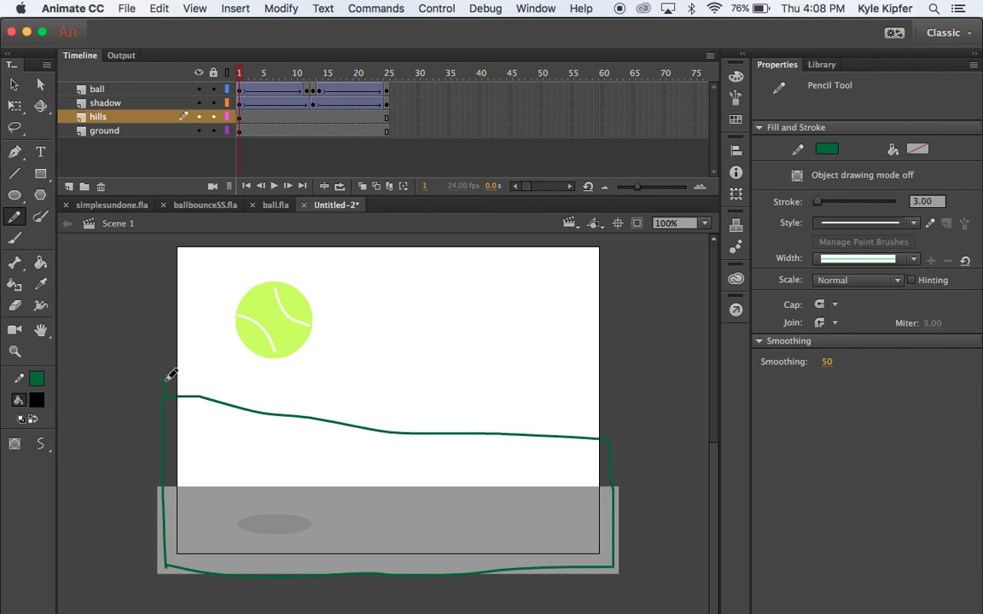
pyautogui.moveTo(169, 378)
pyautogui.mouseDown()
pyautogui.moveTo(381, 373)
pyautogui.moveTo(595, 346)
pyautogui.moveTo(610, 354)
pyautogui.moveTo(609, 434)
pyautogui.mouseUp()
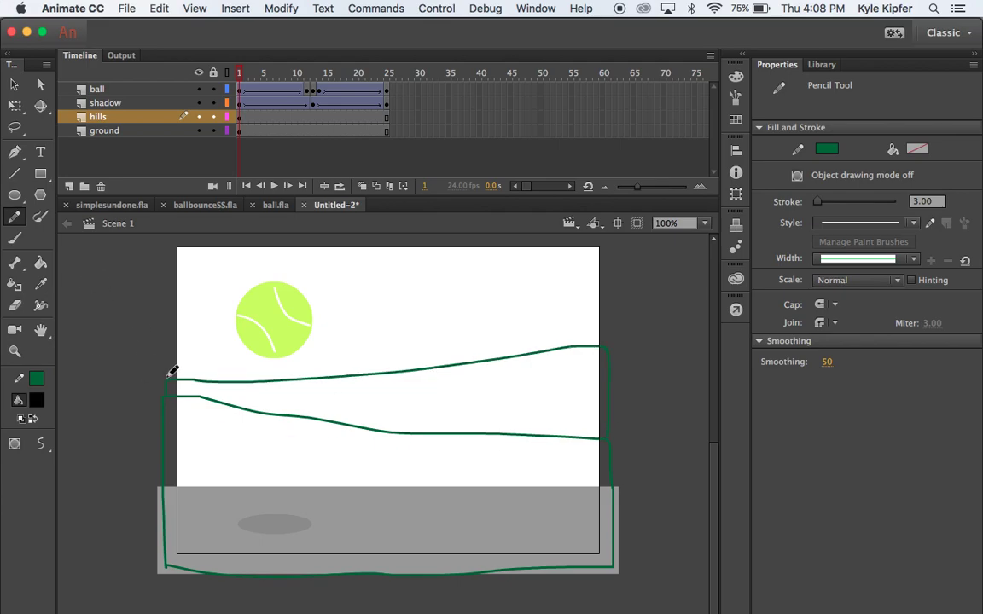
pyautogui.moveTo(170, 379)
pyautogui.mouseDown()
pyautogui.moveTo(169, 344)
pyautogui.moveTo(226, 359)
pyautogui.moveTo(558, 346)
pyautogui.mouseUp()
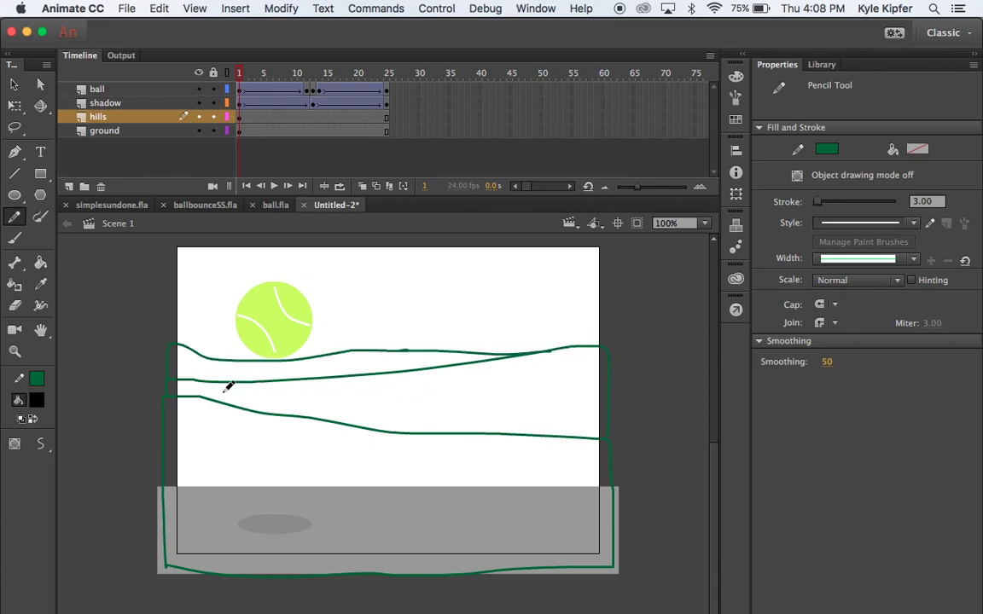
pyautogui.click(43, 445)
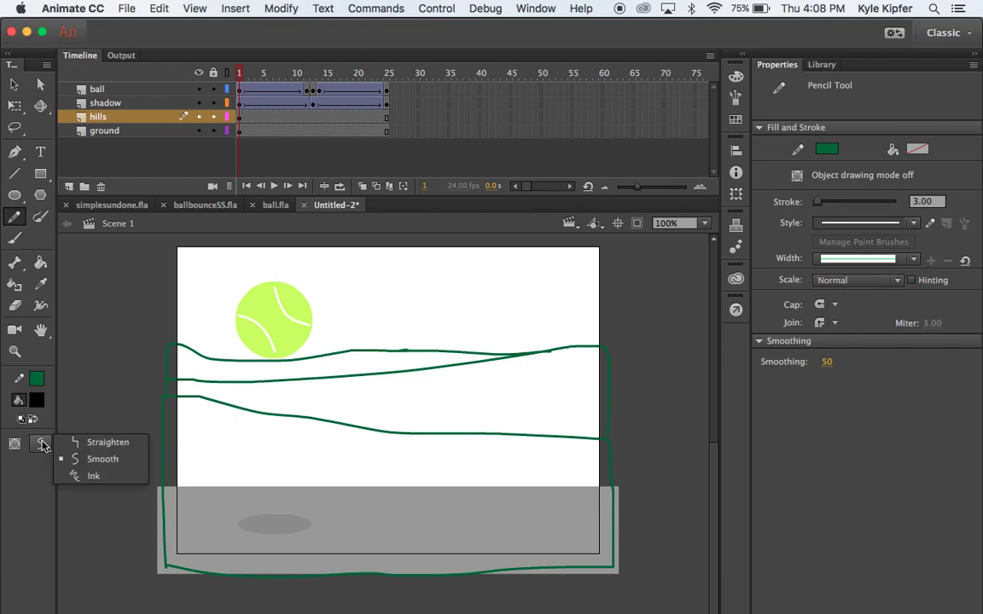
pyautogui.click(82, 462)
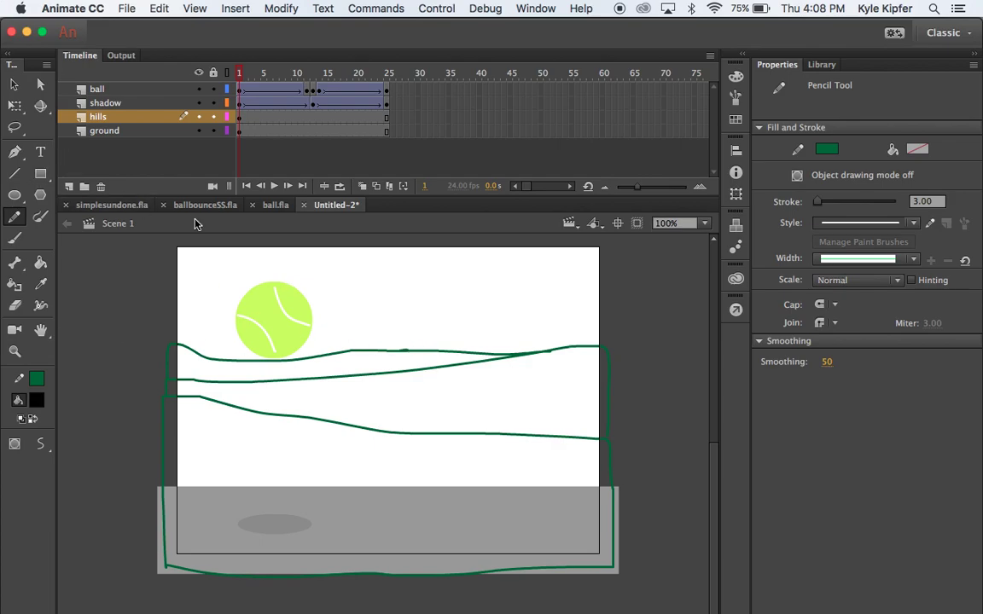
# - Clean up the small stray bump in the middle of the farthest hill's outline
pyautogui.click(13, 85)
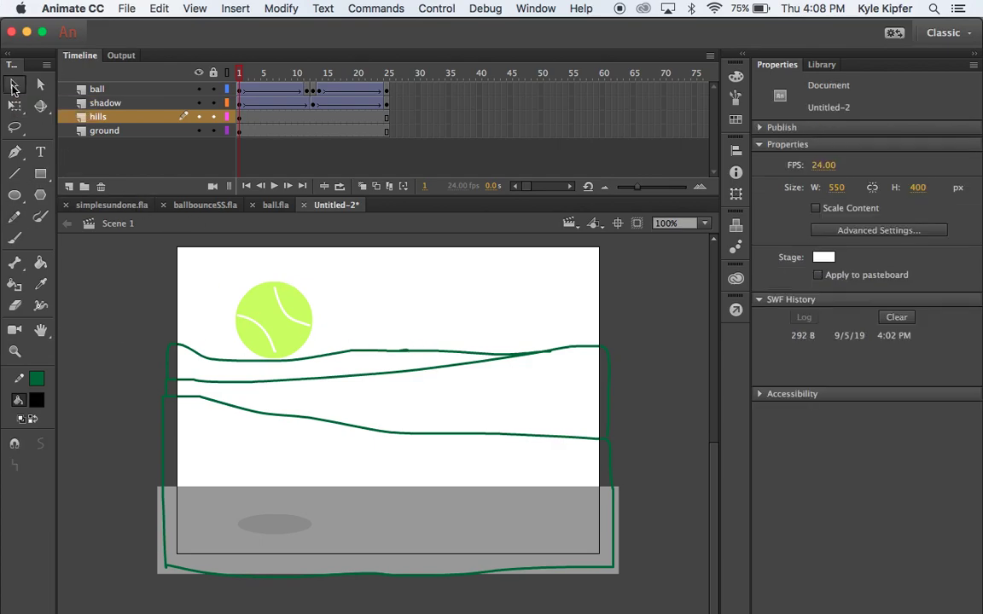
pyautogui.moveTo(404, 352)
pyautogui.mouseDown()
pyautogui.moveTo(391, 371)
pyautogui.moveTo(409, 368)
pyautogui.moveTo(405, 359)
pyautogui.mouseUp()
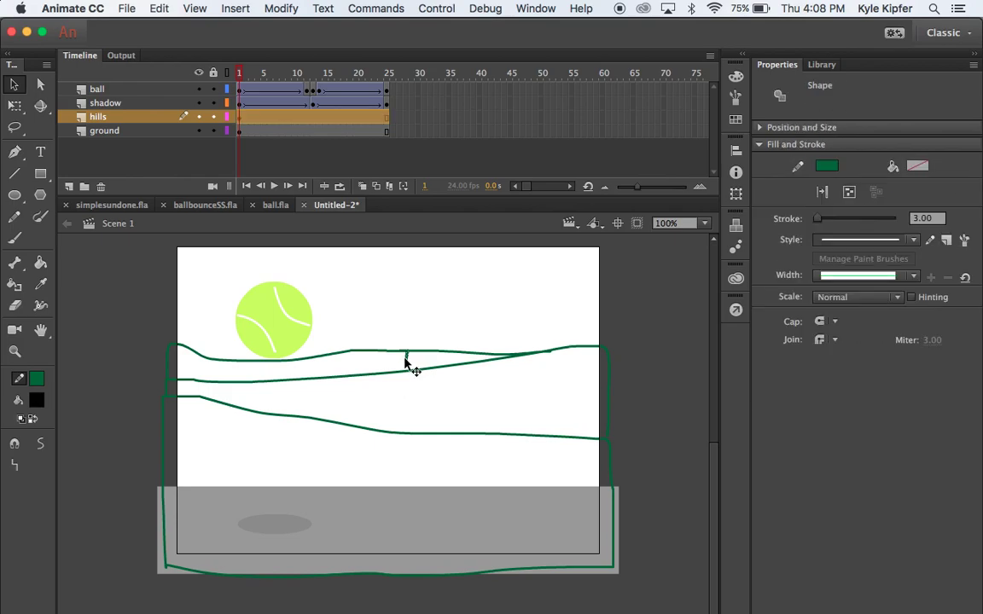
pyautogui.click(406, 364)
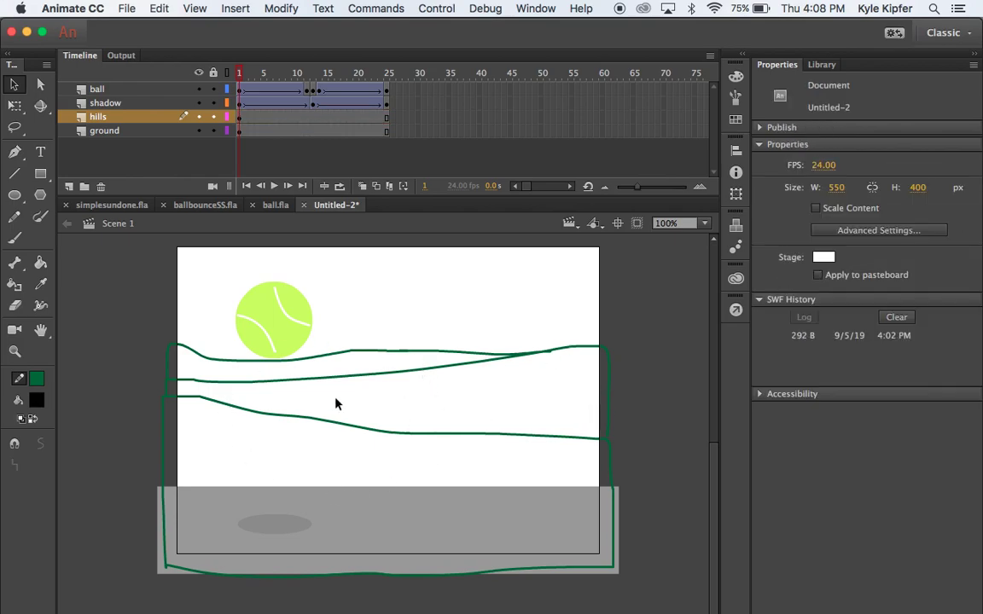
# - Fill the front hill with green #669966 using the Paint Bucket tool
pyautogui.click(41, 265)
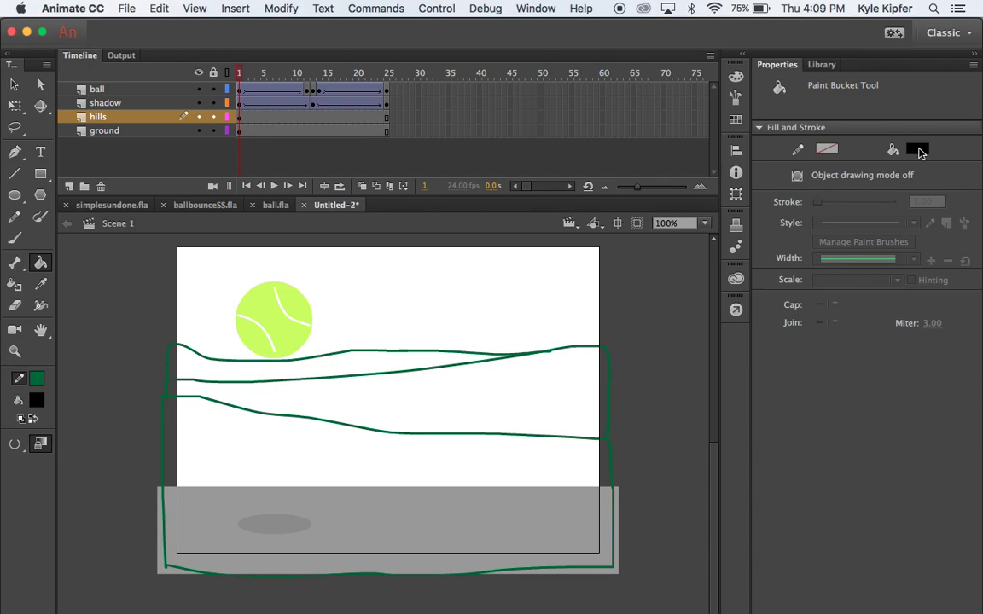
pyautogui.click(918, 150)
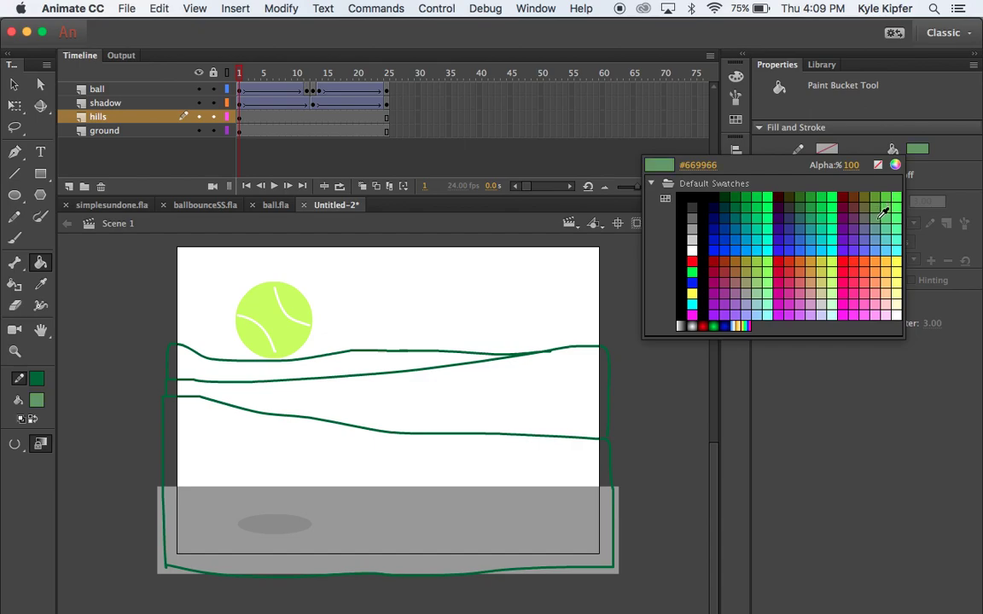
pyautogui.click(882, 212)
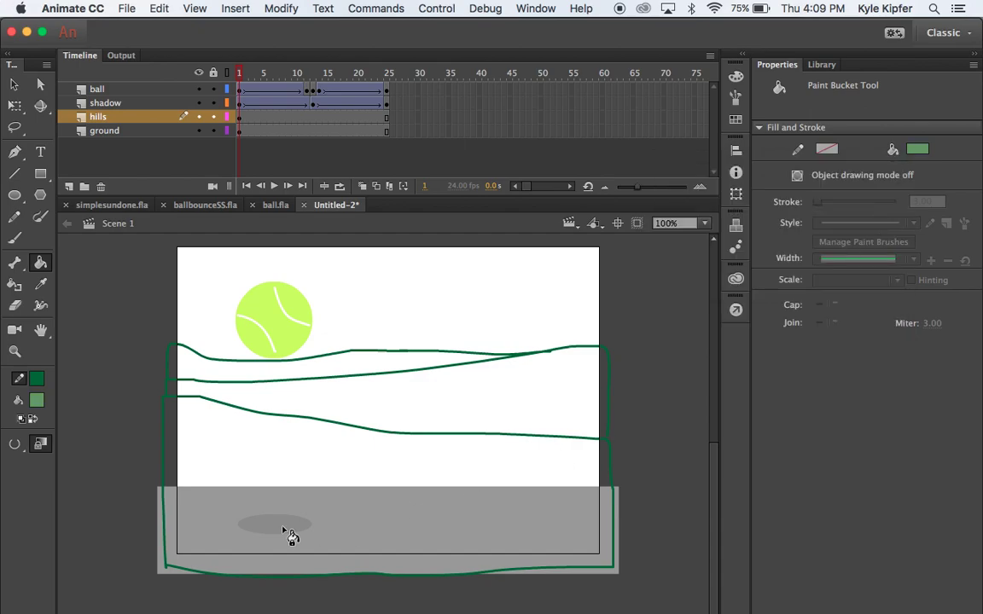
pyautogui.click(333, 461)
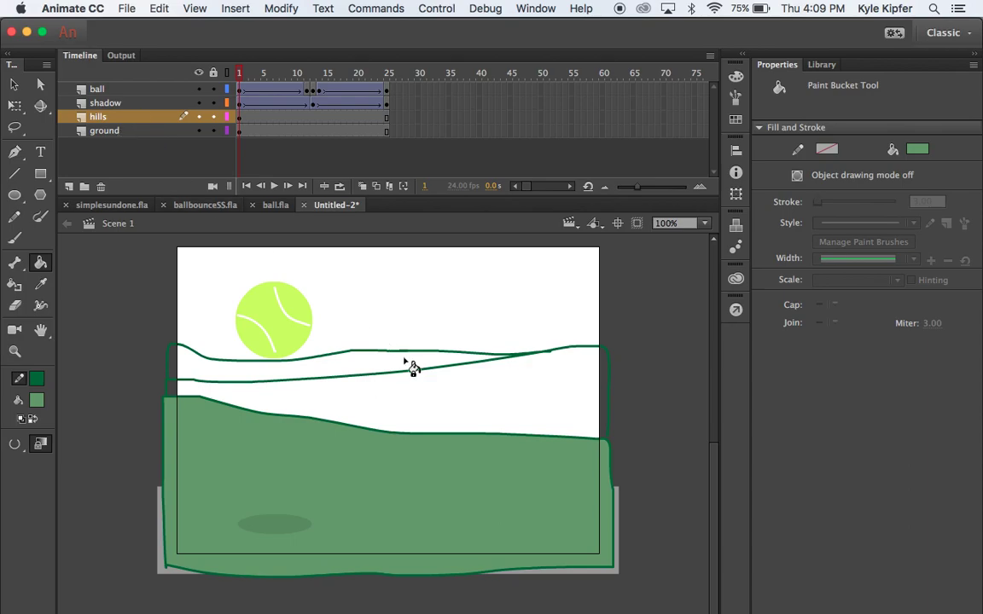
# - Fill the middle hill with the darker green #336633
pyautogui.click(925, 152)
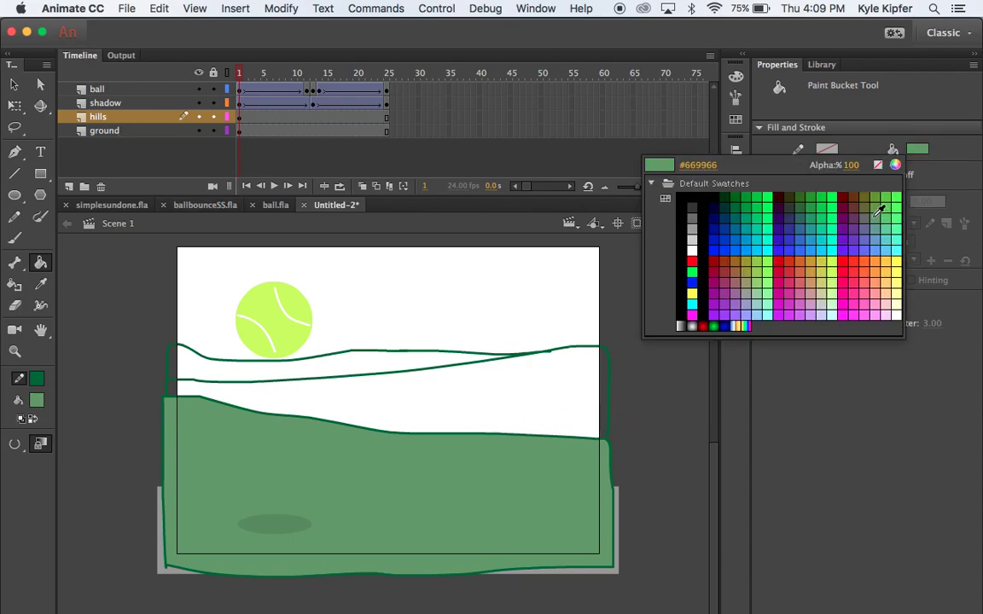
pyautogui.click(808, 201)
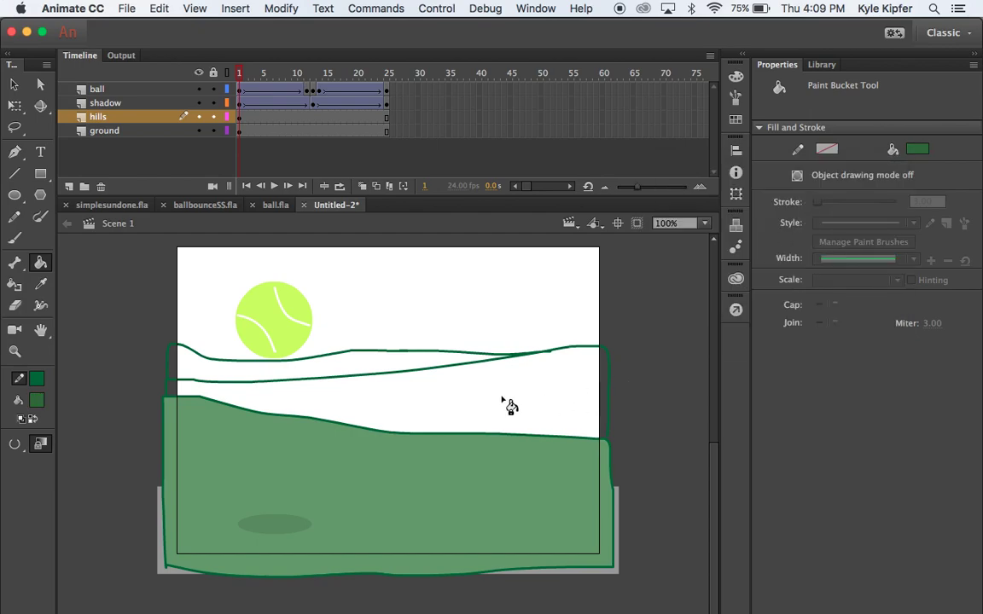
pyautogui.click(450, 369)
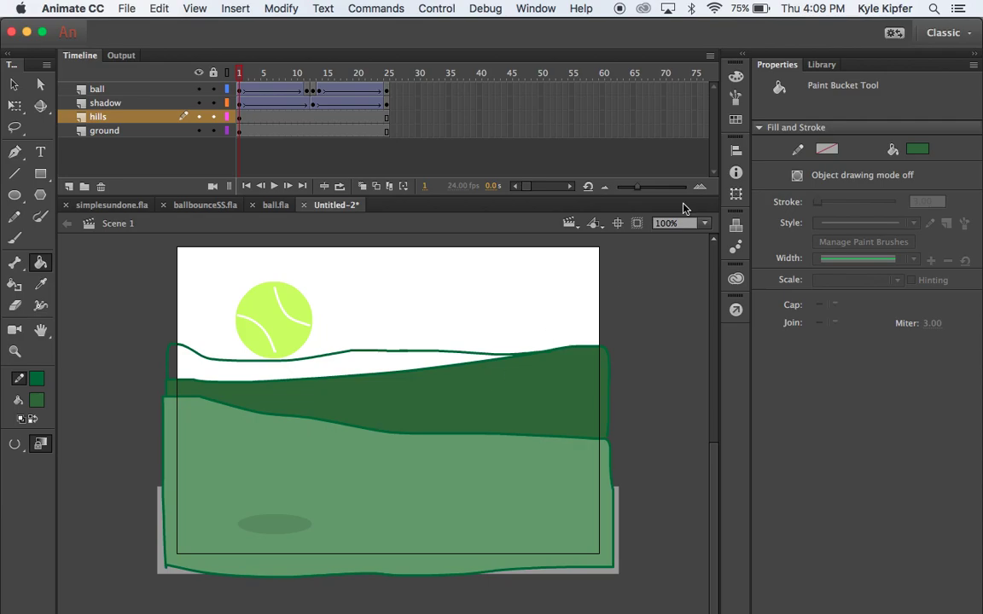
# - Fill the farthest hill with the darkest green, #003300, using the Paint Bucket tool
pyautogui.click(917, 150)
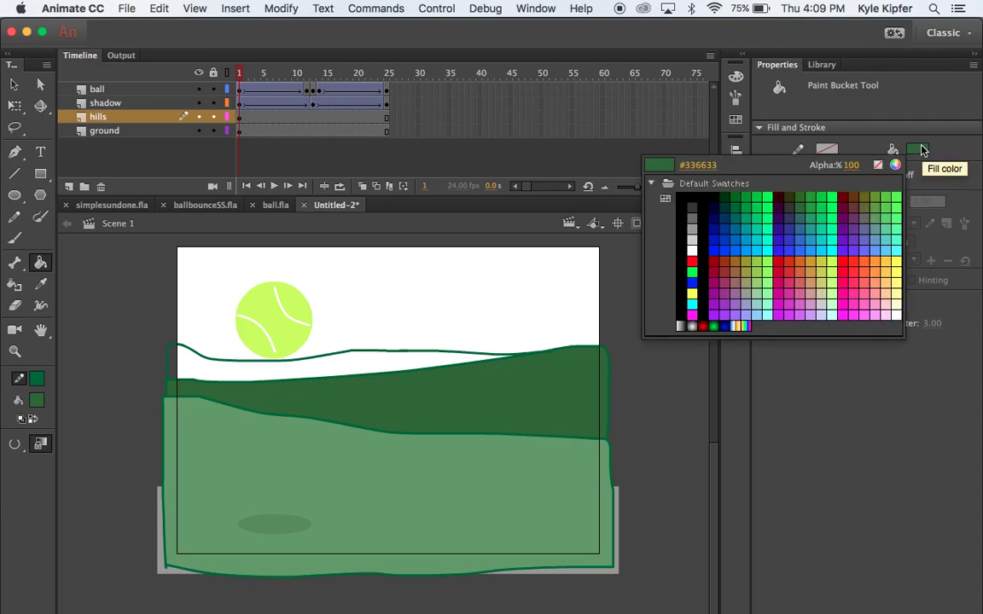
pyautogui.click(724, 198)
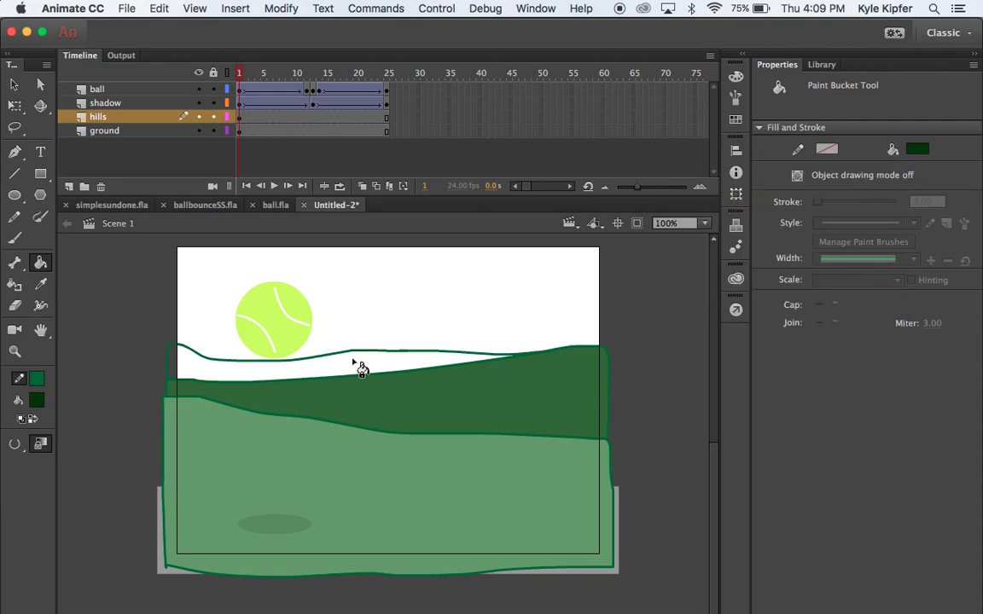
pyautogui.click(358, 366)
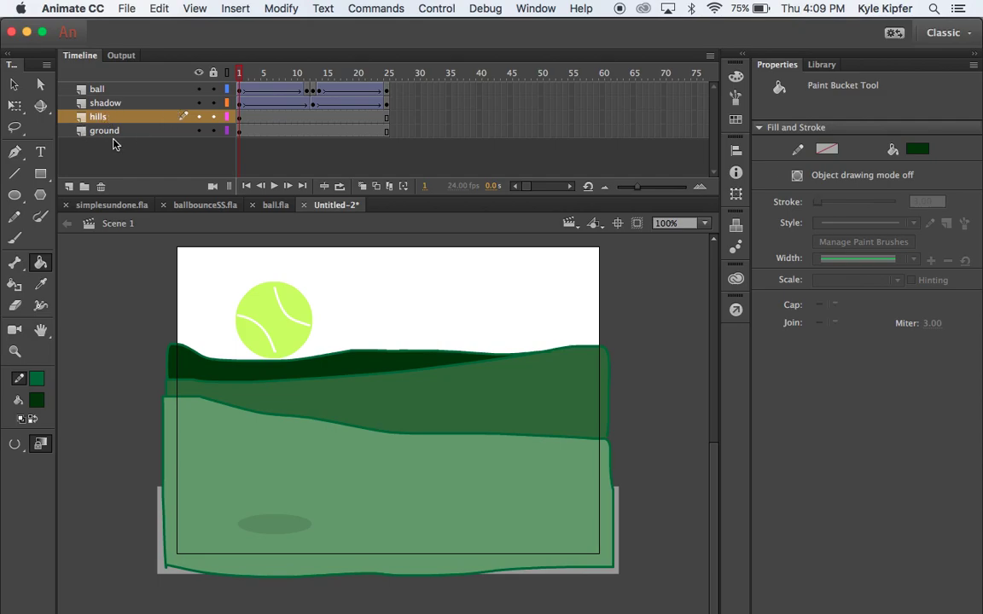
# - Move the hills layer beneath the ground layer and deselect the artwork
pyautogui.moveTo(112, 119); pyautogui.dragTo(111, 147)
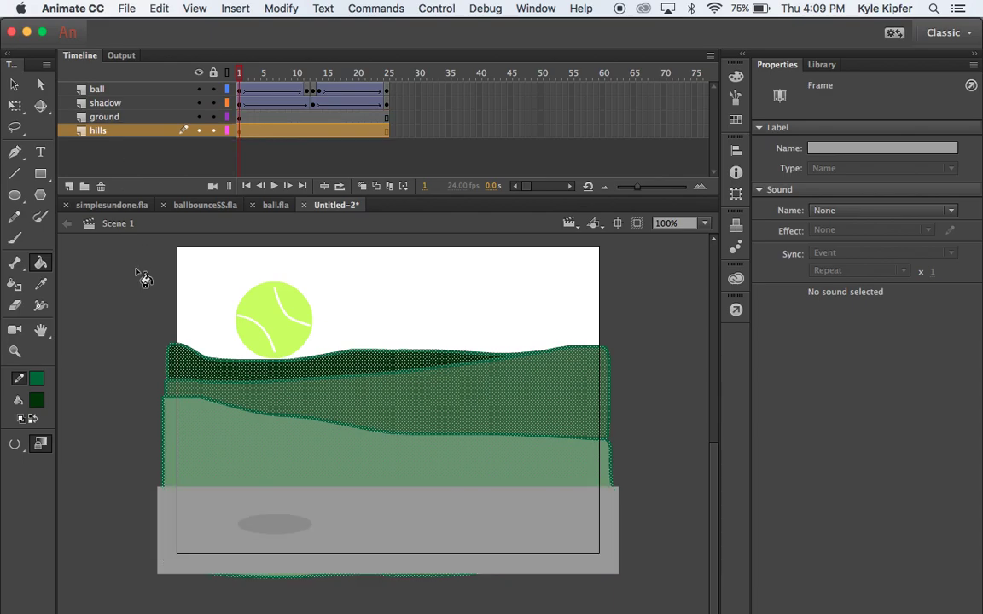
pyautogui.click(16, 85)
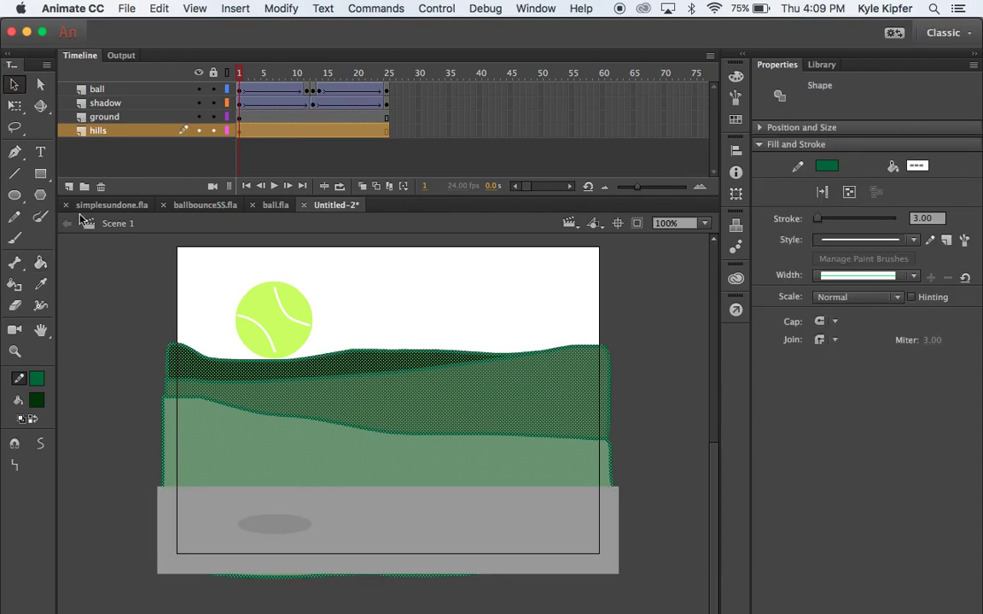
pyautogui.click(94, 299)
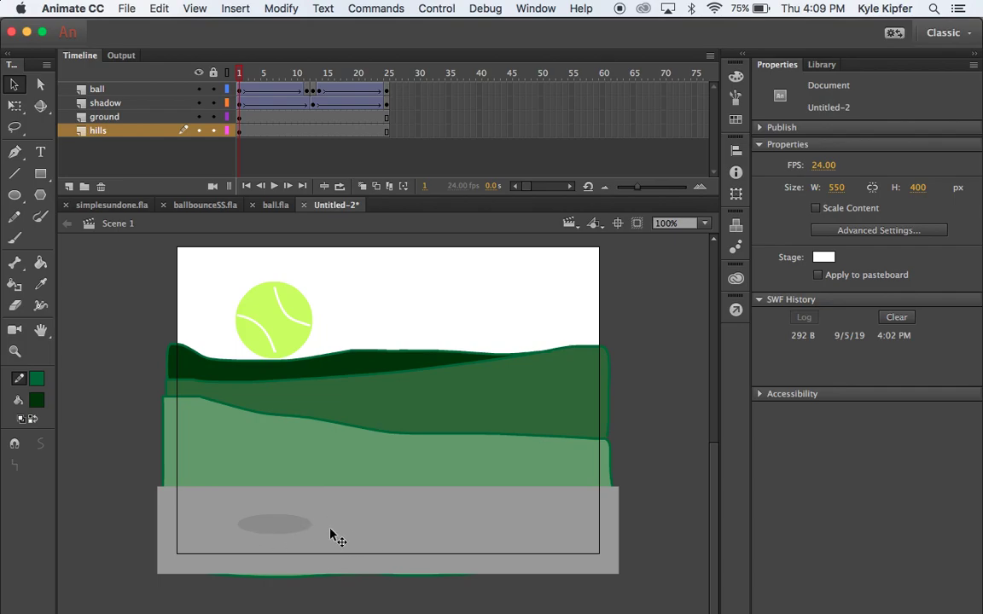
# - Play back the animation and change the stage background to light blue
pyautogui.press('Return')
pyautogui.press('Return')
pyautogui.press('Return')
pyautogui.press('Return')
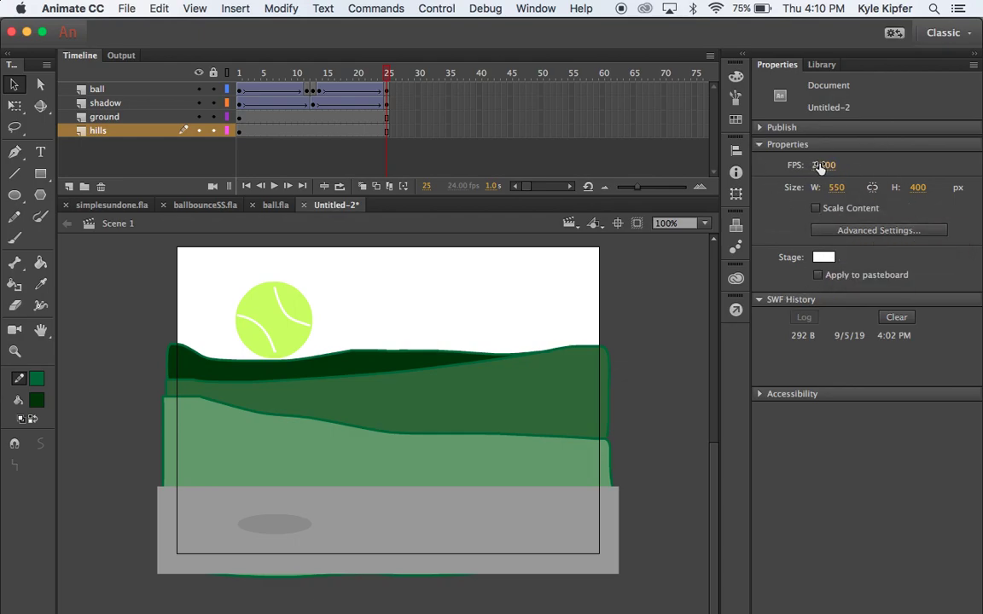
pyautogui.click(824, 257)
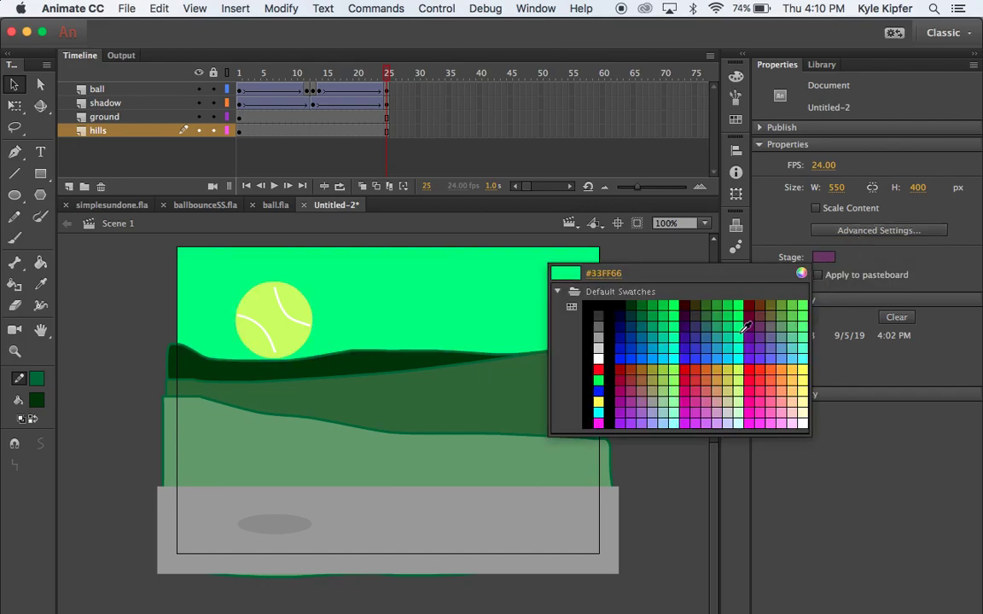
pyautogui.click(667, 419)
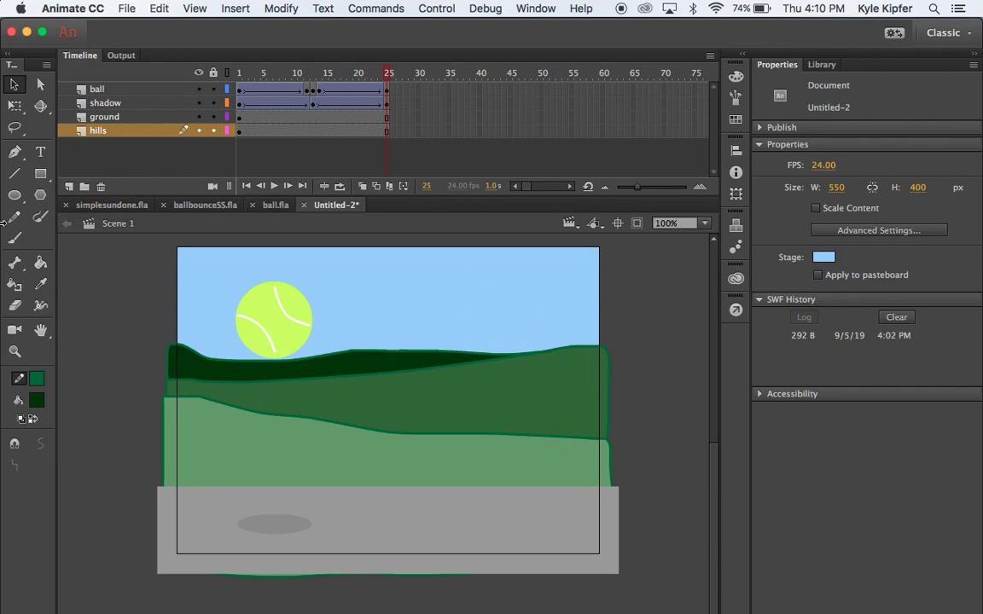
# - Add a new layer named "sun" and place it beneath the hills layer
pyautogui.click(68, 187)
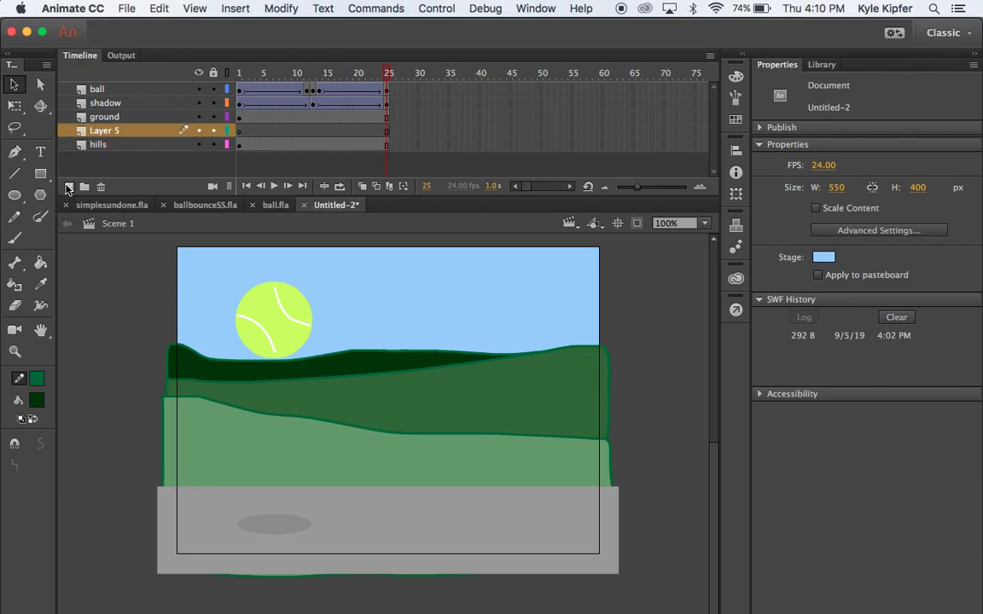
pyautogui.doubleClick(106, 130)
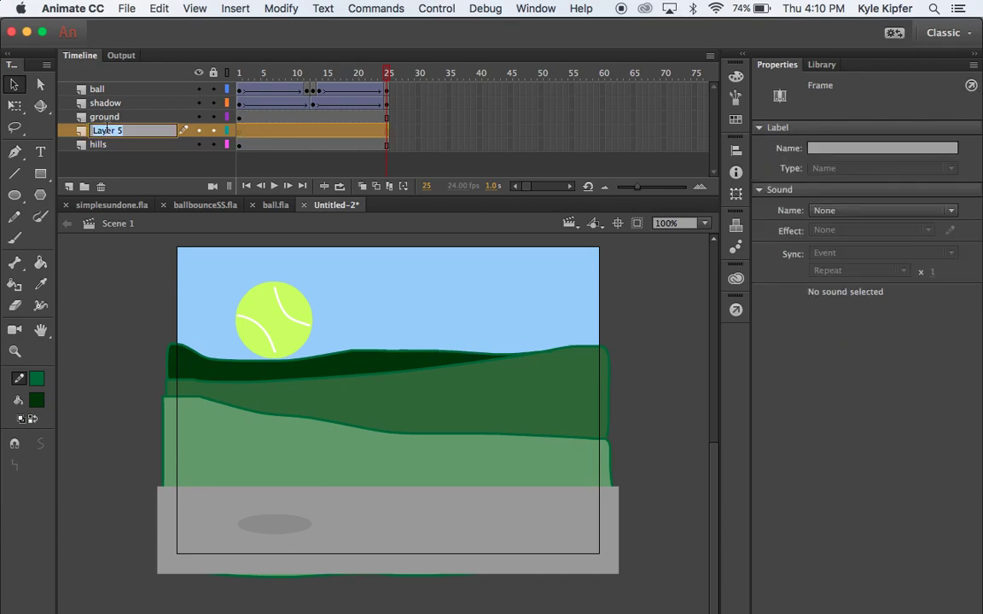
pyautogui.write('sun')
pyautogui.press('Return')
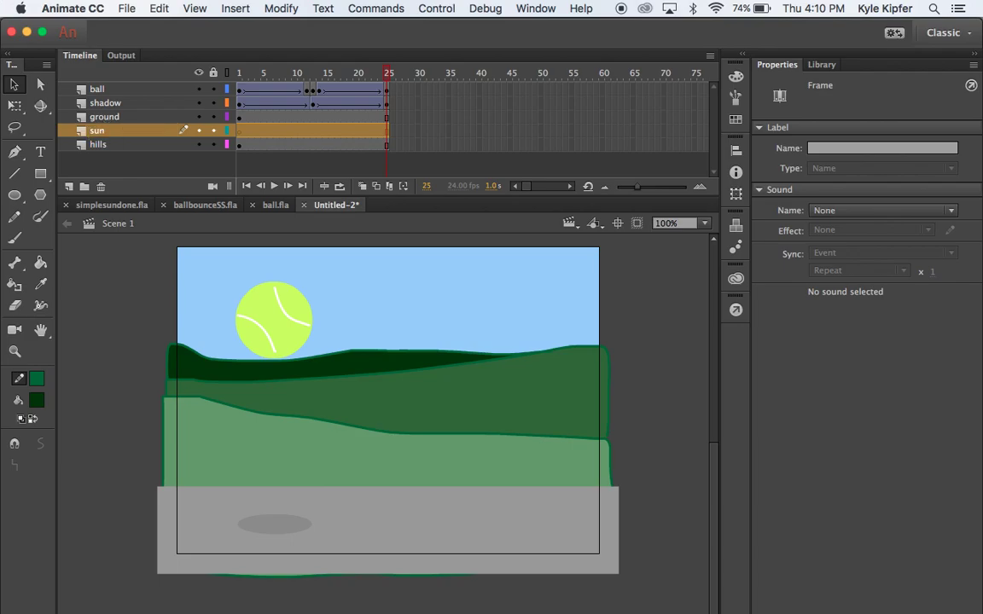
pyautogui.moveTo(110, 131); pyautogui.dragTo(110, 154)
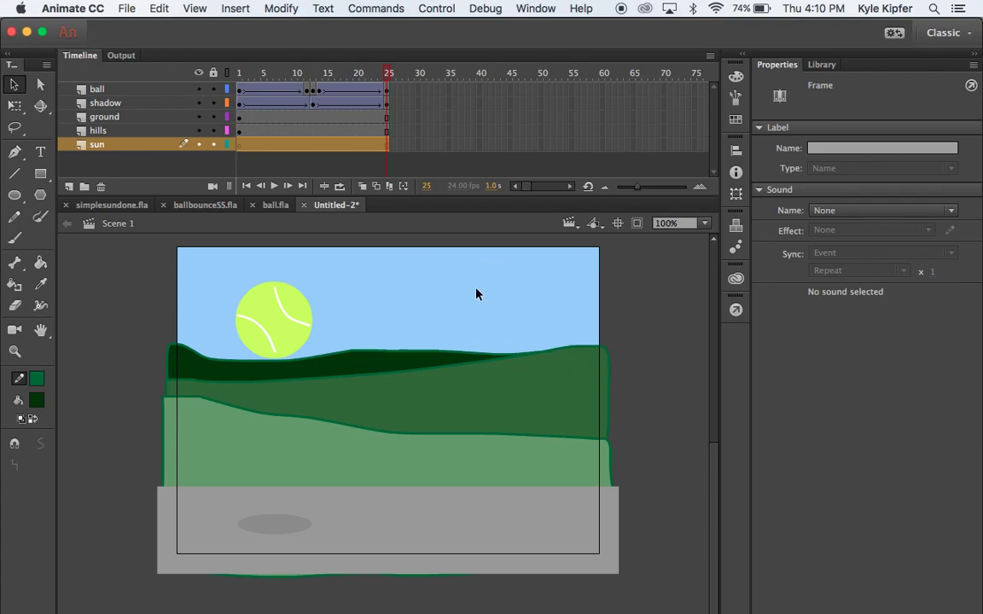
# - Draw a small sun circle above the hills with a #FFCC66 stroke and #FFFF66 fill, and go to frame 1 of the sun layer
pyautogui.click(14, 196)
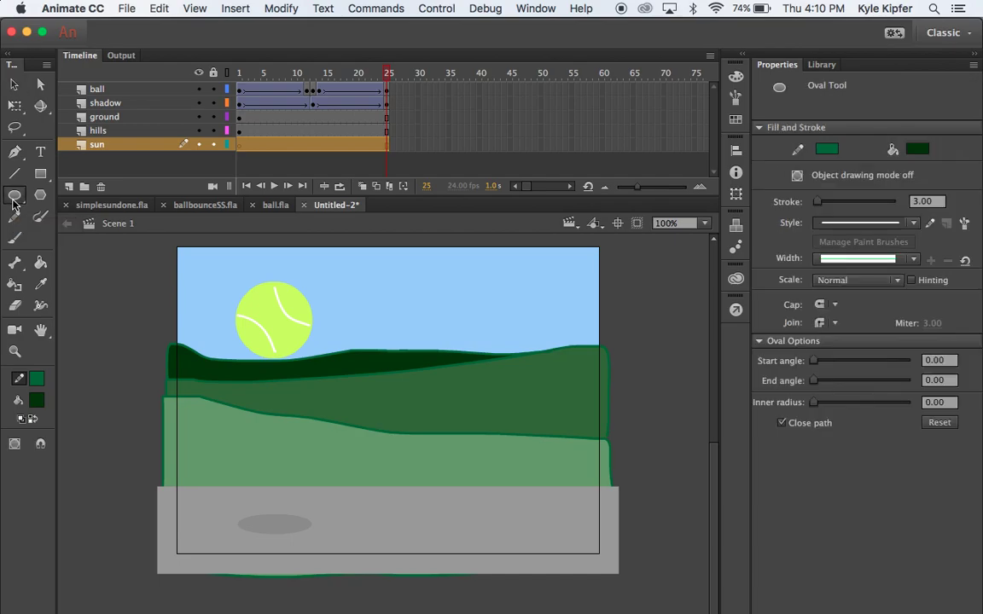
pyautogui.click(827, 151)
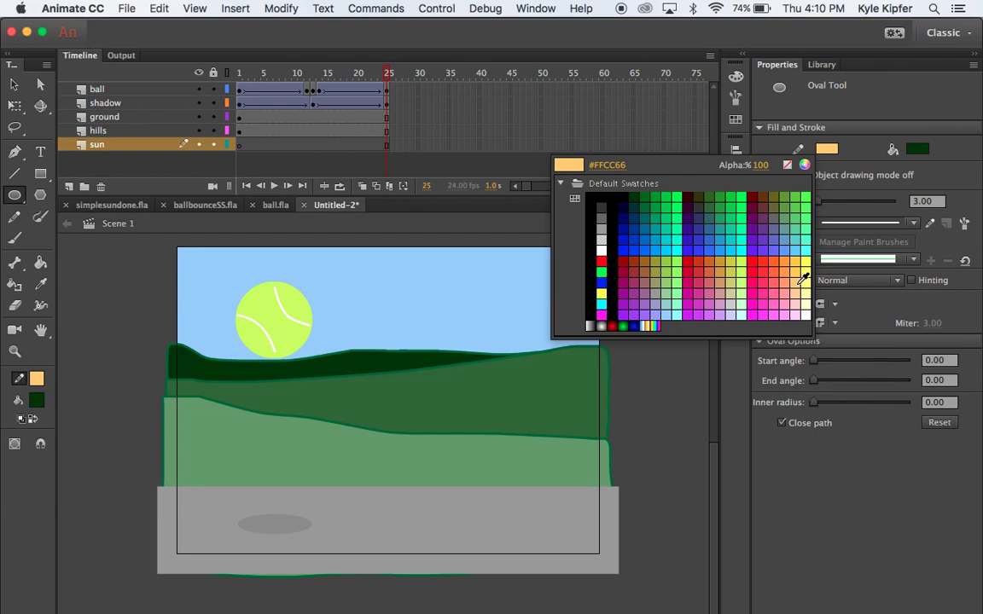
pyautogui.click(802, 279)
pyautogui.click(919, 150)
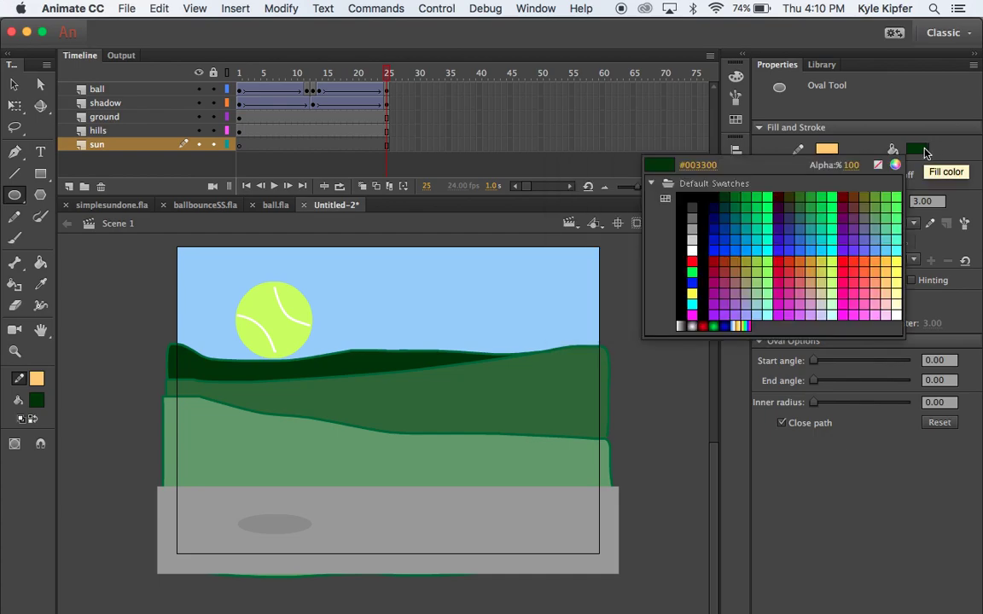
pyautogui.click(900, 279)
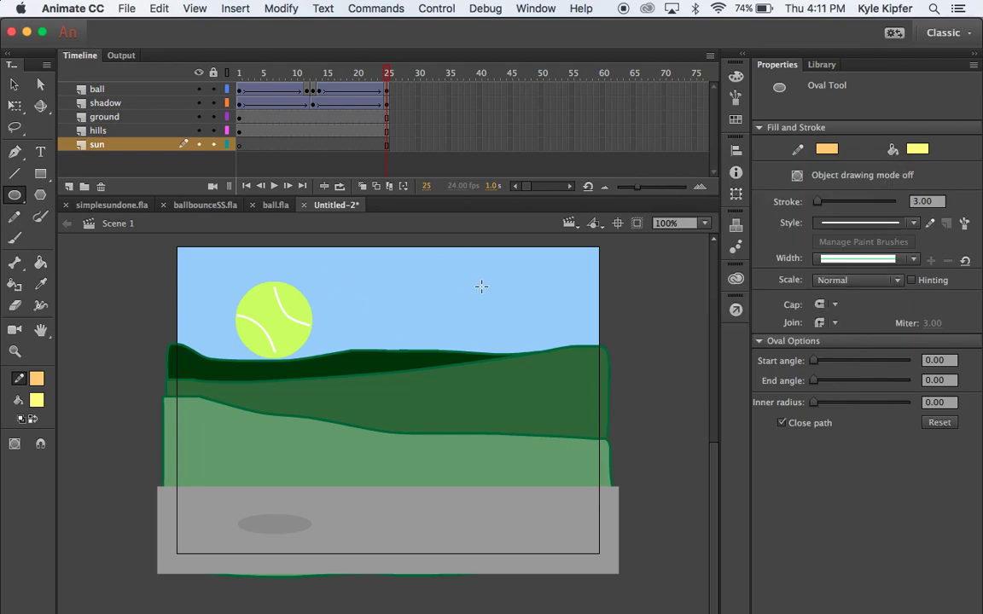
pyautogui.moveTo(475, 285); pyautogui.dragTo(507, 317)
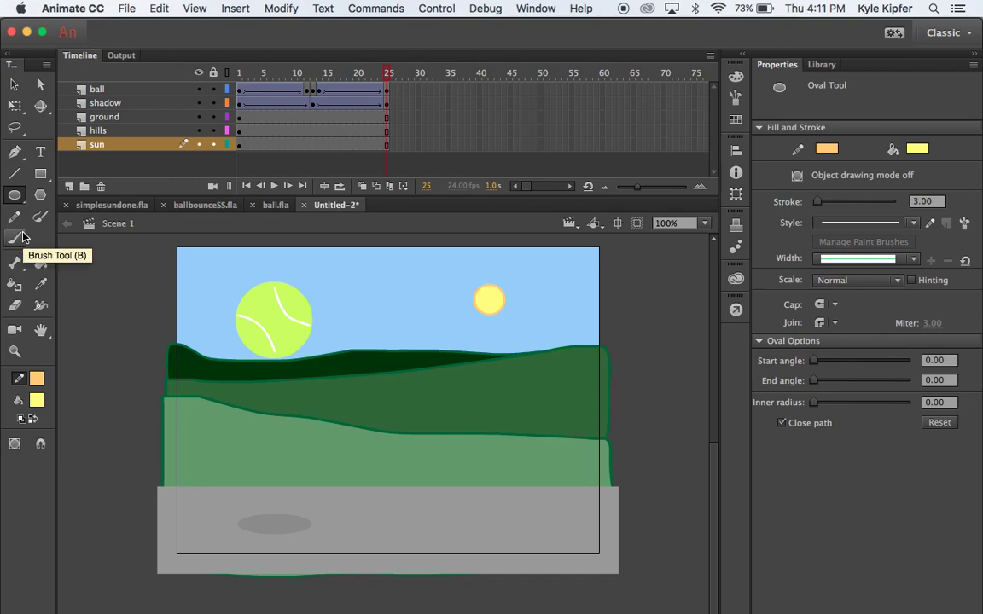
pyautogui.click(239, 145)
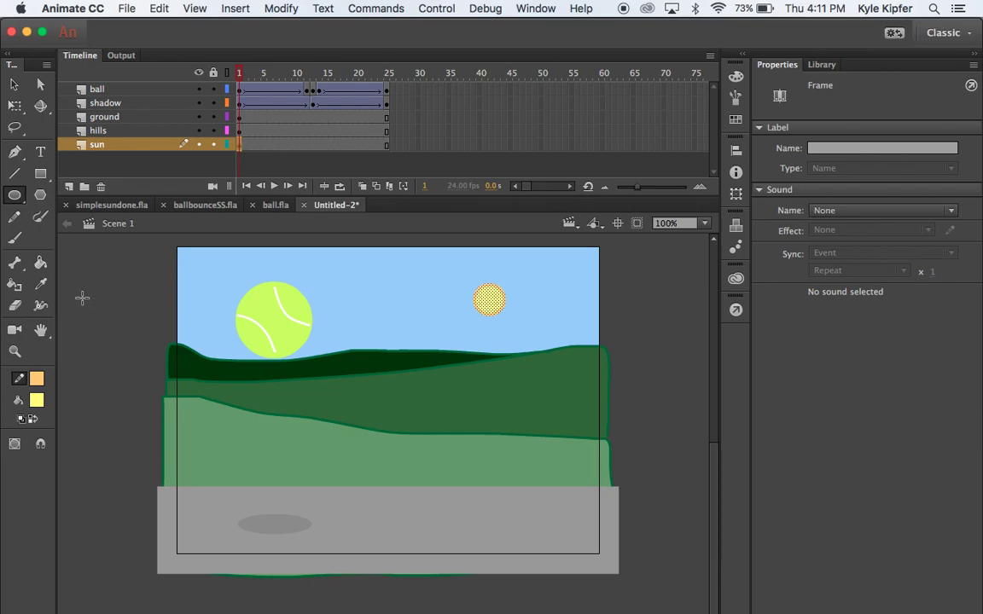
pyautogui.click(15, 239)
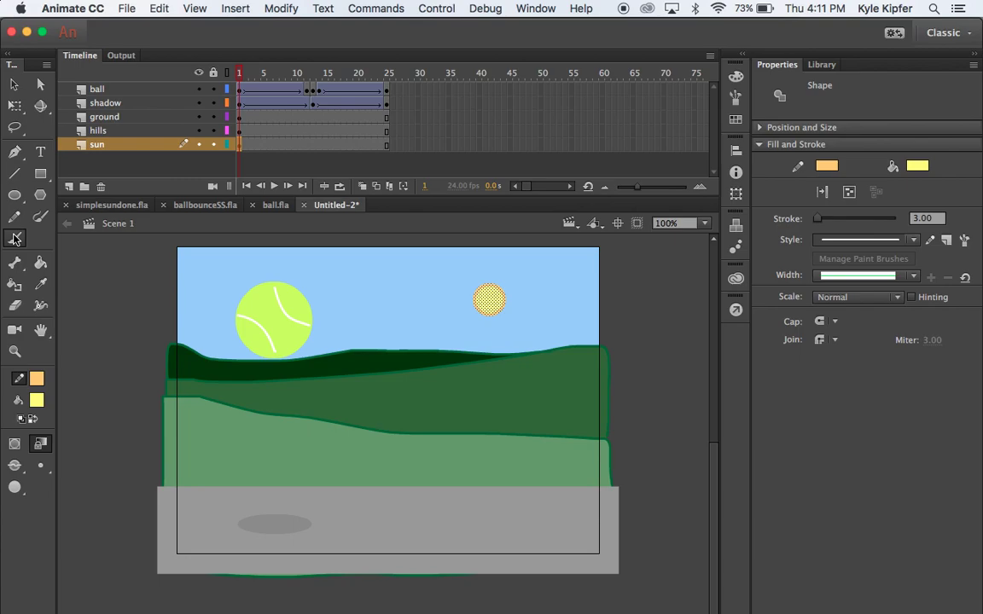
pyautogui.click(919, 168)
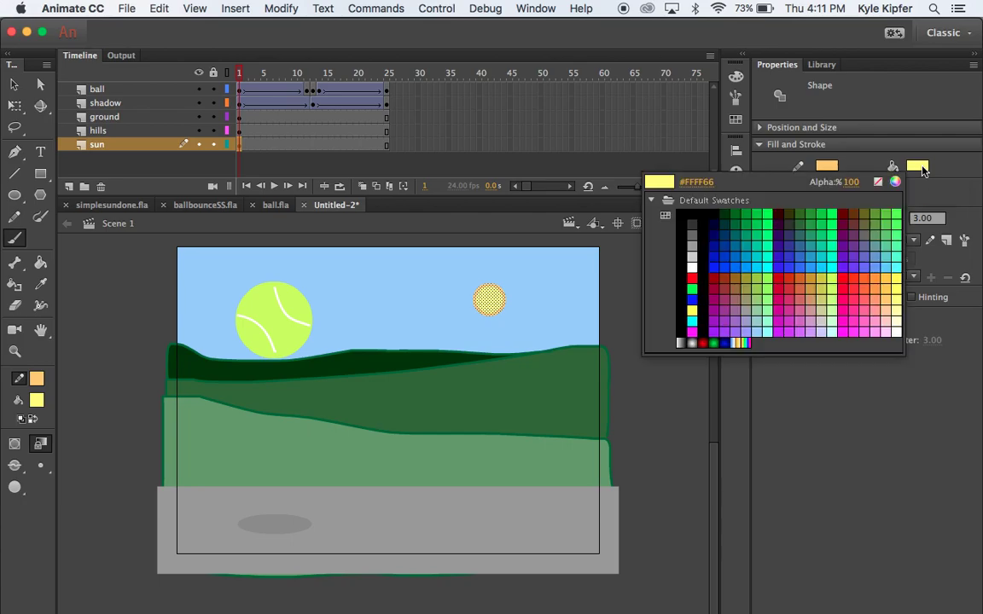
pyautogui.click(889, 287)
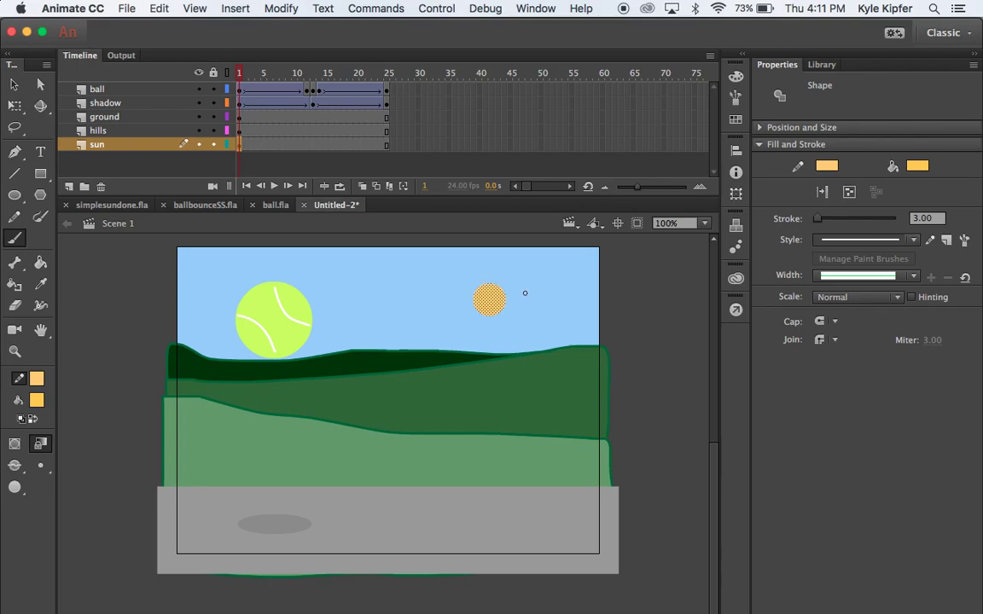
pyautogui.press('cmd+z')
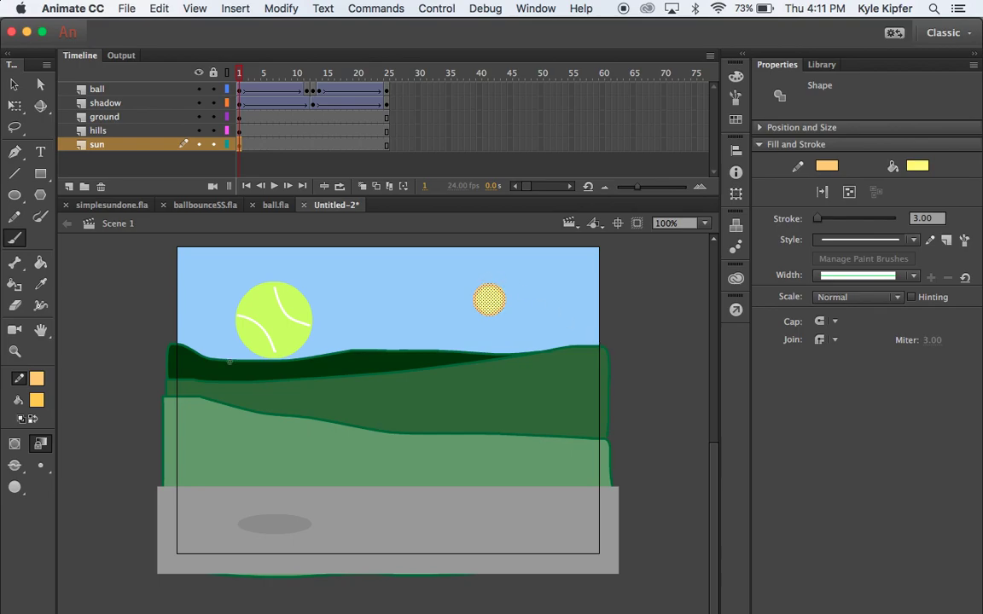
# - Deselect the sun and set up the Brush tool with a golden #FFCC33 fill and a smoothing of 100
pyautogui.click(12, 84)
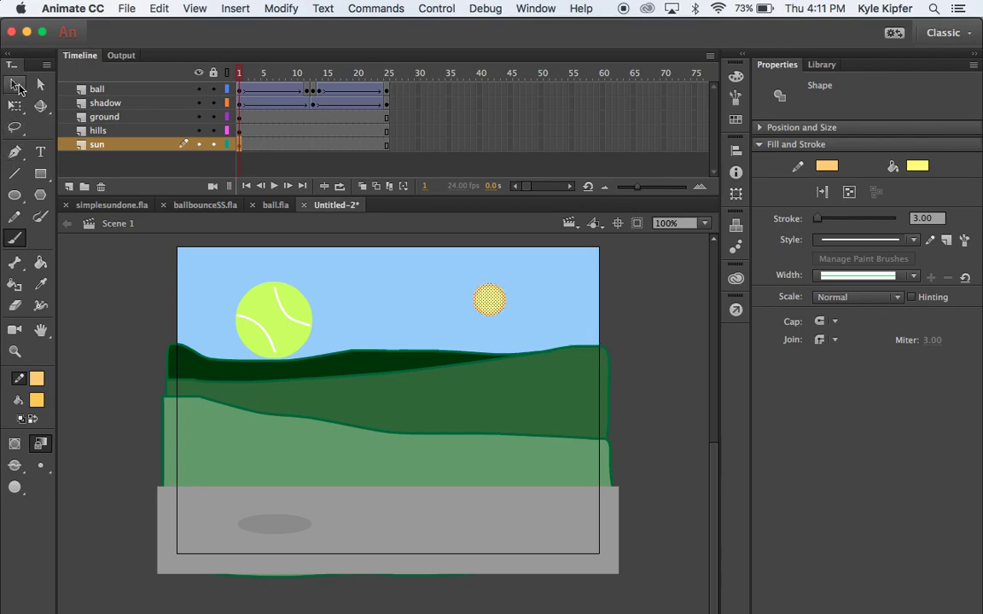
pyautogui.click(634, 322)
pyautogui.click(17, 239)
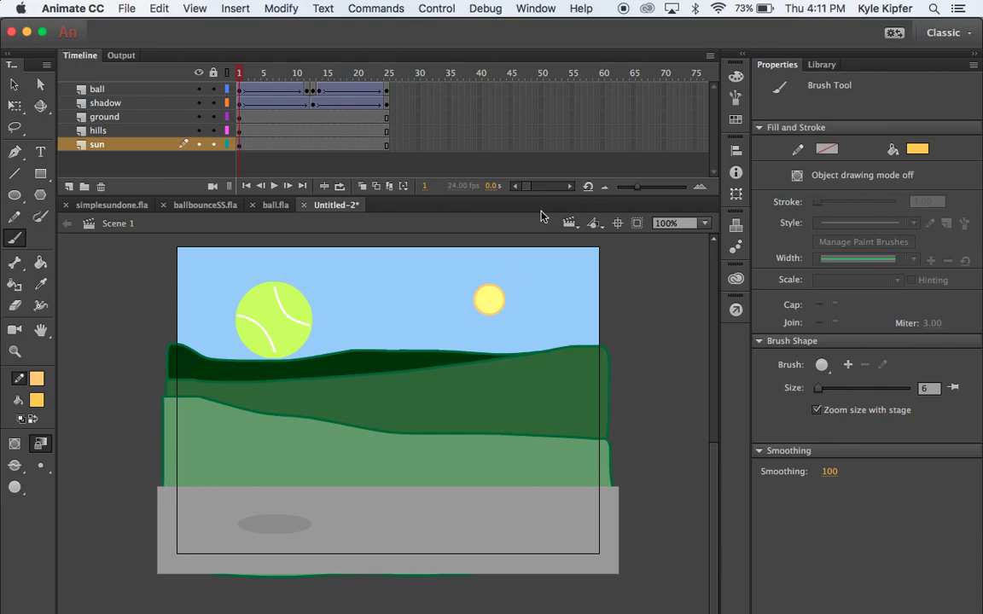
pyautogui.click(917, 149)
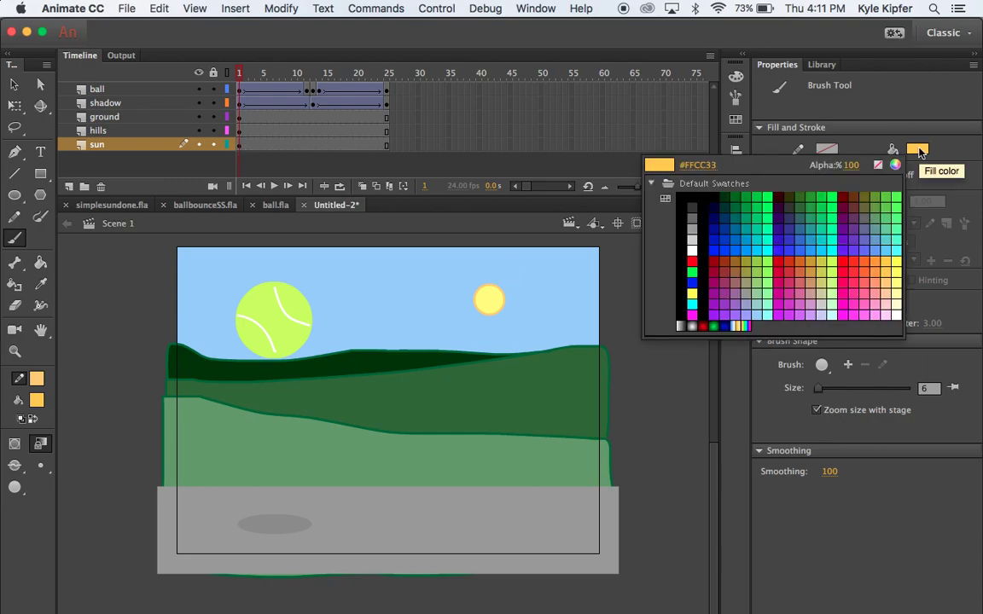
pyautogui.click(892, 273)
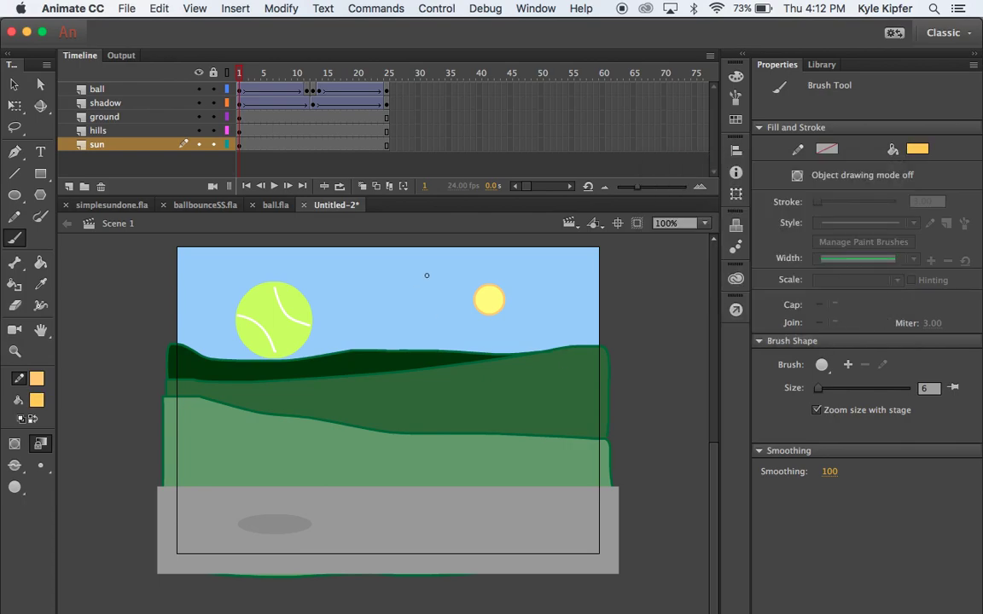
pyautogui.click(830, 473)
pyautogui.write('00')
pyautogui.press('Return')
# - Add keyframes at frames 2 to 4 of the sun layer, painting one ray above the sun on frames 2 and 3 and two on frame 4
pyautogui.press('F6')
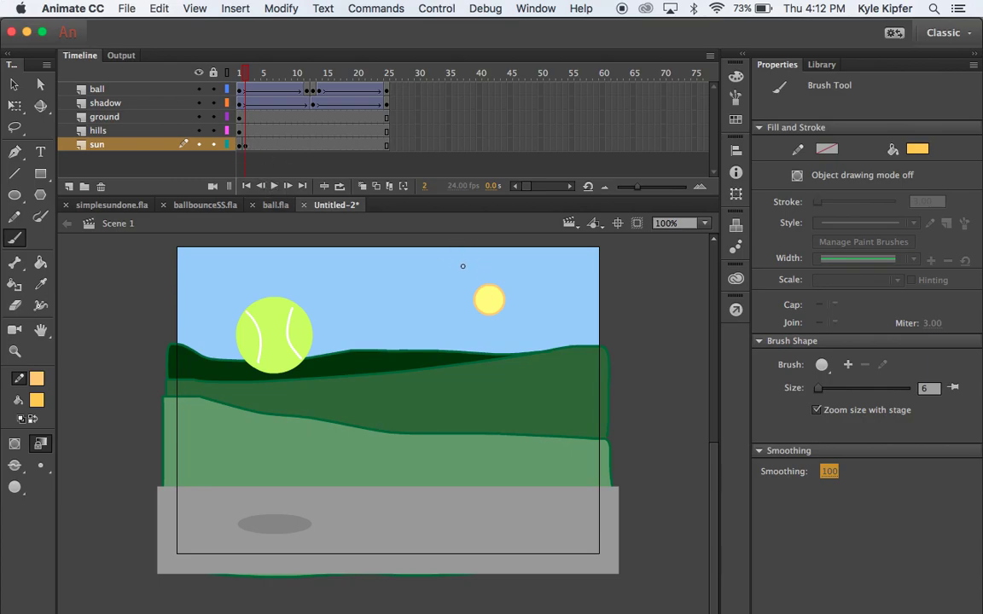
pyautogui.moveTo(463, 266); pyautogui.dragTo(469, 280)
pyautogui.press('F6')
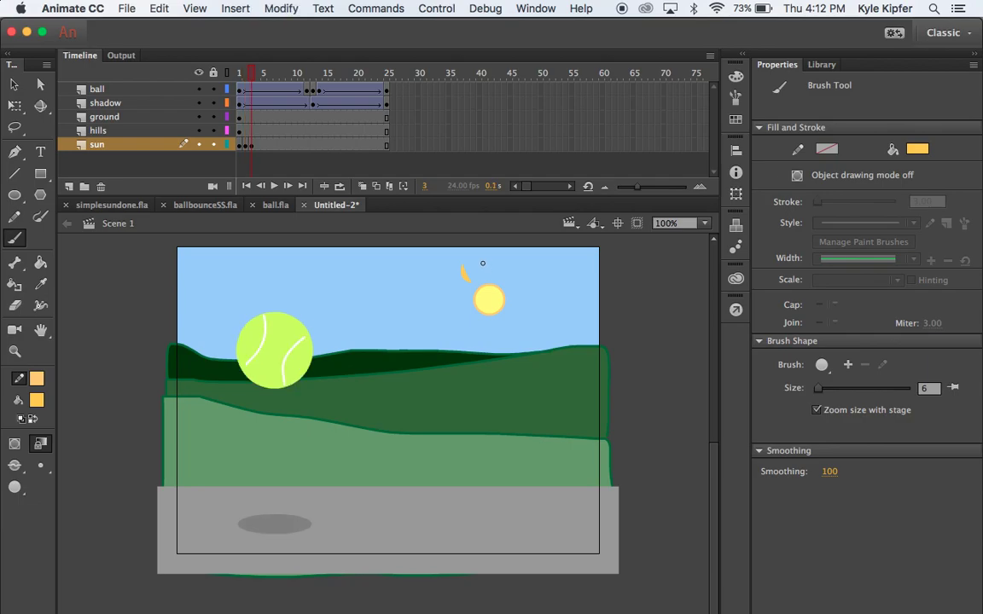
pyautogui.moveTo(475, 260); pyautogui.dragTo(486, 277)
pyautogui.press('F6')
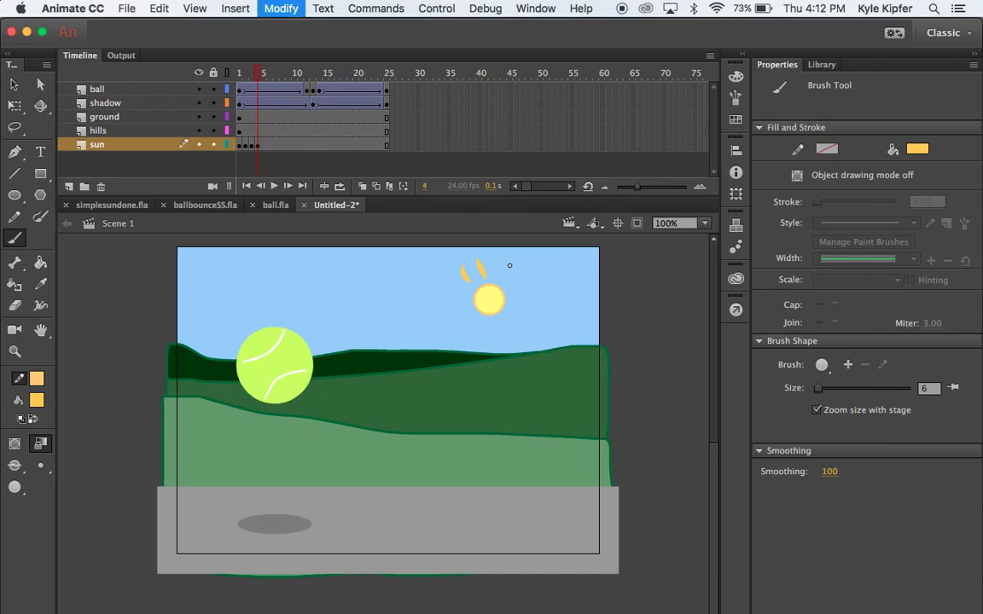
pyautogui.moveTo(504, 260); pyautogui.dragTo(499, 278)
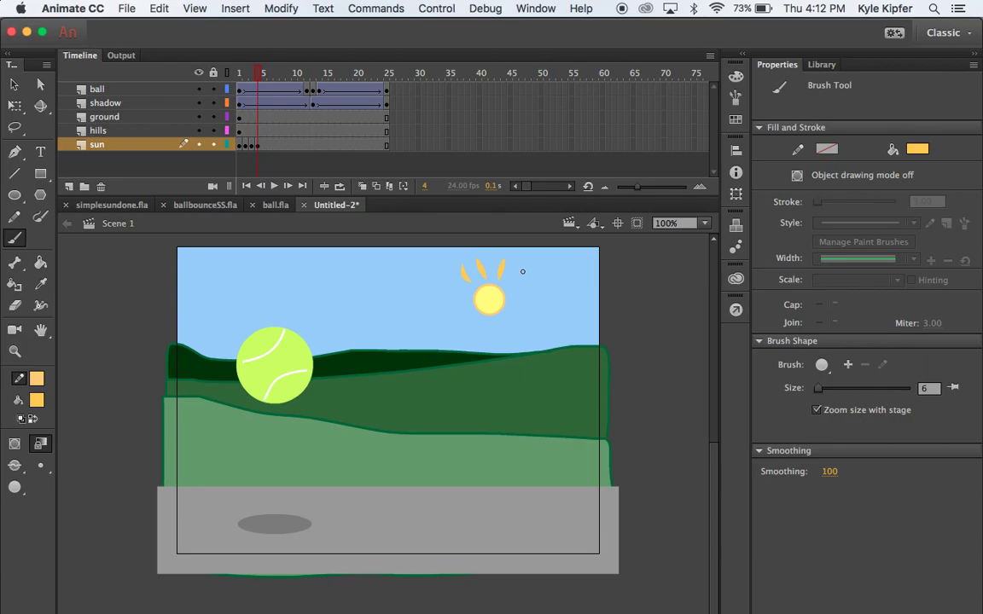
pyautogui.moveTo(523, 271); pyautogui.dragTo(508, 286)
# - Add keyframes at frames 5 to 10 of the sun layer, painting one more golden ray clockwise around the sun on each
pyautogui.press('F6')
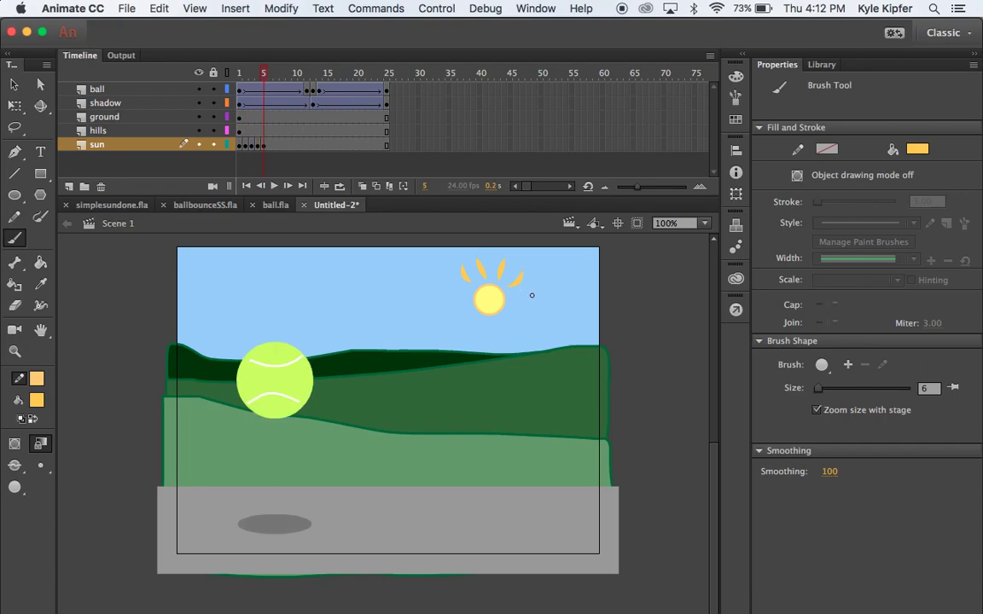
pyautogui.moveTo(533, 295)
pyautogui.mouseDown()
pyautogui.moveTo(515, 300)
pyautogui.moveTo(516, 318)
pyautogui.moveTo(472, 330)
pyautogui.moveTo(477, 319)
pyautogui.mouseUp()
pyautogui.press('F6')
pyautogui.press('F6')
pyautogui.press('F6')
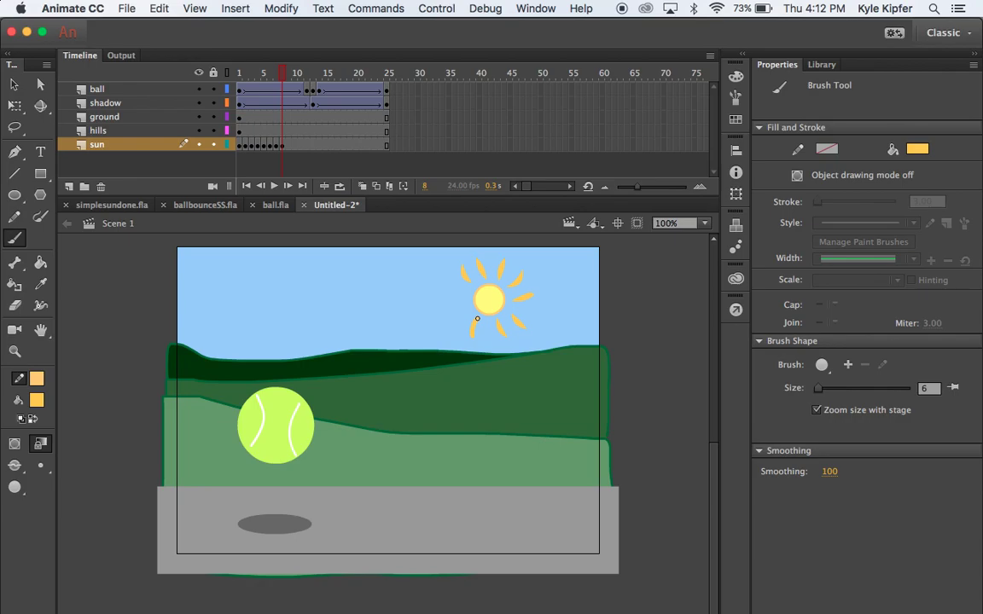
pyautogui.press('F6')
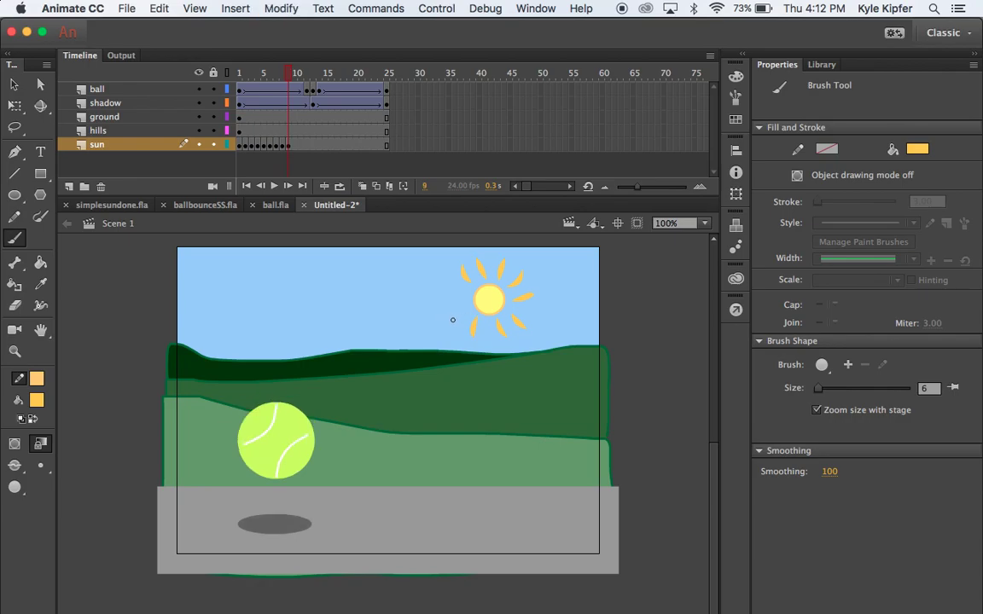
pyautogui.moveTo(452, 320); pyautogui.dragTo(463, 309)
pyautogui.press('F6')
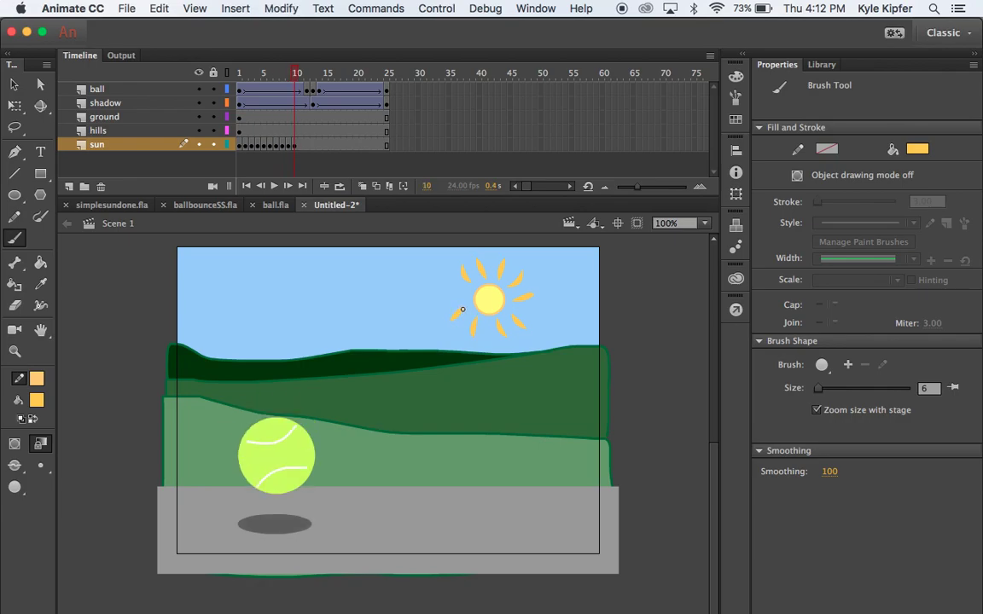
pyautogui.moveTo(443, 293); pyautogui.dragTo(458, 296)
# - Test the movie to check the sun rays being drawn, and close the preview
pyautogui.moveTo(296, 73)
pyautogui.mouseDown()
pyautogui.moveTo(215, 75)
pyautogui.moveTo(296, 77)
pyautogui.moveTo(285, 91)
pyautogui.moveTo(219, 85)
pyautogui.moveTo(292, 103)
pyautogui.mouseUp()
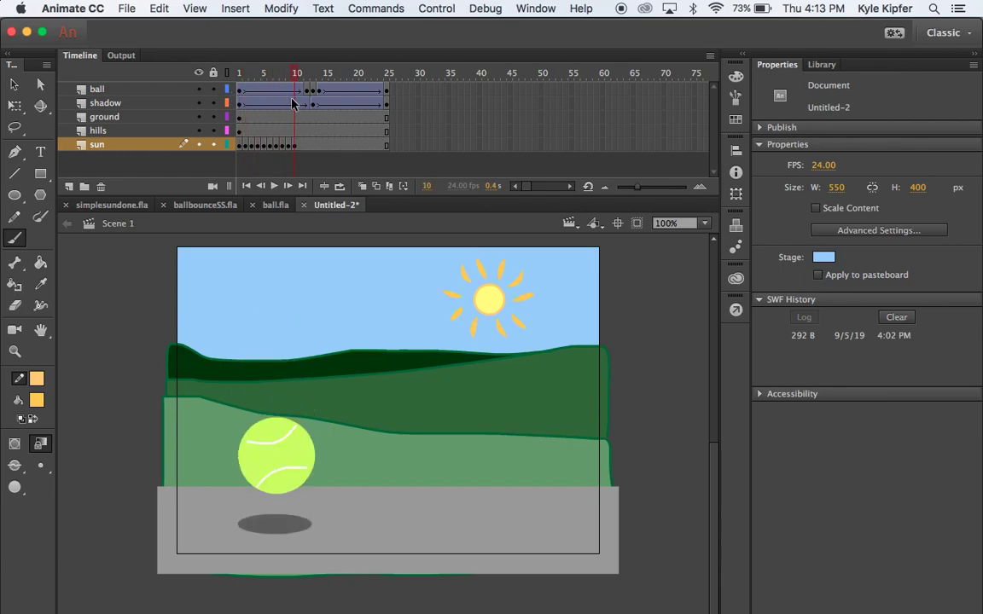
pyautogui.press('super+Return')
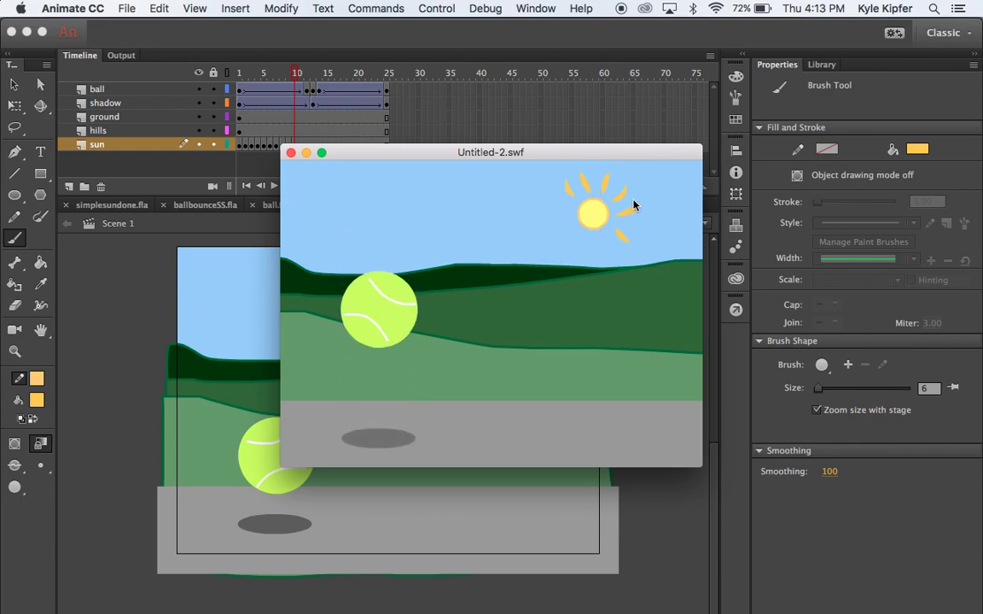
pyautogui.click(294, 154)
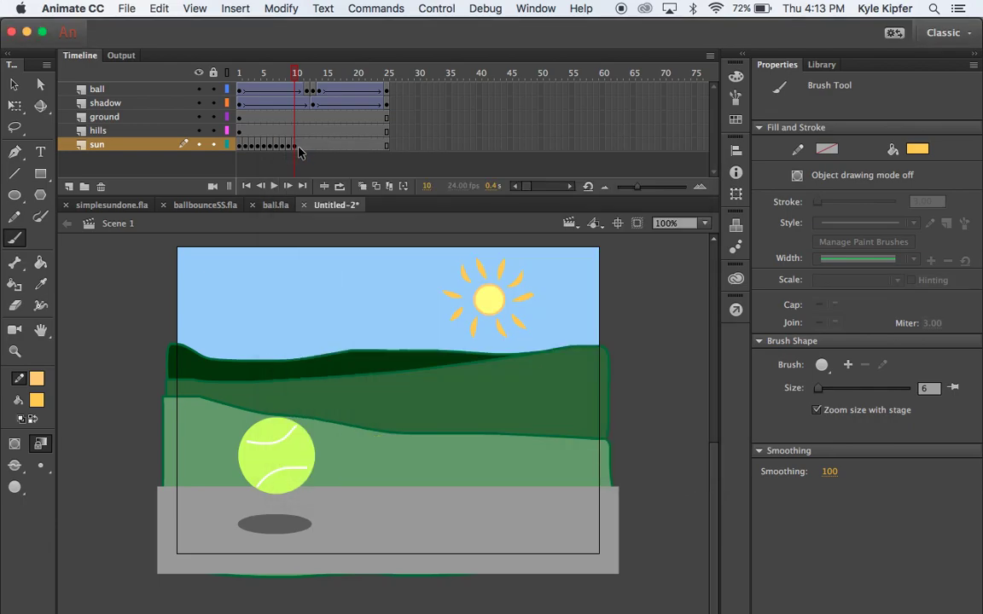
# - Convert the sun artwork on frame 10 into a graphic symbol named "sun"
pyautogui.click(297, 146)
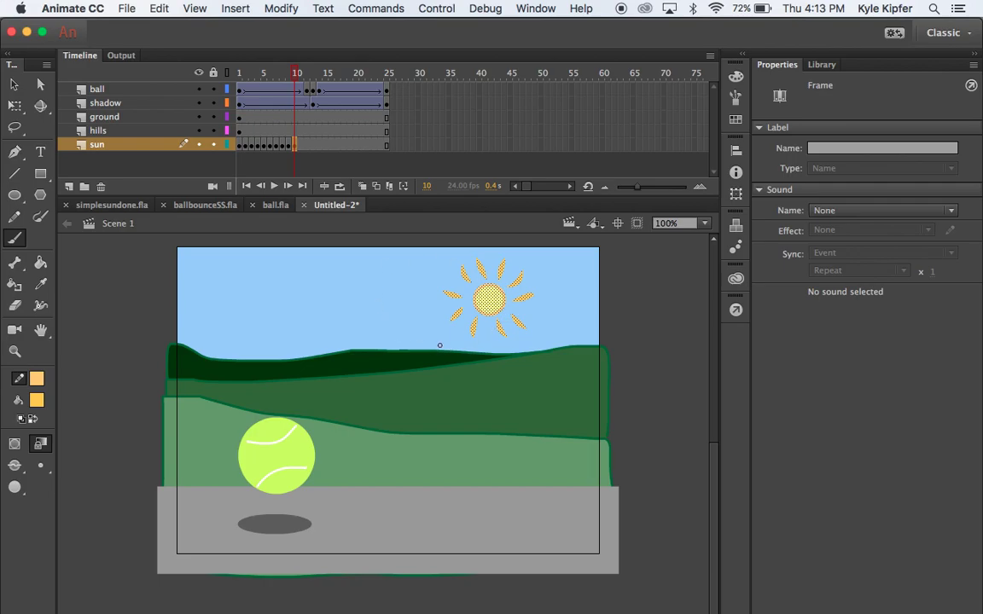
pyautogui.press('F8')
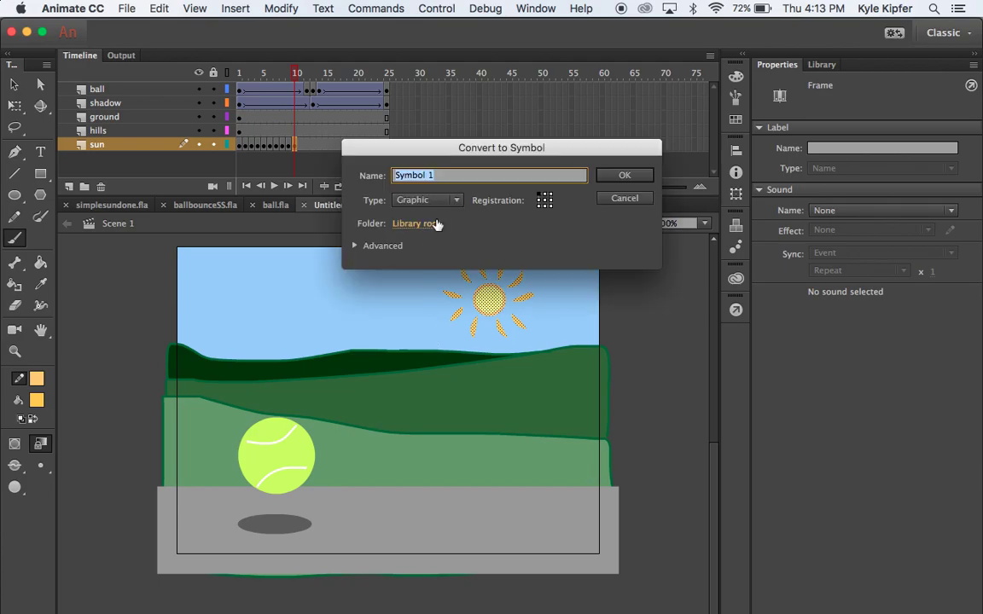
pyautogui.write('sun')
pyautogui.press('Return')
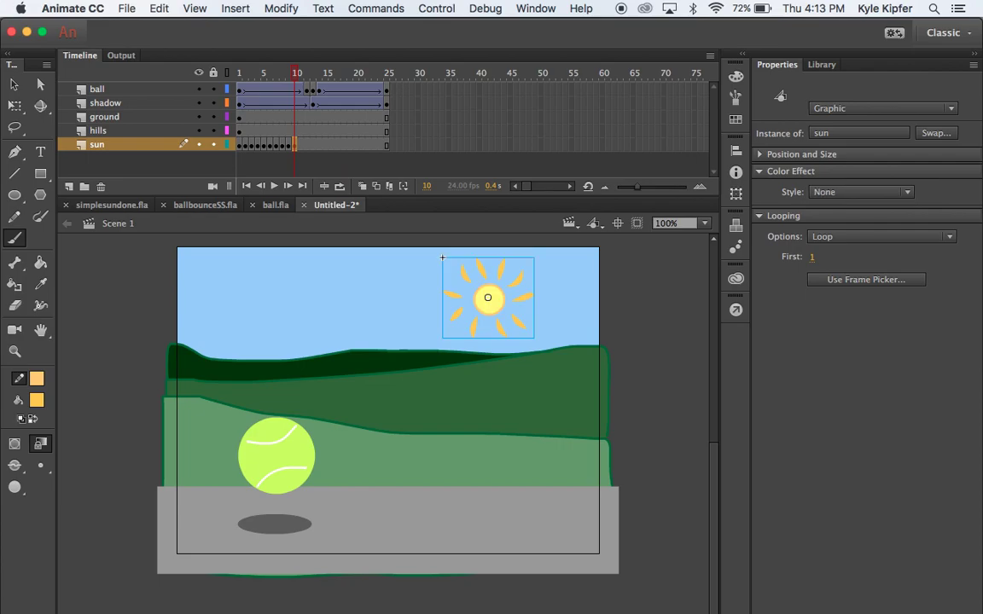
# - Insert a keyframe at frame 25 of the sun layer and create a classic tween between frames 10 and 25
pyautogui.click(386, 145)
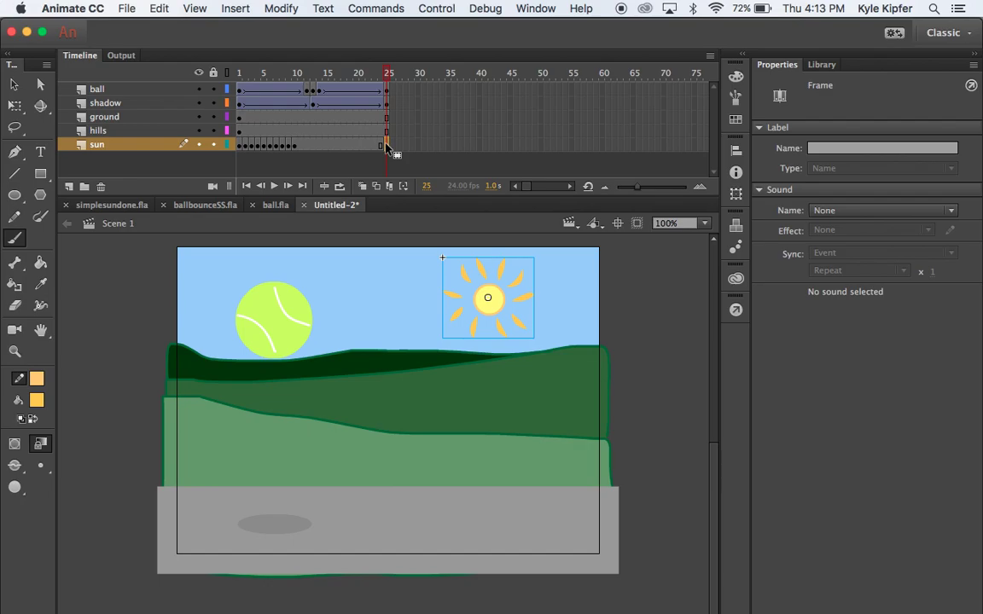
pyautogui.click(336, 145)
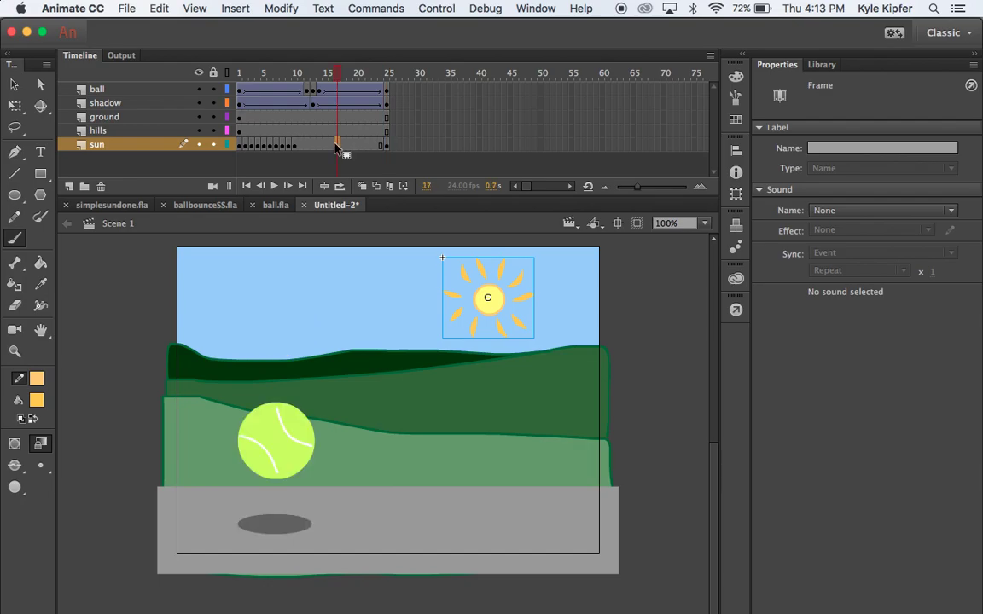
pyautogui.rightClick(337, 147)
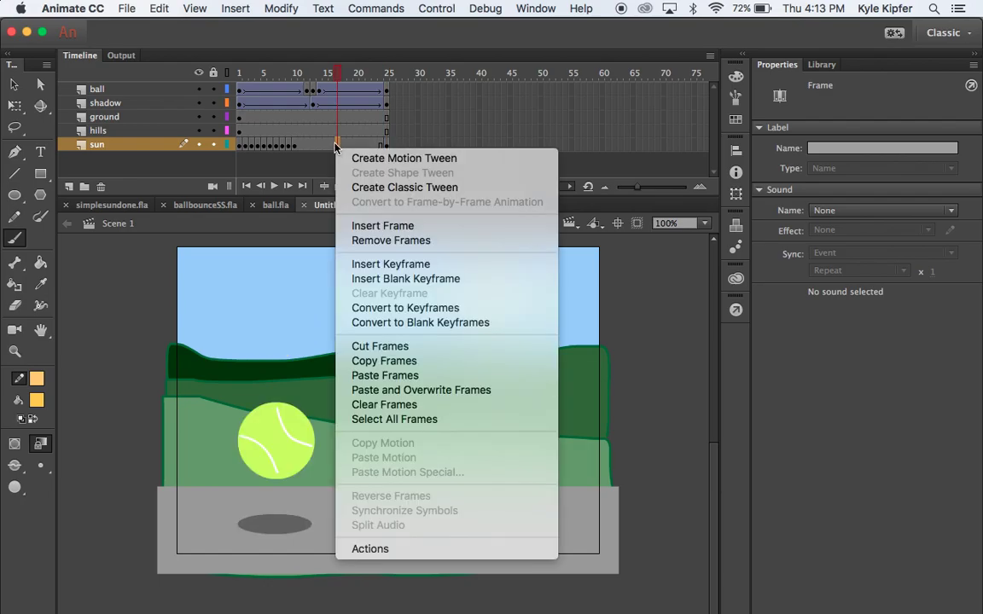
pyautogui.click(383, 187)
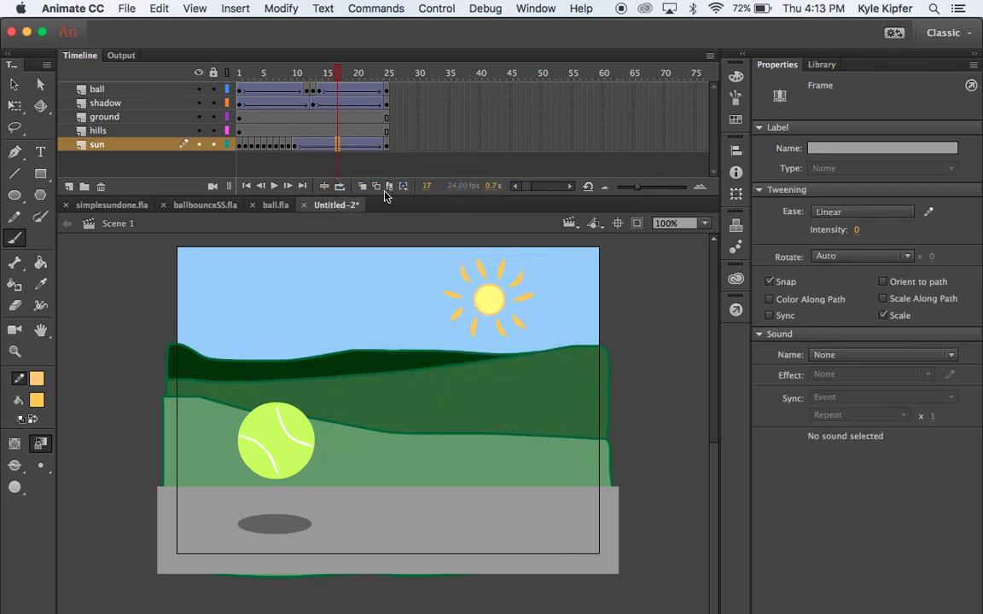
# - Set the sun's classic tween to rotate clockwise (CW) one time
pyautogui.click(908, 257)
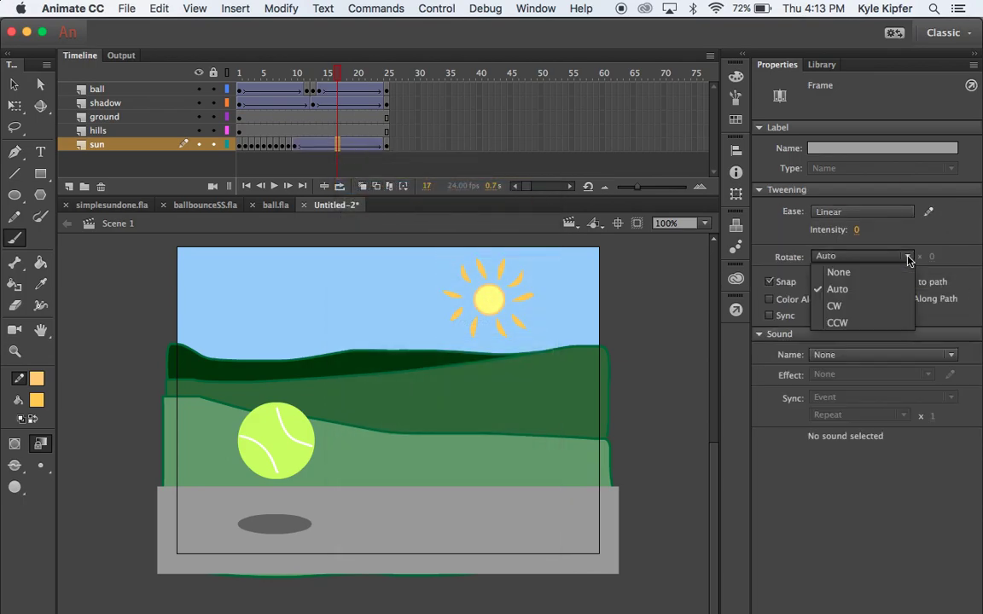
pyautogui.click(879, 309)
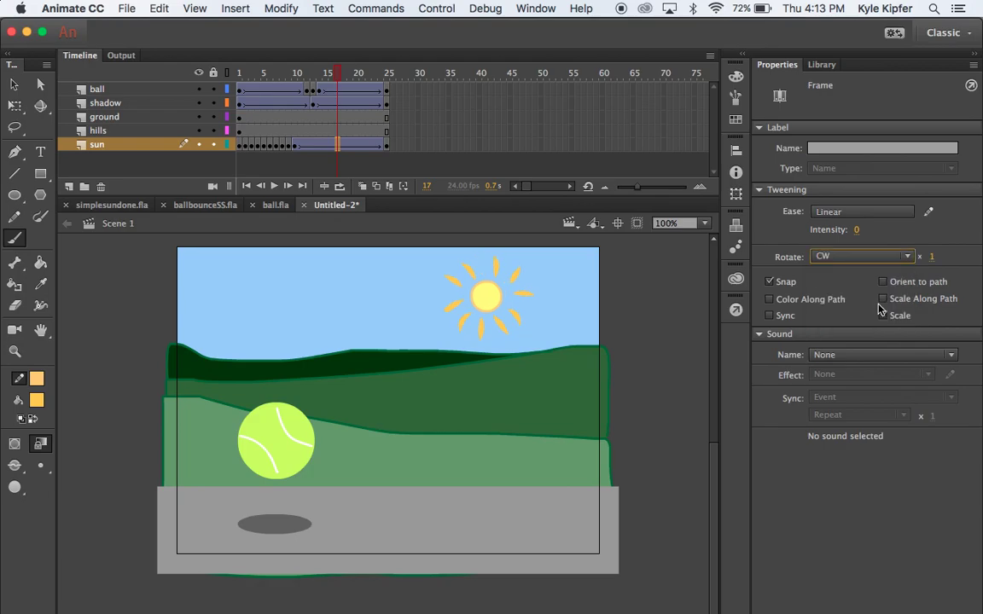
pyautogui.click(882, 314)
# - Scrub to frame 25 and test the movie to review the sun's rotation, closing the preview at the end
pyautogui.moveTo(340, 73); pyautogui.dragTo(388, 74)
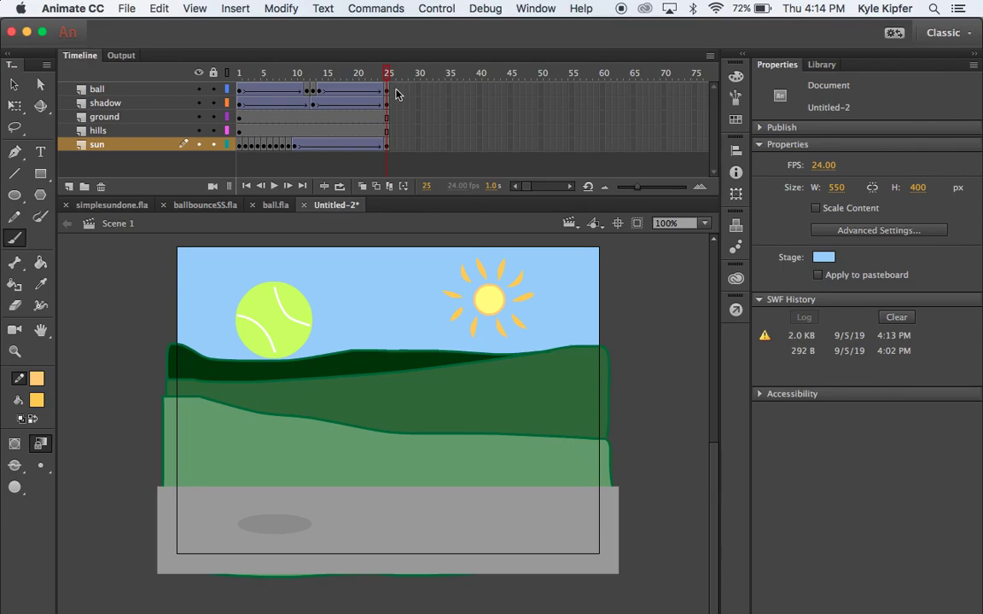
pyautogui.press('super+Return')
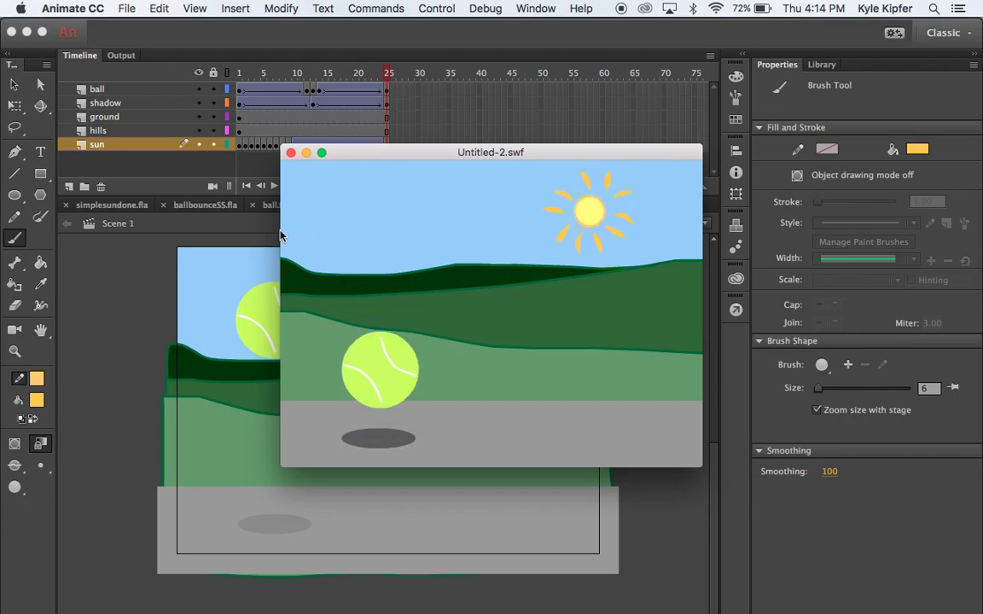
pyautogui.click(290, 153)
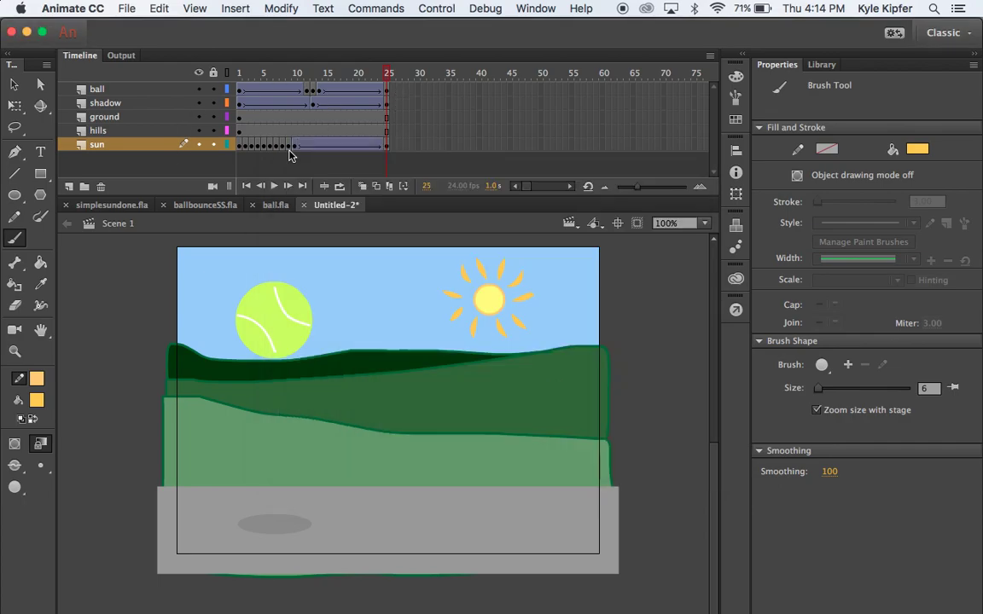
# - Add a new layer named "clouds" directly above the sun layer
pyautogui.click(70, 187)
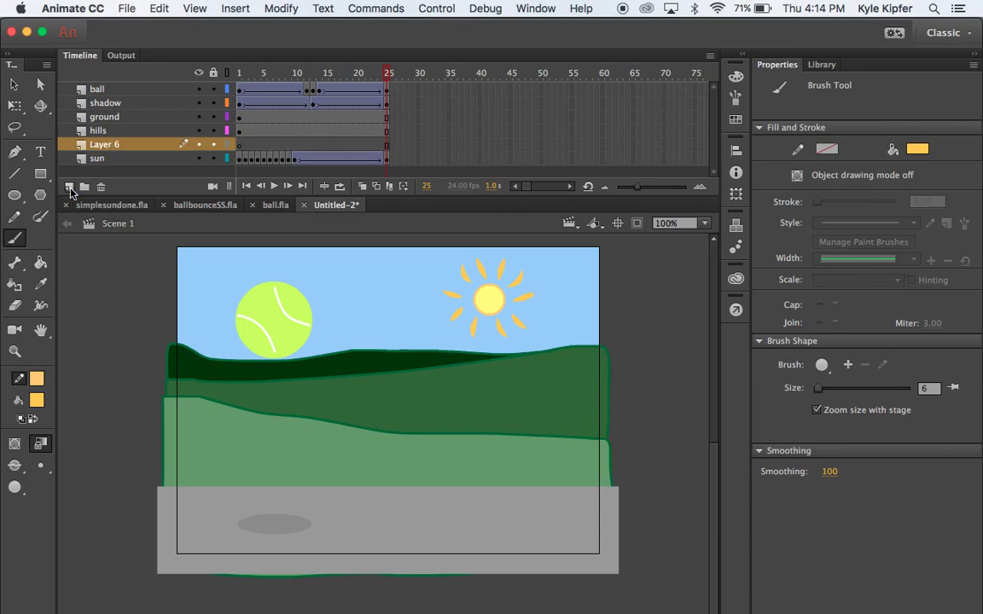
pyautogui.doubleClick(106, 146)
pyautogui.write('clo')
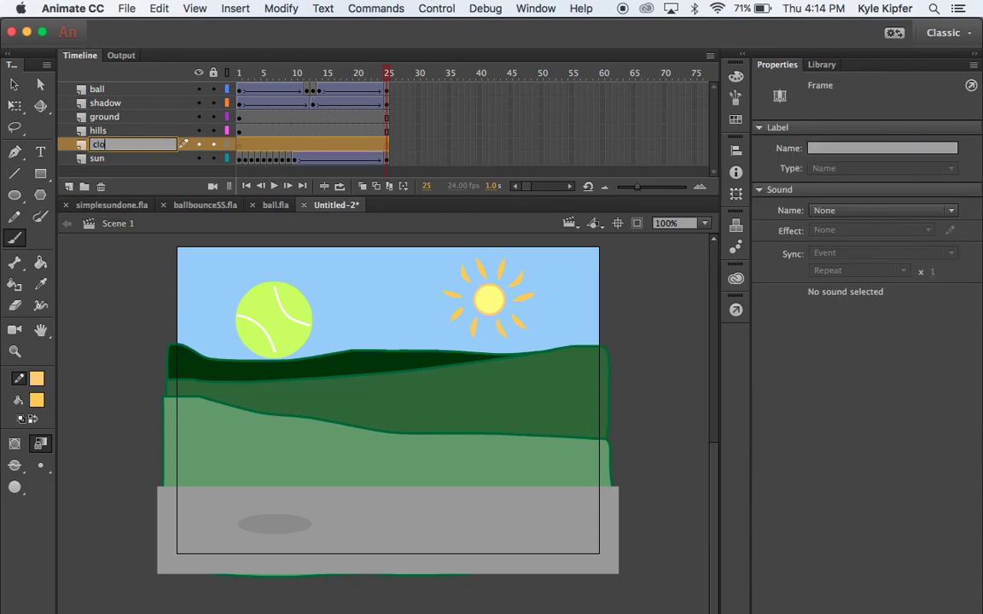
pyautogui.write('uds')
pyautogui.press('Return')
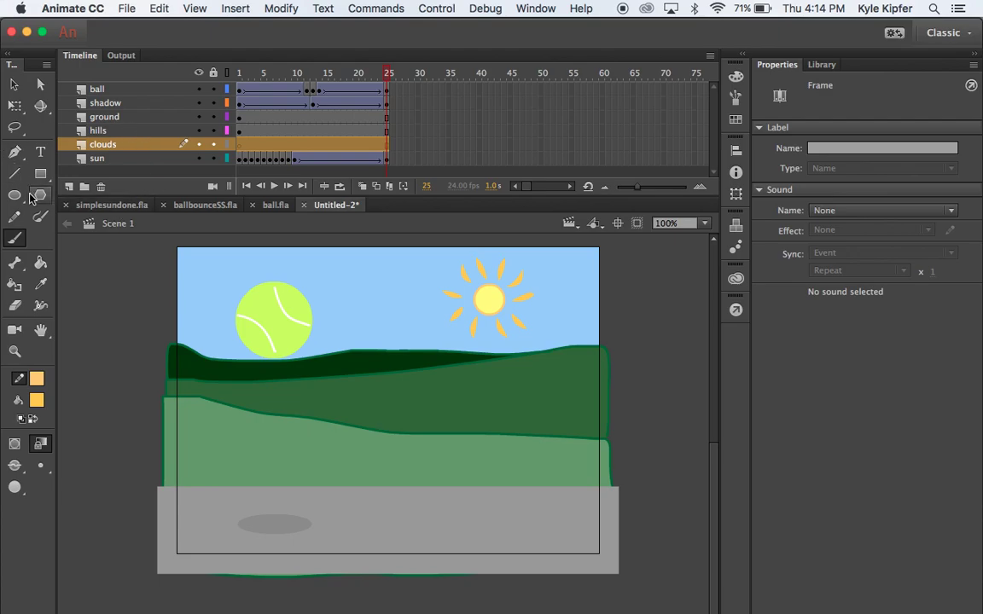
# - Draw a closed cloud outline with the Pencil tool in a white 3.00 stroke, just off the stage beside the sun
pyautogui.click(12, 218)
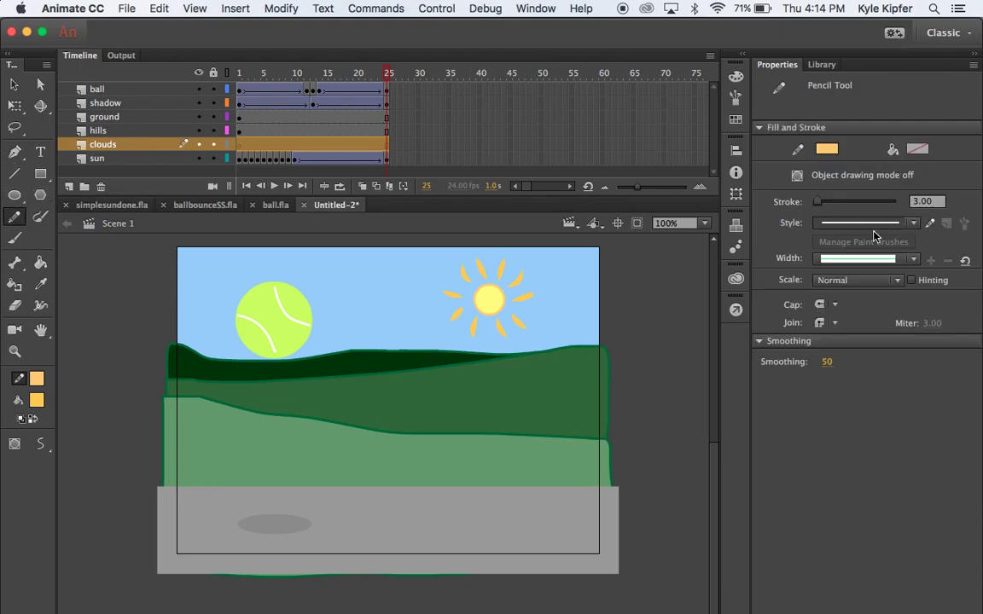
pyautogui.click(827, 149)
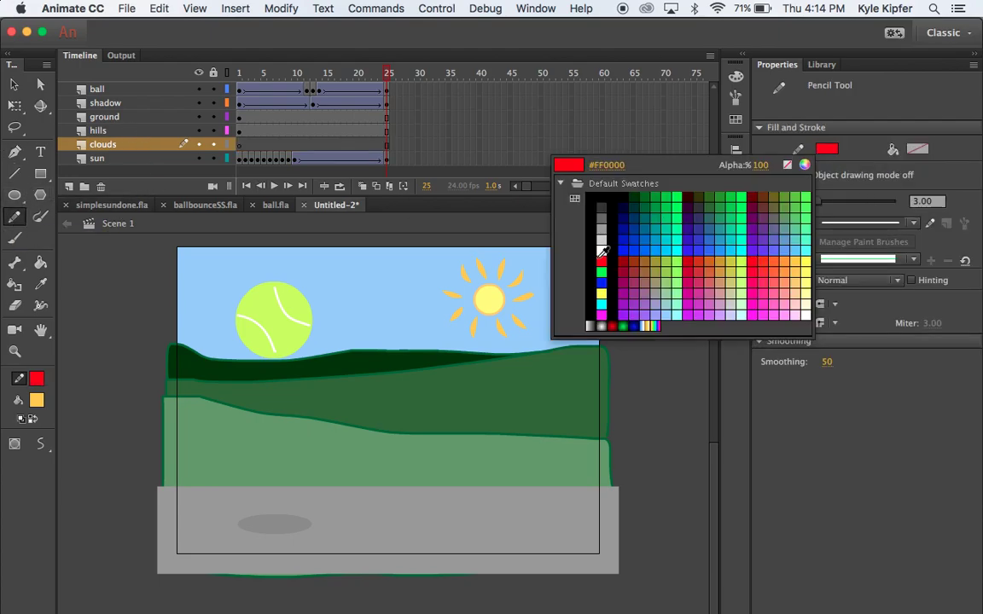
pyautogui.click(538, 223)
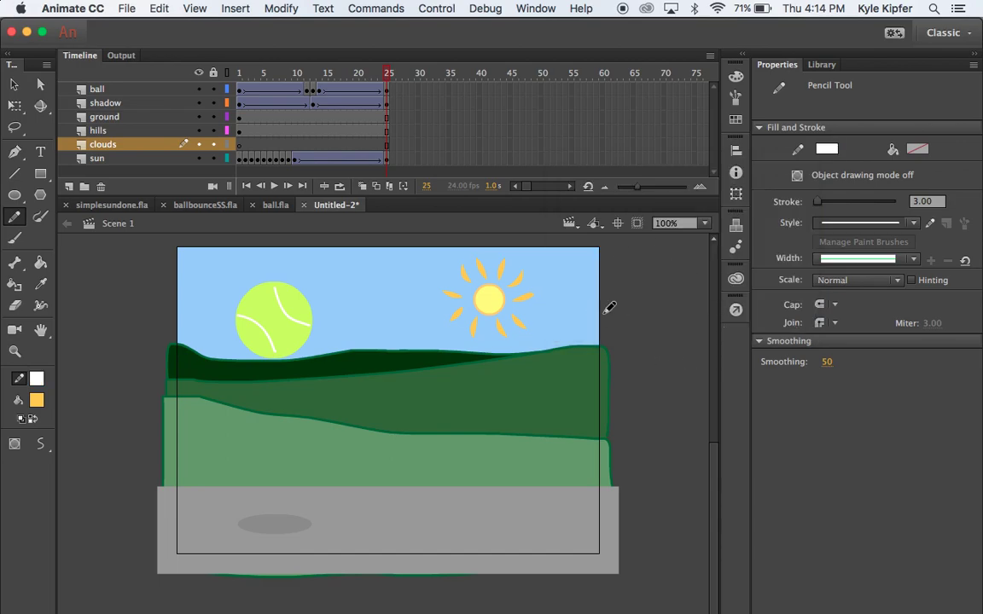
pyautogui.moveTo(614, 314)
pyautogui.mouseDown()
pyautogui.moveTo(694, 312)
pyautogui.moveTo(681, 290)
pyautogui.moveTo(667, 297)
pyautogui.moveTo(664, 286)
pyautogui.moveTo(626, 295)
pyautogui.mouseUp()
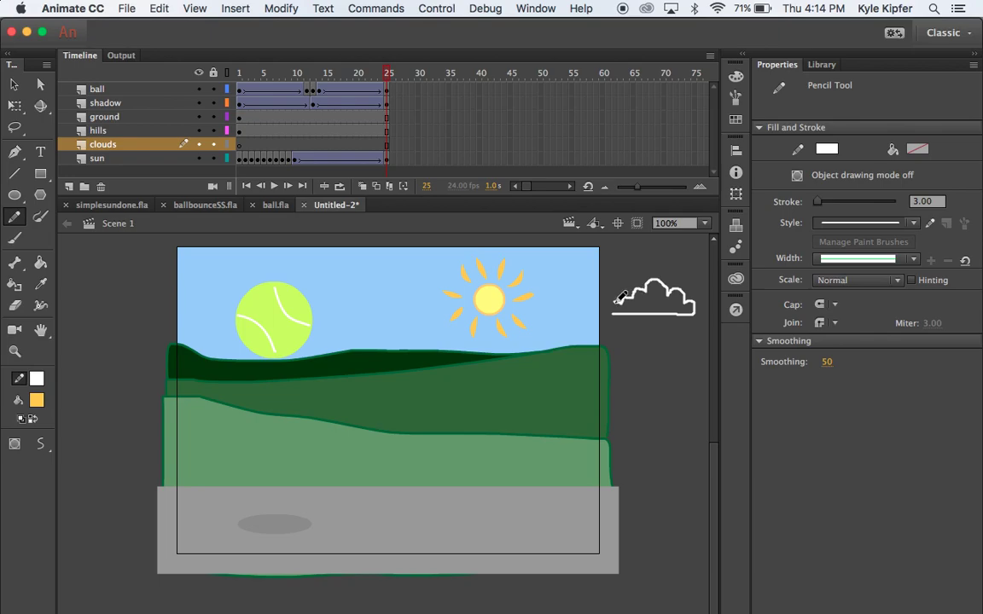
pyautogui.moveTo(616, 307); pyautogui.dragTo(609, 311)
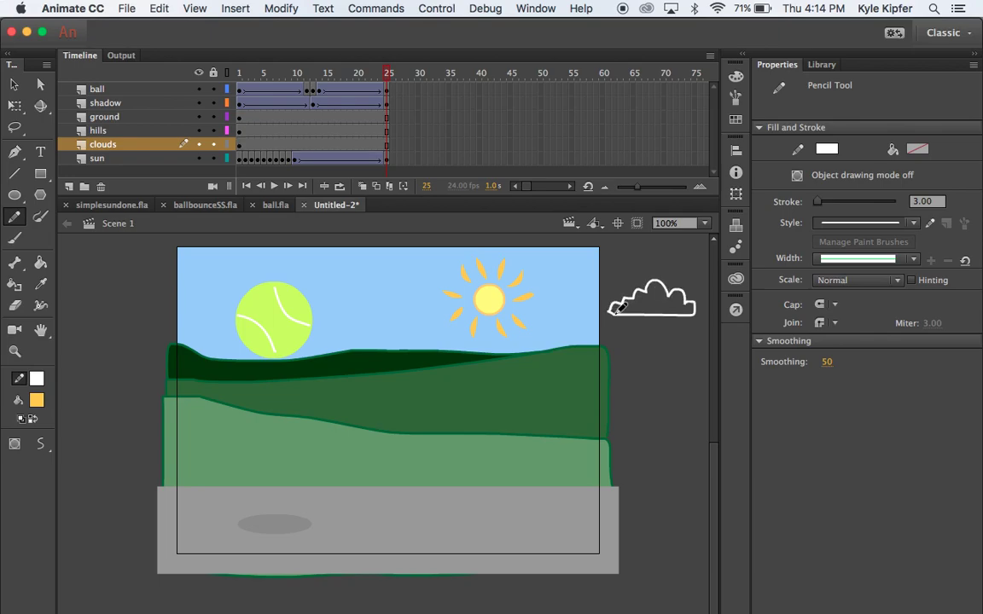
# - Fill the cloud outline with white using the Paint Bucket tool
pyautogui.click(40, 263)
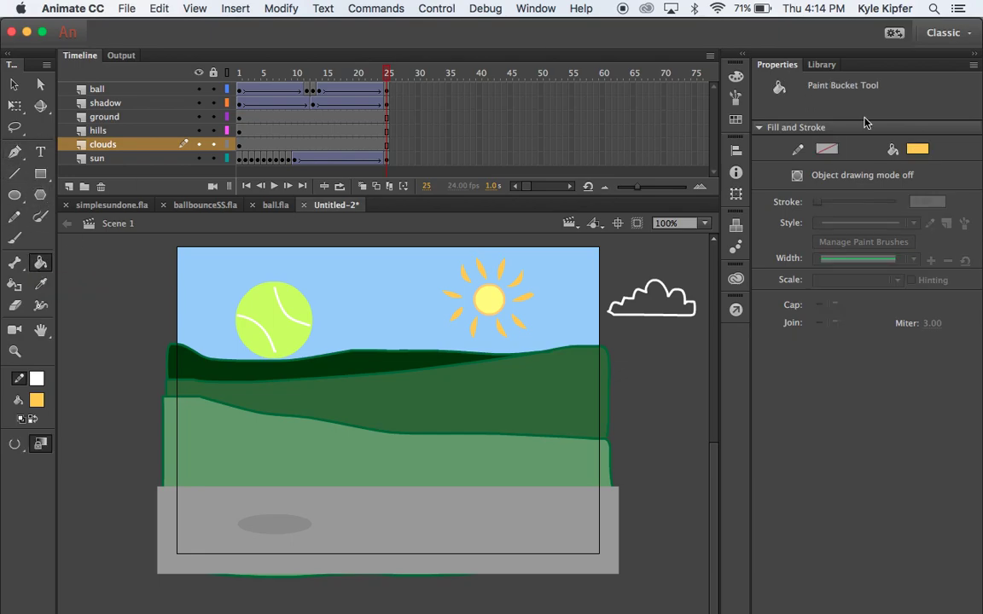
pyautogui.click(919, 151)
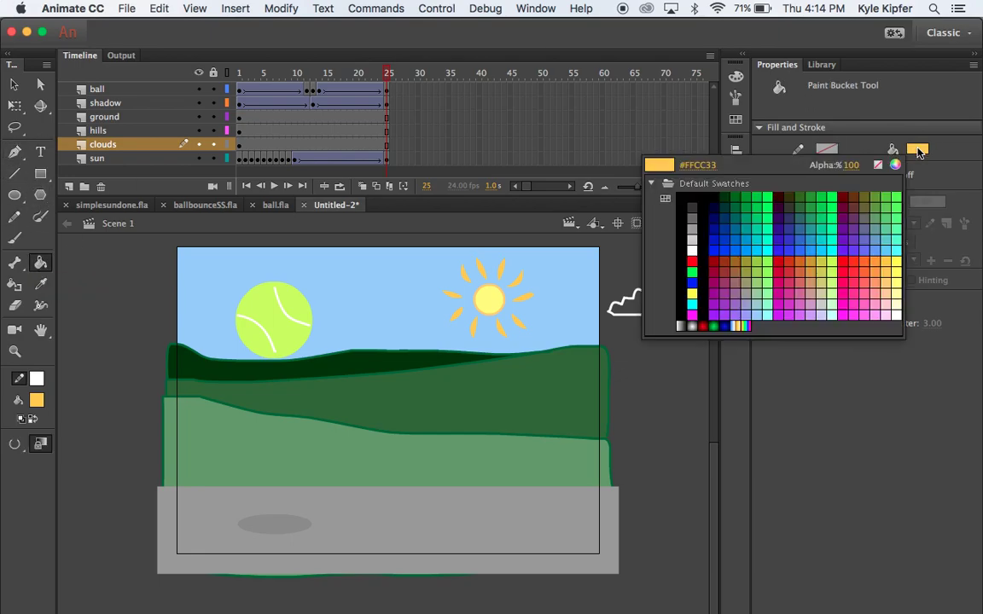
pyautogui.click(699, 260)
pyautogui.click(662, 306)
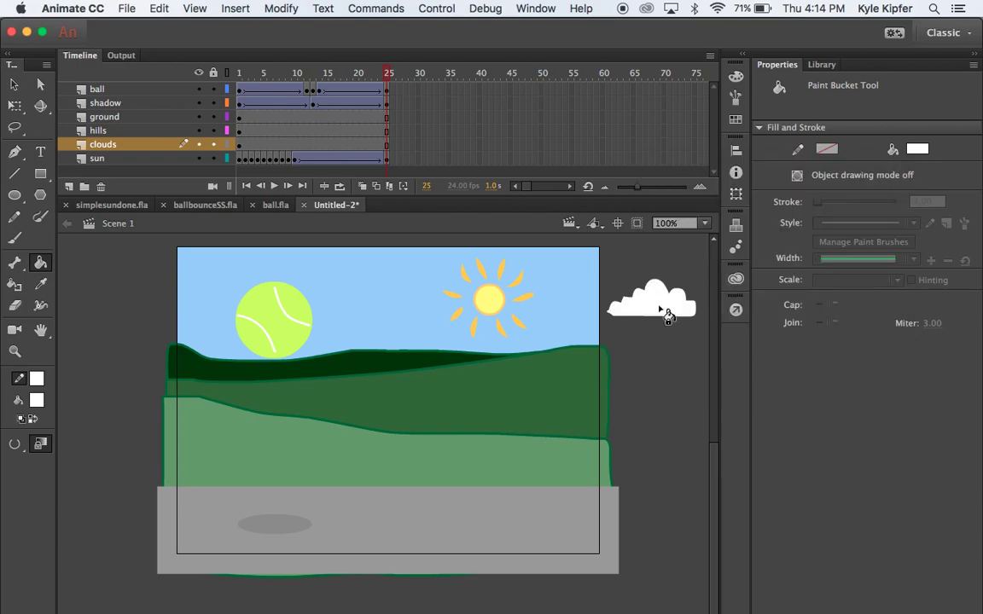
# - Try moving only the cloud's fill below its outline, and undo the move
pyautogui.click(14, 84)
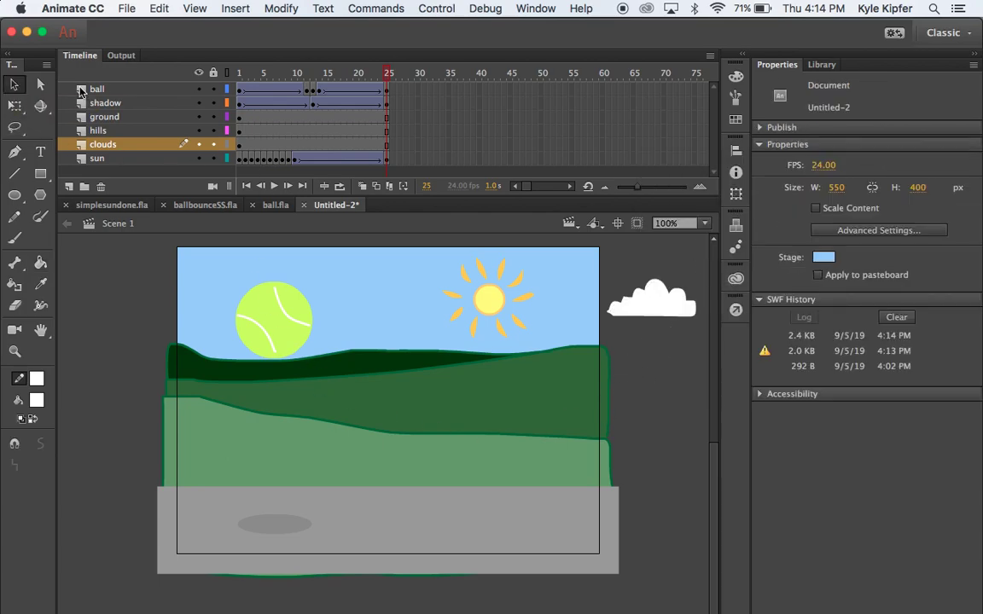
pyautogui.click(659, 312)
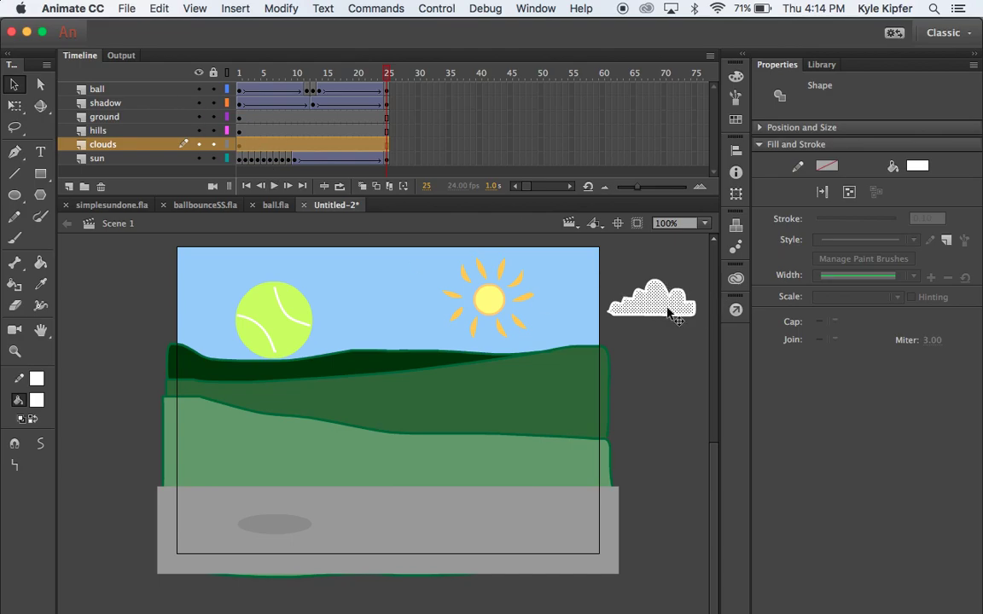
pyautogui.moveTo(658, 304); pyautogui.dragTo(666, 365)
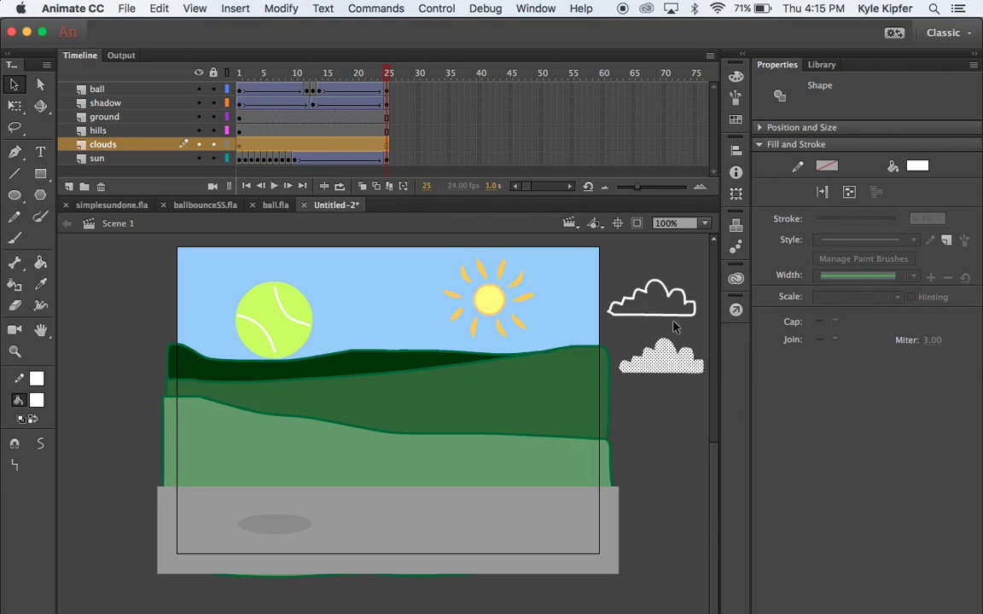
pyautogui.press('cmd+z')
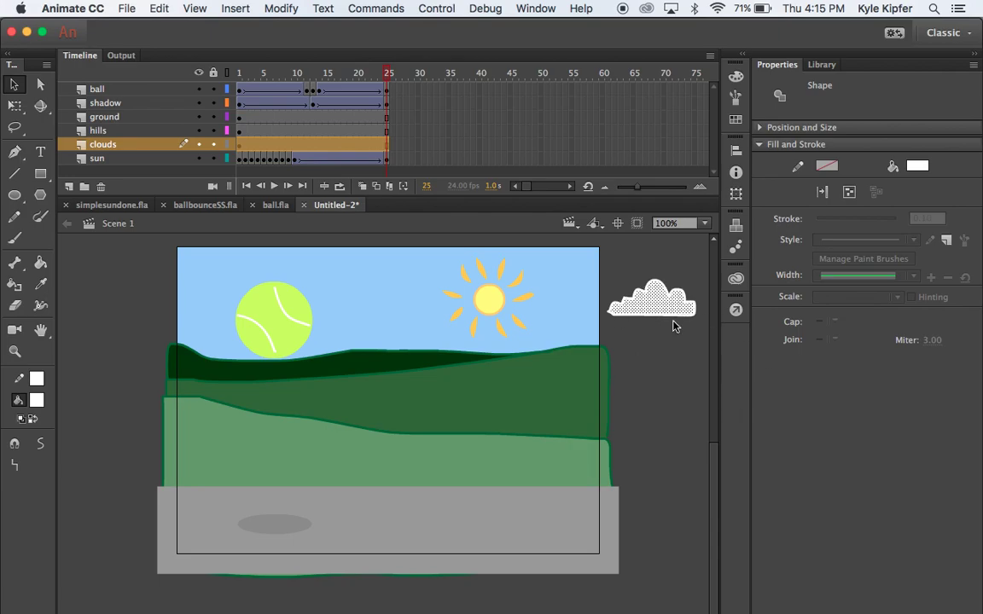
# - Select the entire cloud, fill and outline, on frame 1 and move it onto the stage so it partly covers the sun
pyautogui.click(240, 147)
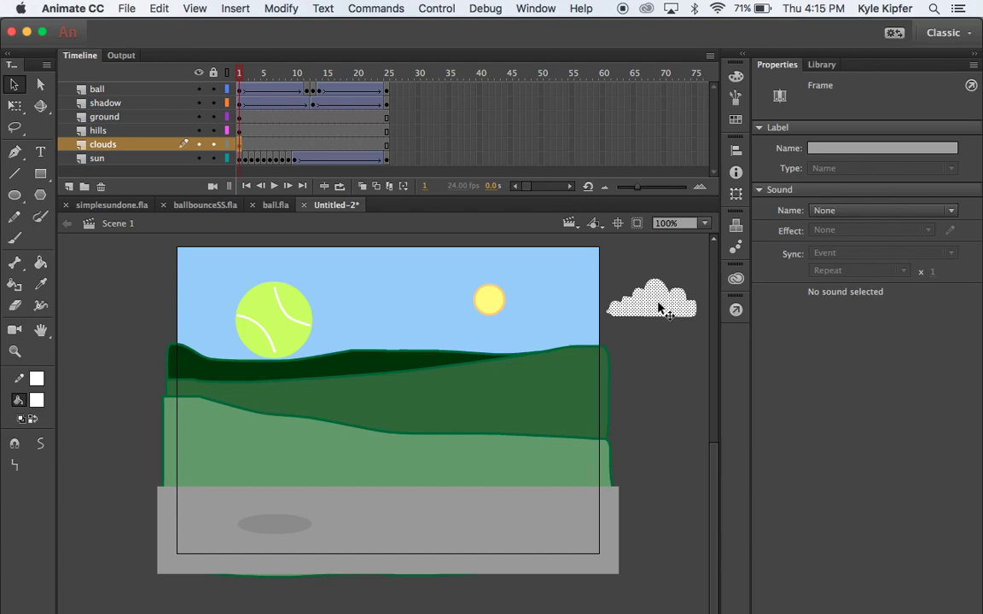
pyautogui.moveTo(662, 308); pyautogui.dragTo(460, 318)
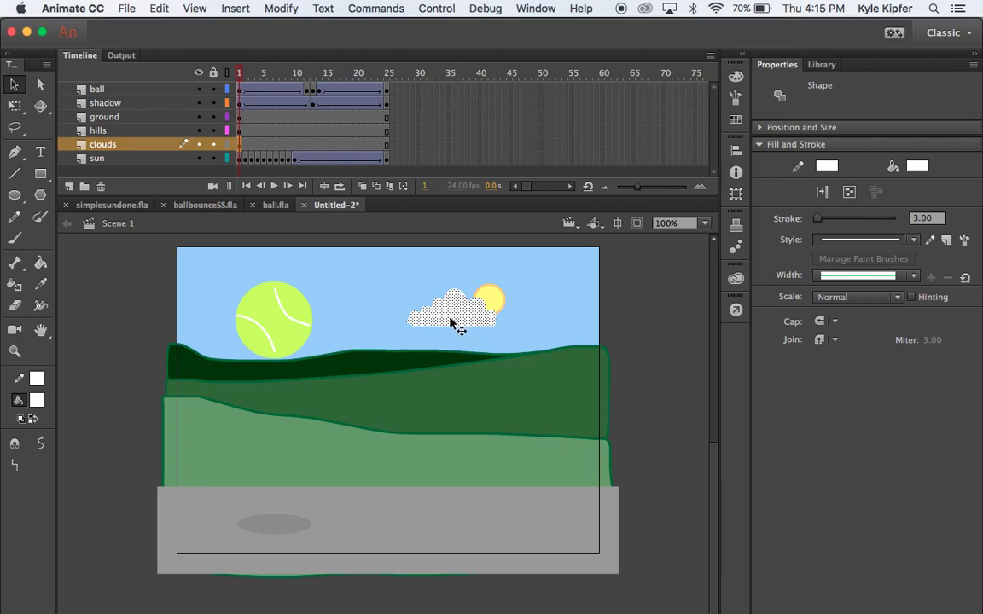
pyautogui.press('Escape')
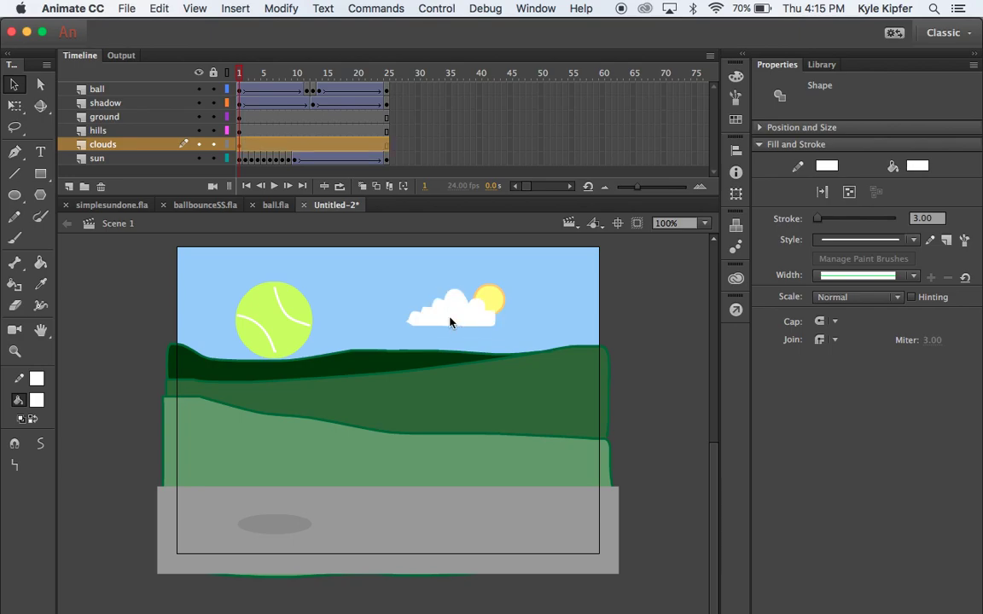
pyautogui.moveTo(451, 323); pyautogui.dragTo(602, 329)
pyautogui.hotkey('ctrl', 'z')
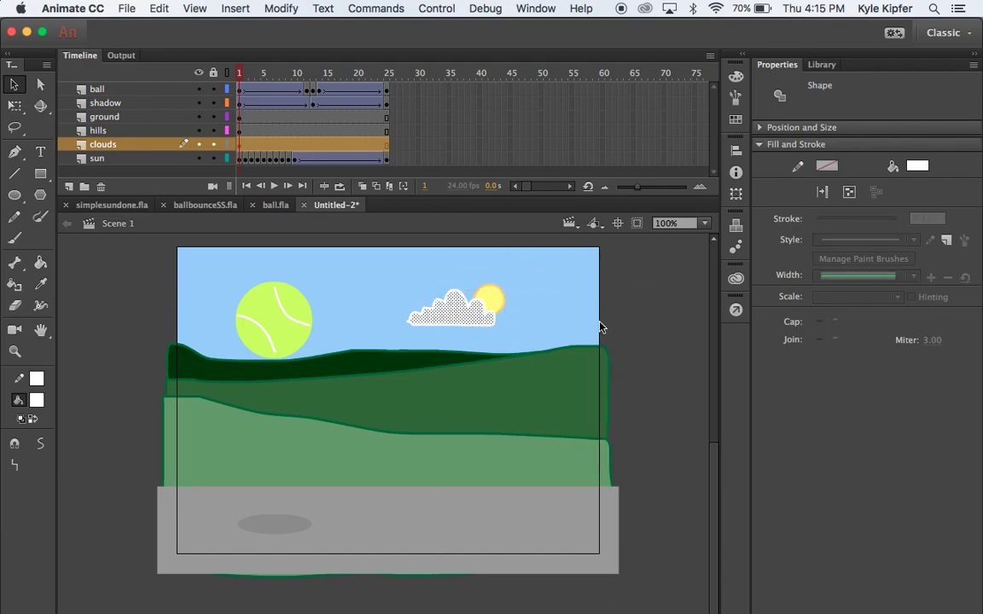
# - Duplicate the whole cloud by copying its artwork and pasting it on frame 1 of the clouds layer
pyautogui.press('z')
pyautogui.keyDown('alt'); pyautogui.click(425, 335); pyautogui.keyUp('alt')
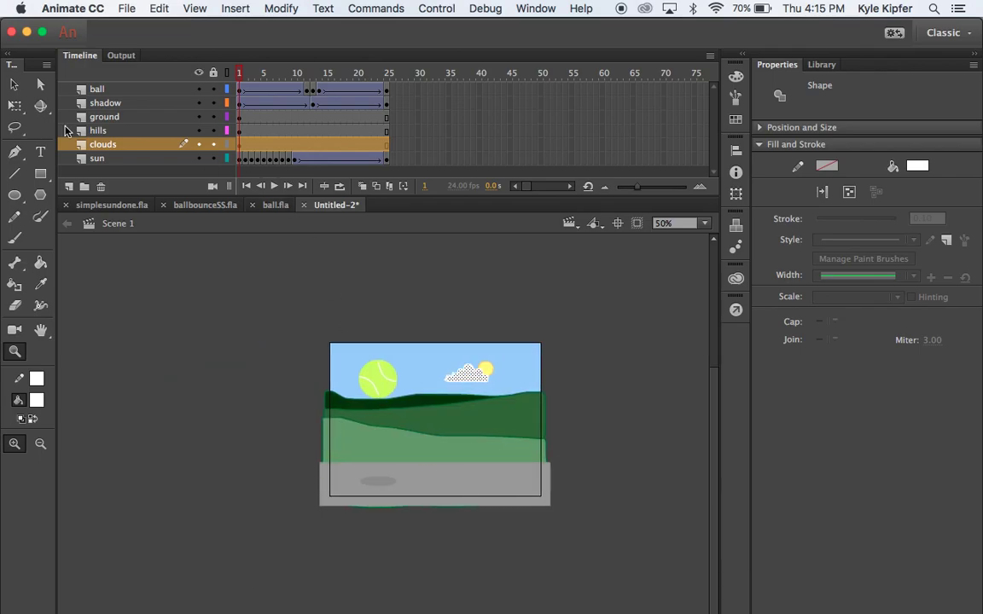
pyautogui.click(14, 84)
pyautogui.click(601, 349)
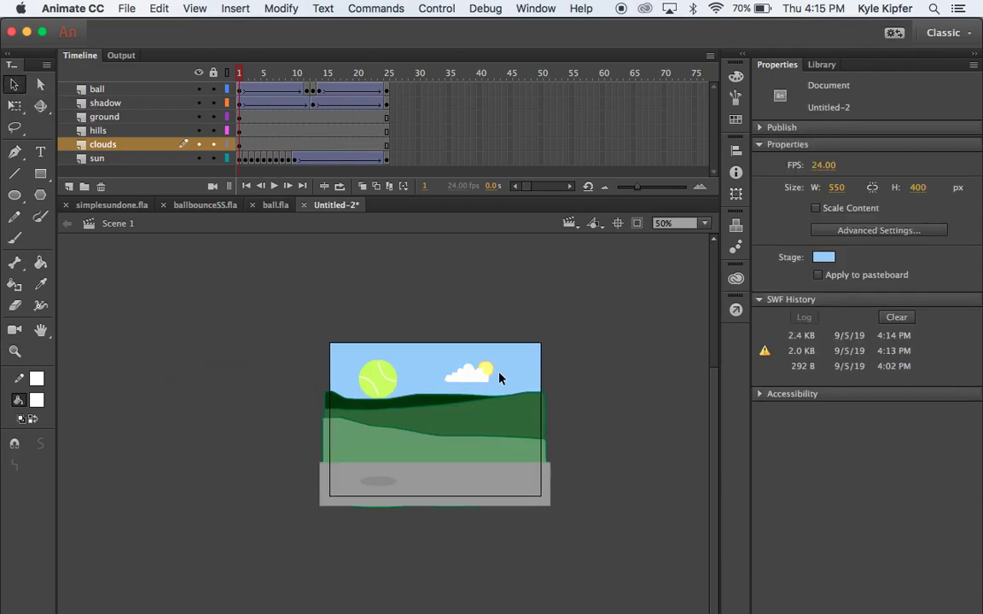
pyautogui.click(239, 145)
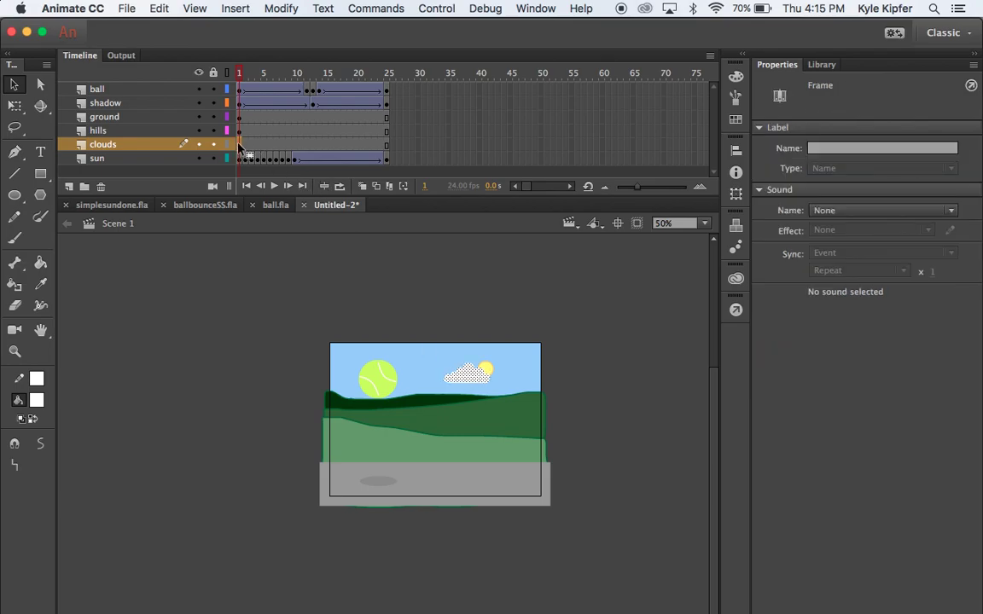
pyautogui.hotkey('ctrl', 'v')
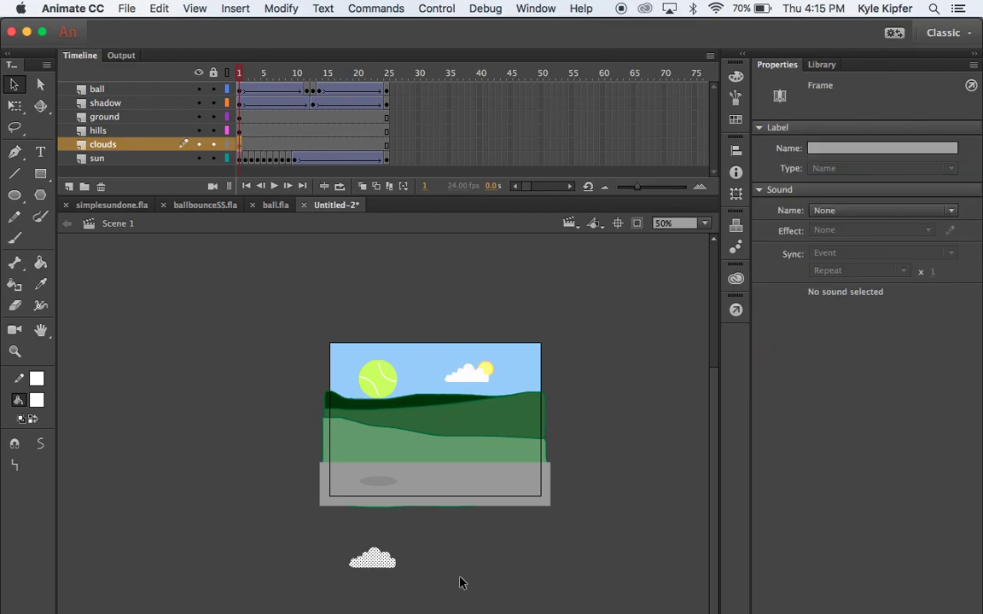
pyautogui.hscroll(3, 459, 583)
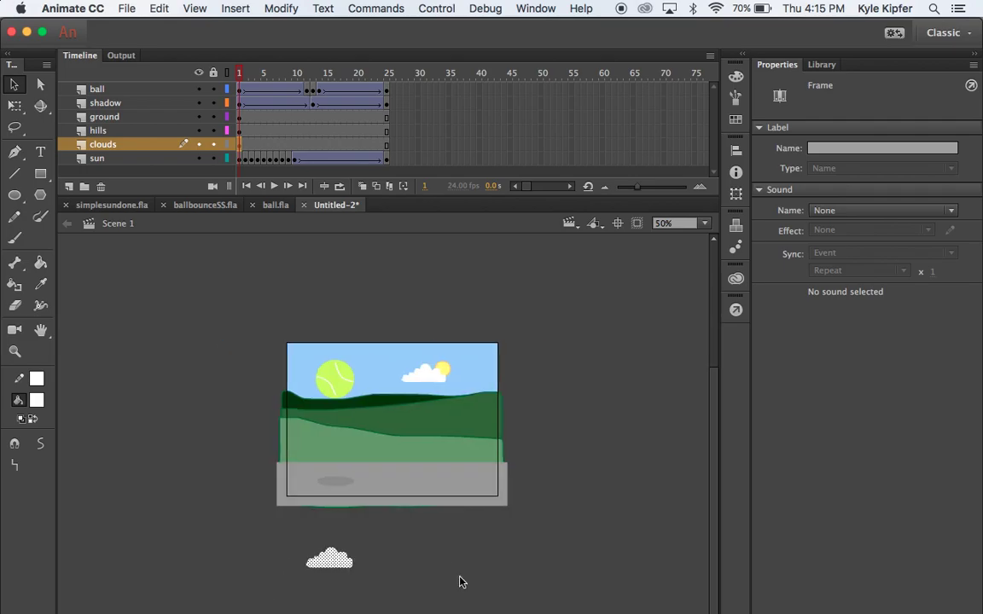
# - Select the whole pasted cloud below the stage and move it just off the stage's left side, level with the ball
pyautogui.press('z')
pyautogui.click(382, 422)
pyautogui.scroll(-5, 383, 419)
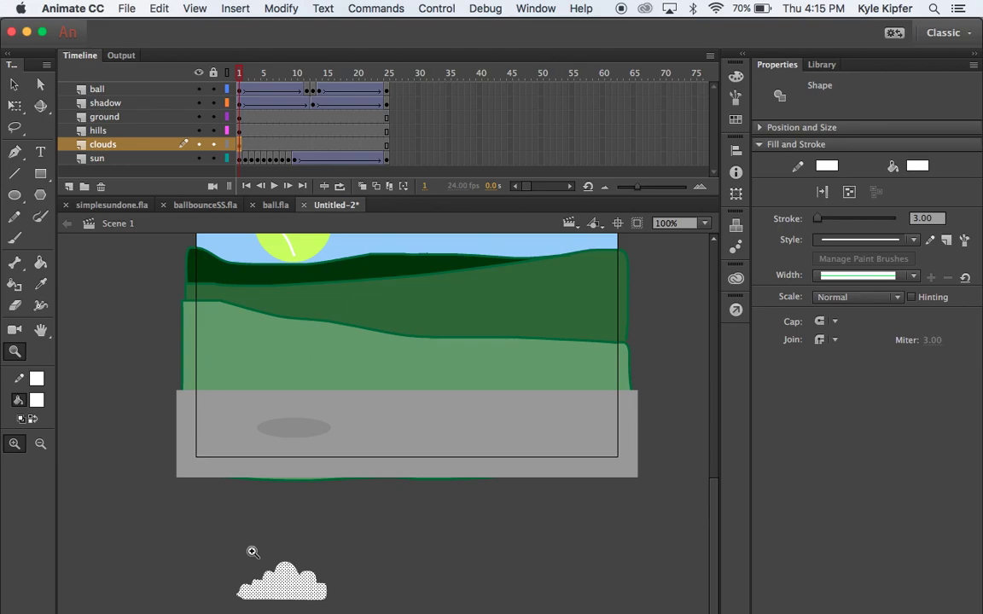
pyautogui.press('v')
pyautogui.click(215, 536)
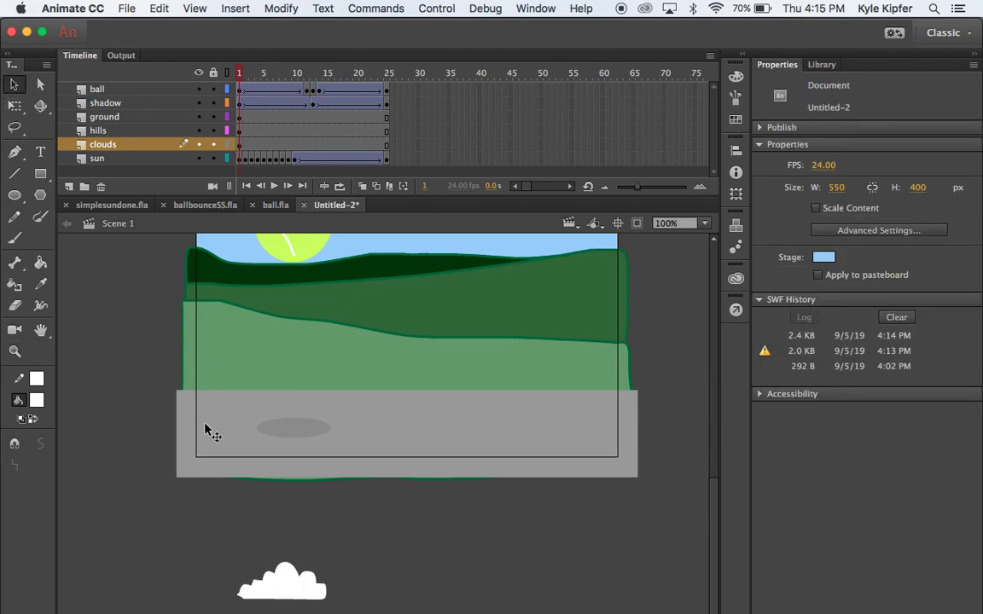
pyautogui.moveTo(209, 528); pyautogui.dragTo(383, 611)
pyautogui.moveTo(293, 584); pyautogui.dragTo(138, 258)
pyautogui.scroll(5, 278, 465)
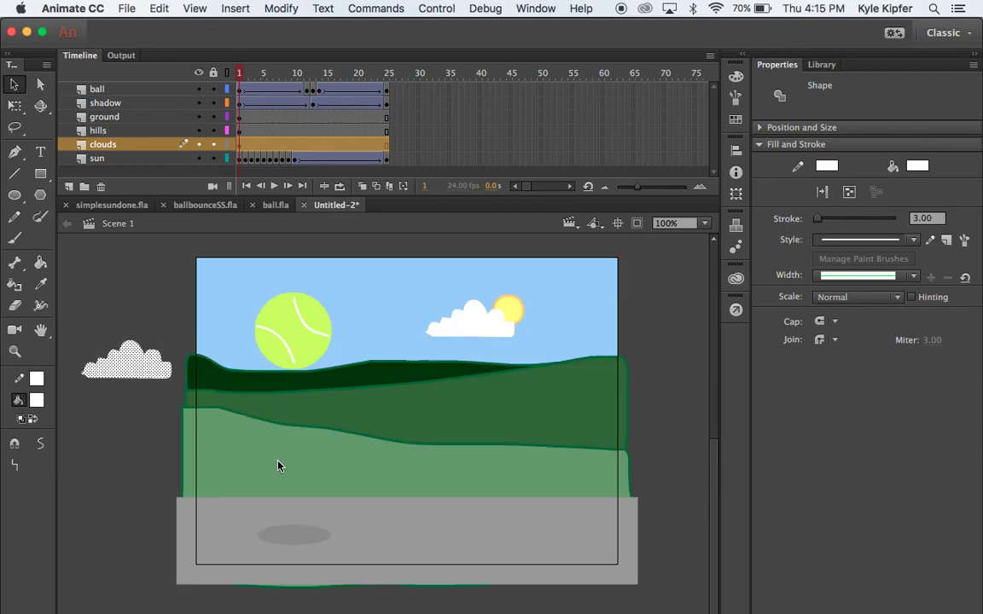
pyautogui.scroll(-5, 278, 465)
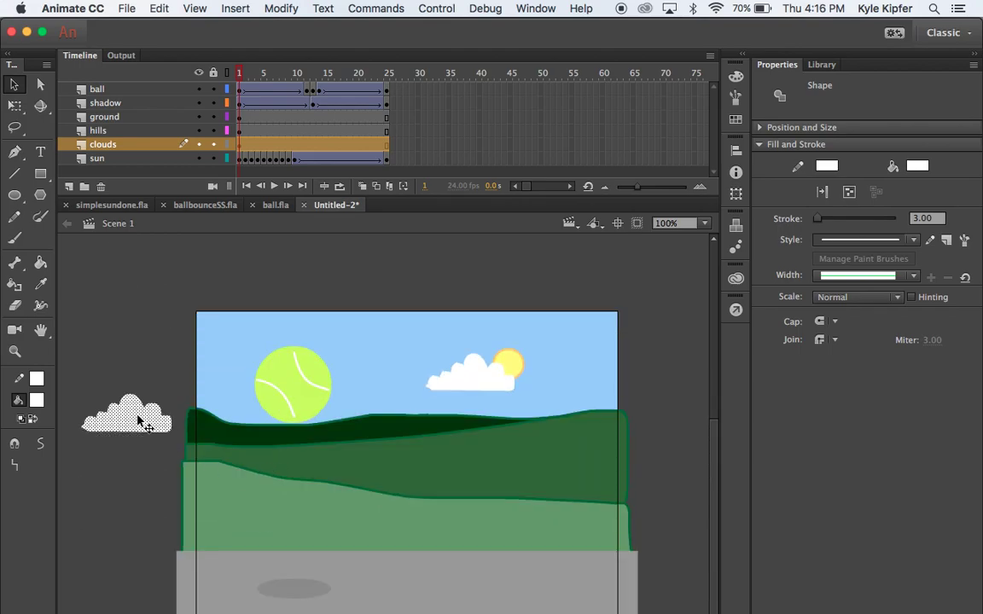
# - Free Transform the second cloud into a wider, flatter shape and place it above the hills at the stage's left edge, behind the ball
pyautogui.click(14, 105)
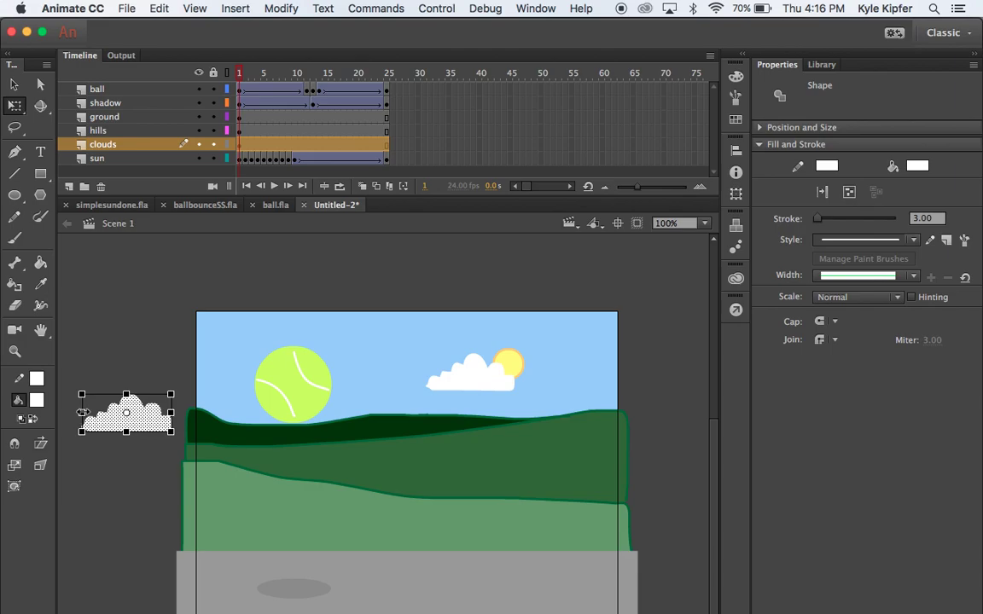
pyautogui.moveTo(81, 413); pyautogui.dragTo(195, 416)
pyautogui.moveTo(126, 393); pyautogui.dragTo(269, 400)
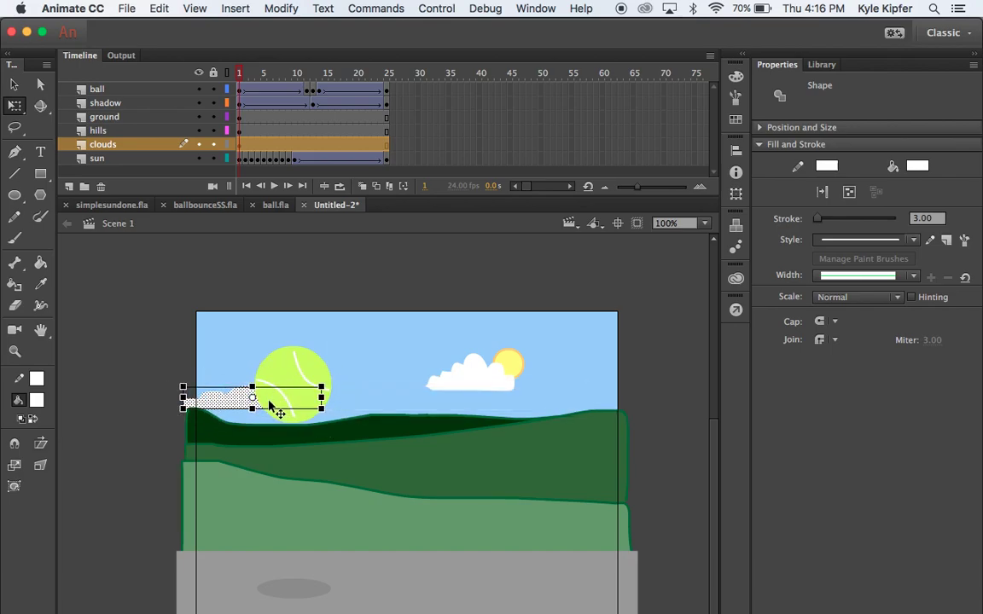
pyautogui.click(411, 275)
pyautogui.scroll(-3, 429, 299)
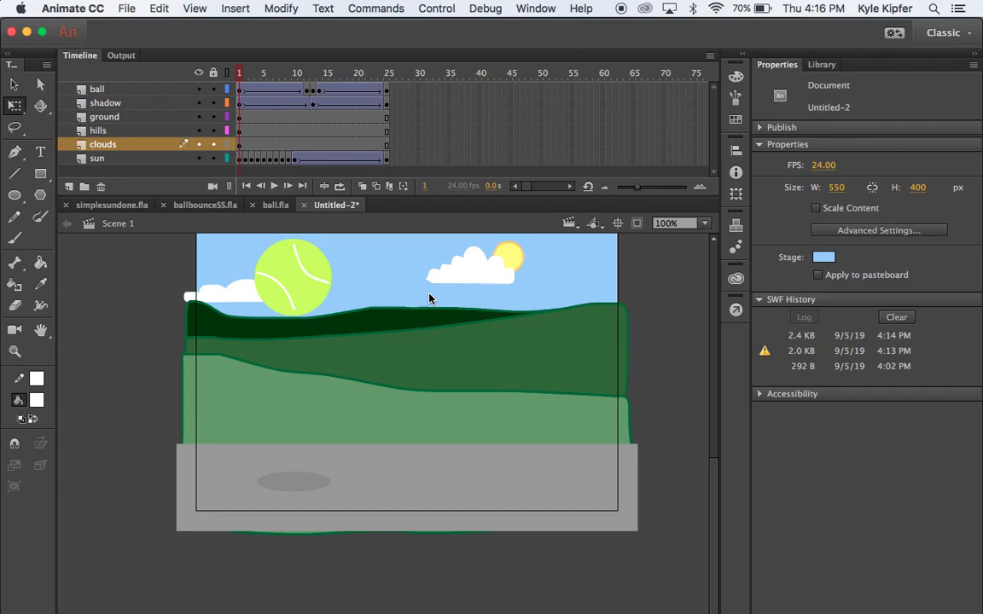
pyautogui.scroll(2, 430, 299)
pyautogui.scroll(-2, 430, 299)
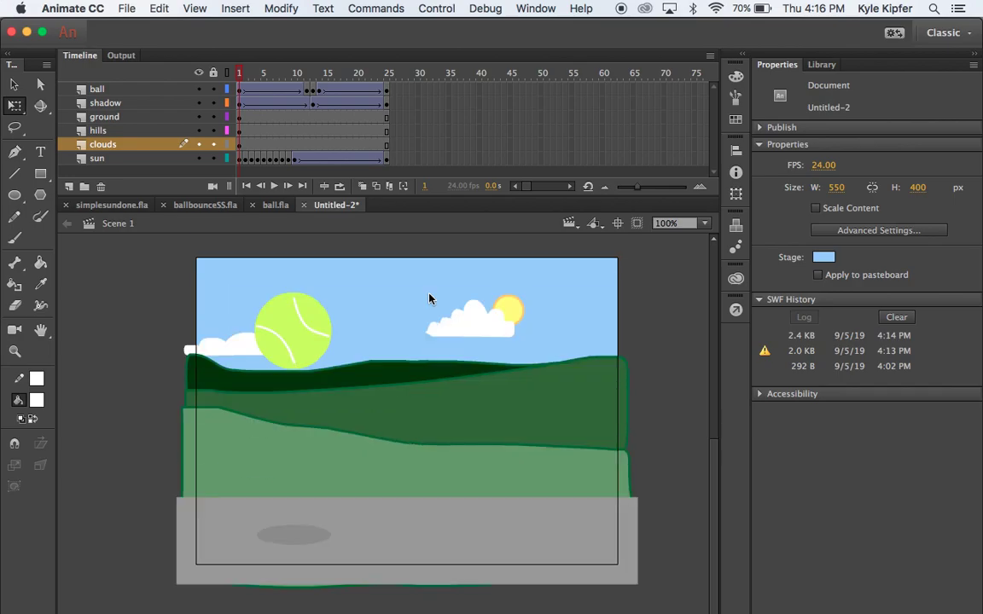
# - Test the movie to preview the bouncing ball together with the sun and both clouds
pyautogui.press('super+Return')
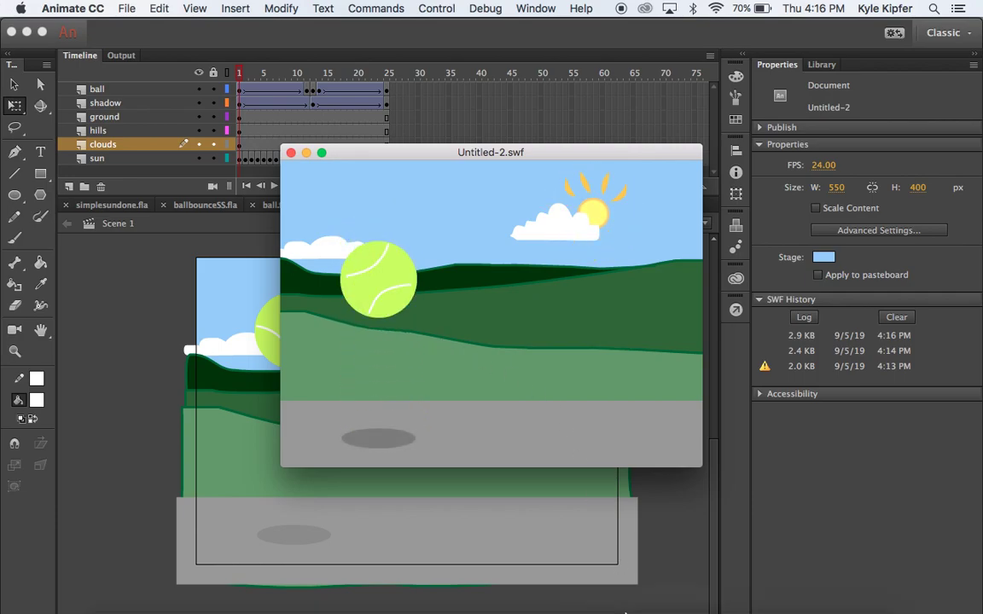
pyautogui.moveTo(649, 588)
pyautogui.rightClick(547, 582)
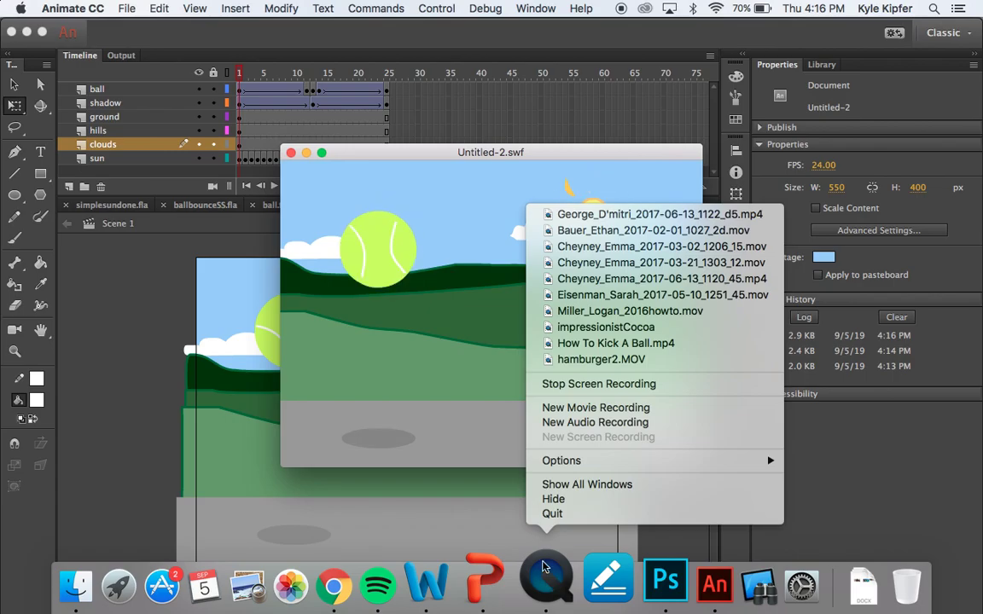